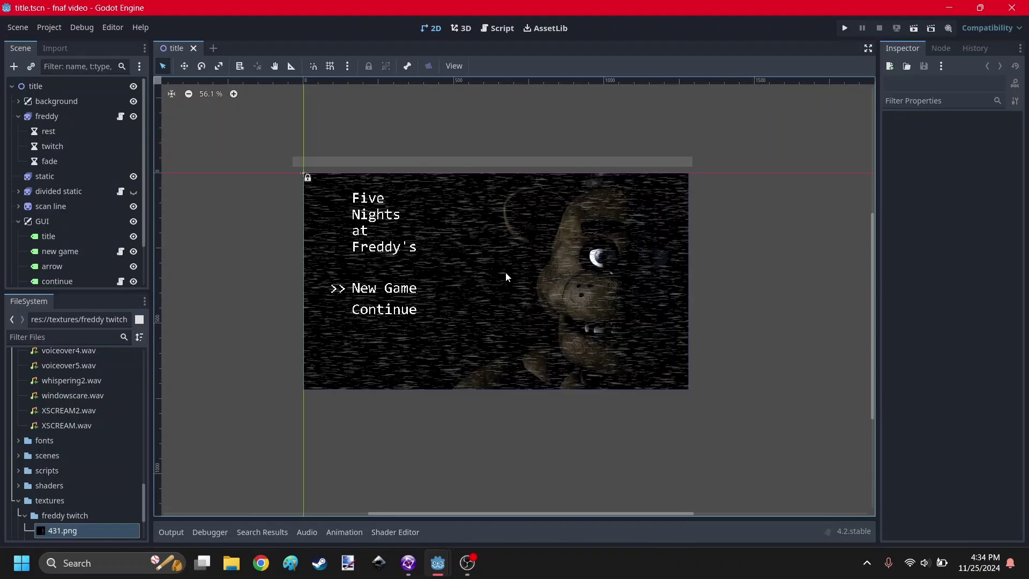
Run the project and test moving through the title screen's menu options.
{"action": "scroll", "coordinate": [488, 277], "scroll_direction": "up", "scroll_amount": 3}
{"action": "scroll", "coordinate": [451, 279], "scroll_direction": "down", "scroll_amount": 2}
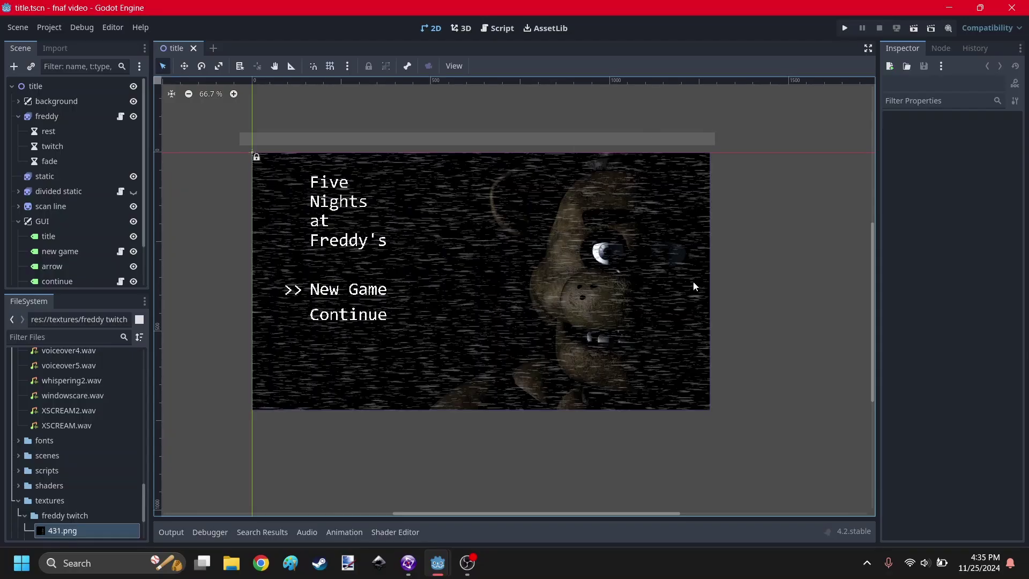
{"action": "left_click", "coordinate": [840, 28]}
{"action": "key", "text": "Down"}
{"action": "scroll", "coordinate": [494, 240], "scroll_direction": "down", "scroll_amount": 1}
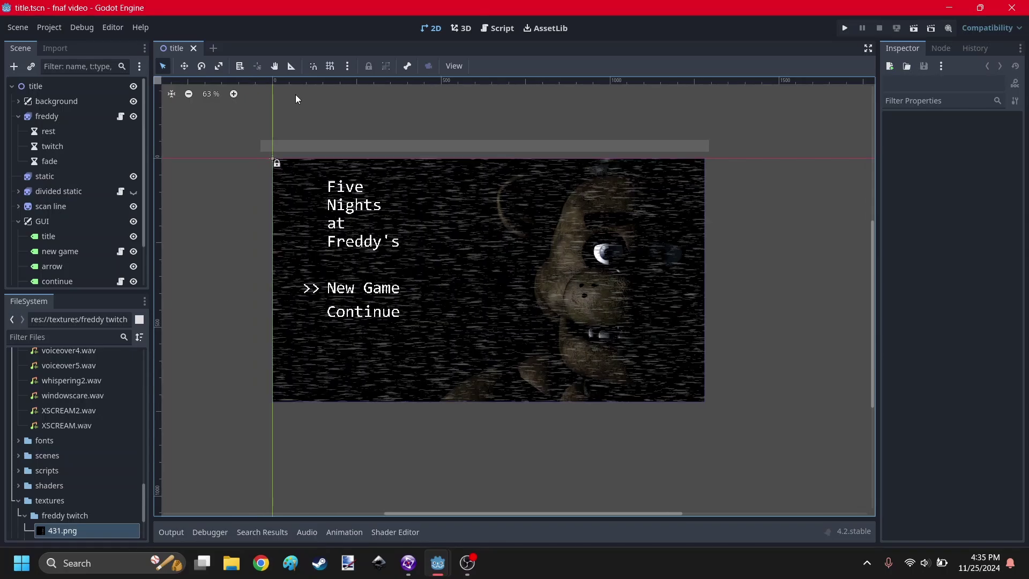
Select the message label's animation player in the Warning scene and load its fade in animation.
{"action": "scroll", "coordinate": [64, 445], "scroll_direction": "down", "scroll_amount": 3}
{"action": "scroll", "coordinate": [107, 424], "scroll_direction": "up", "scroll_amount": 10}
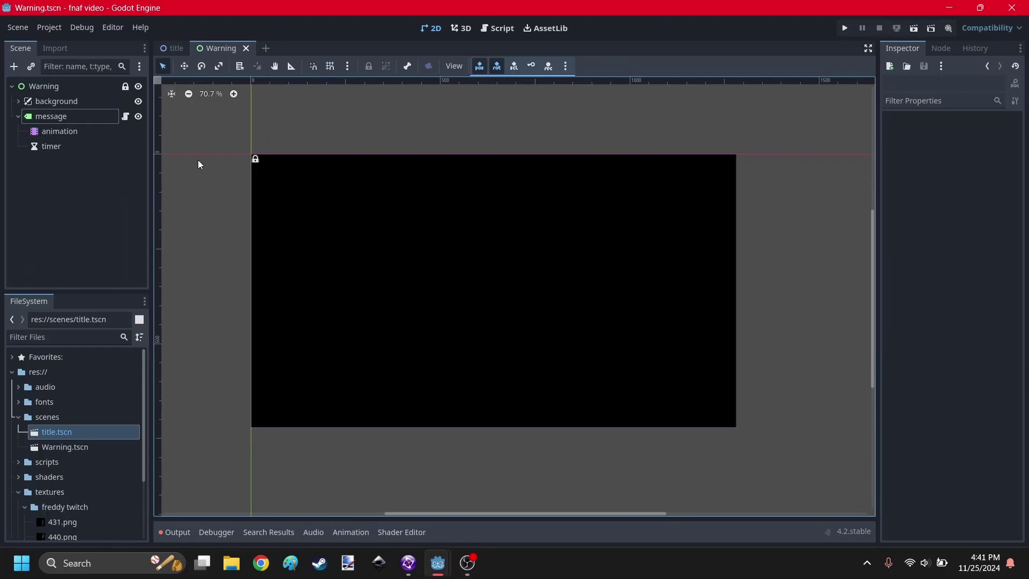
{"action": "left_click", "coordinate": [62, 120]}
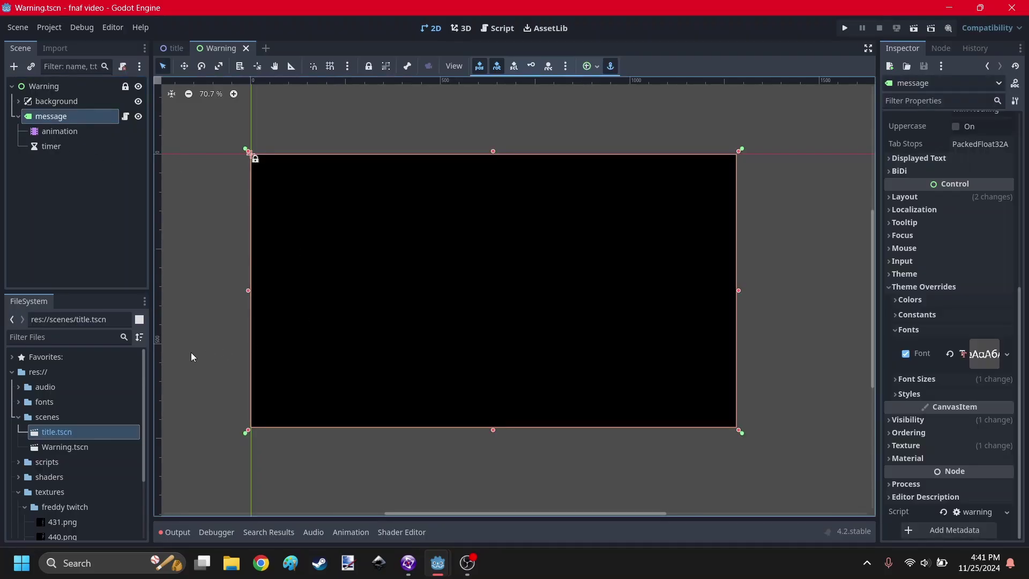
{"action": "left_click", "coordinate": [59, 132]}
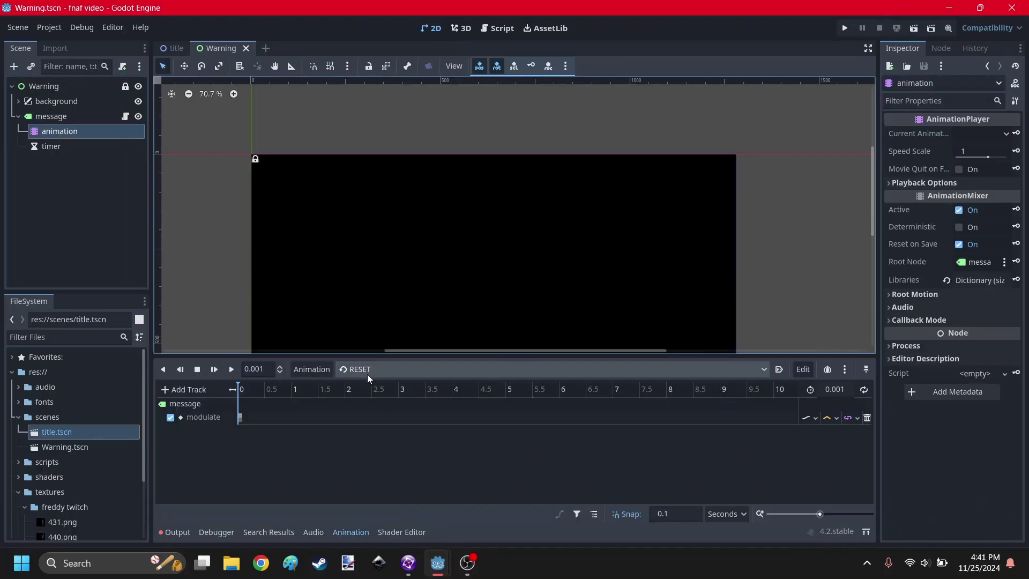
{"action": "left_click", "coordinate": [405, 370]}
{"action": "left_click", "coordinate": [380, 400]}
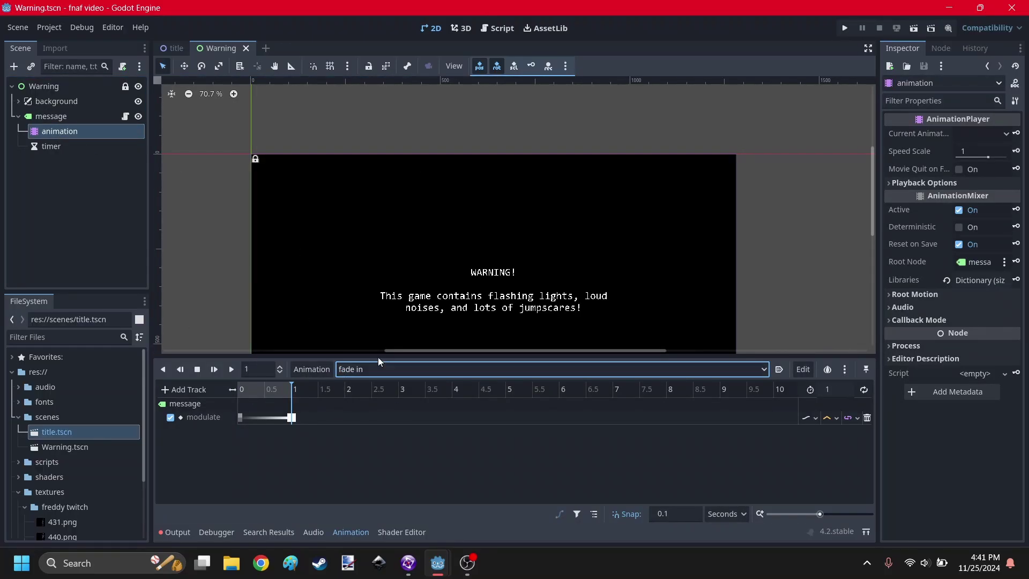
Bring the warning message into view and play the fade in animation.
{"action": "left_click_drag", "start_coordinate": [507, 356], "coordinate": [512, 377]}
{"action": "middle_click_drag", "start_coordinate": [496, 308], "coordinate": [508, 214]}
{"action": "mouse_move", "coordinate": [249, 410]}
{"action": "left_mouse_down"}
{"action": "mouse_move", "coordinate": [229, 414]}
{"action": "mouse_move", "coordinate": [260, 414]}
{"action": "left_mouse_up"}
{"action": "left_click", "coordinate": [231, 390]}
Look through the message's other animations and inspect its timer node.
{"action": "left_click", "coordinate": [400, 390]}
{"action": "left_click", "coordinate": [384, 437]}
{"action": "left_click", "coordinate": [370, 391]}
{"action": "left_click", "coordinate": [373, 406]}
{"action": "left_click", "coordinate": [434, 338]}
{"action": "left_click", "coordinate": [97, 145]}
{"action": "left_click", "coordinate": [464, 110]}
Open the warning screen script and review the title scene preload and the skip warning input check.
{"action": "left_click", "coordinate": [498, 28]}
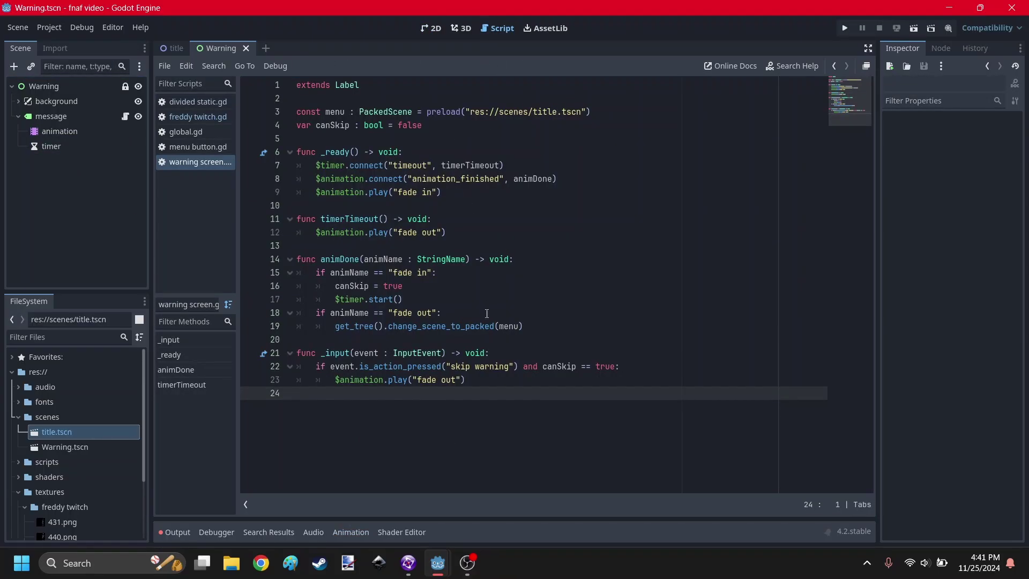
{"action": "double_click", "coordinate": [521, 115]}
{"action": "left_click_drag", "start_coordinate": [535, 101], "coordinate": [544, 111]}
{"action": "double_click", "coordinate": [545, 113]}
{"action": "left_click", "coordinate": [562, 392]}
{"action": "left_click_drag", "start_coordinate": [652, 370], "coordinate": [311, 371]}
{"action": "left_click", "coordinate": [344, 430]}
Review the bindings of the skip warning action in the project's input map.
{"action": "left_click", "coordinate": [53, 31]}
{"action": "left_click", "coordinate": [51, 37]}
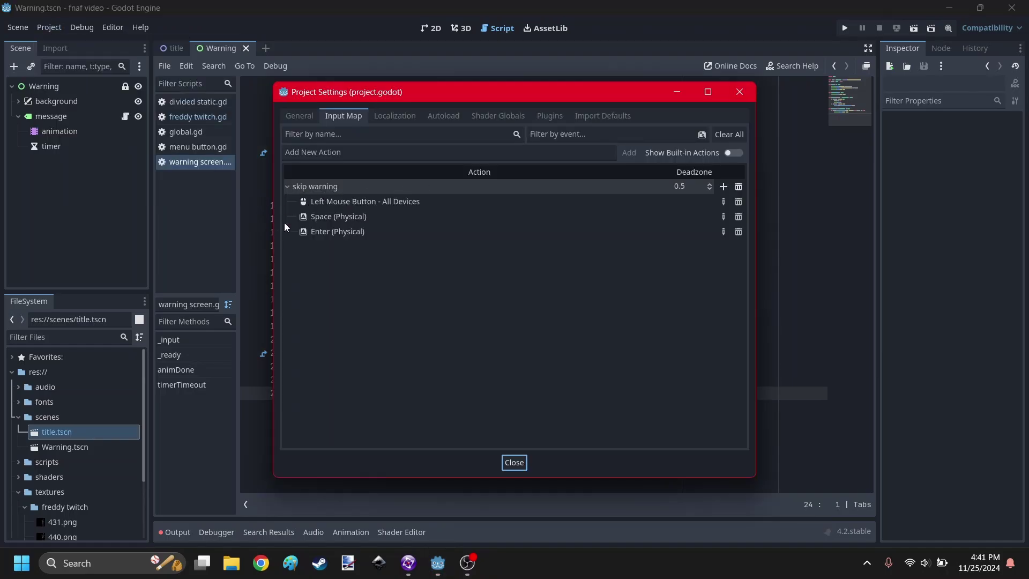
{"action": "left_click", "coordinate": [513, 463]}
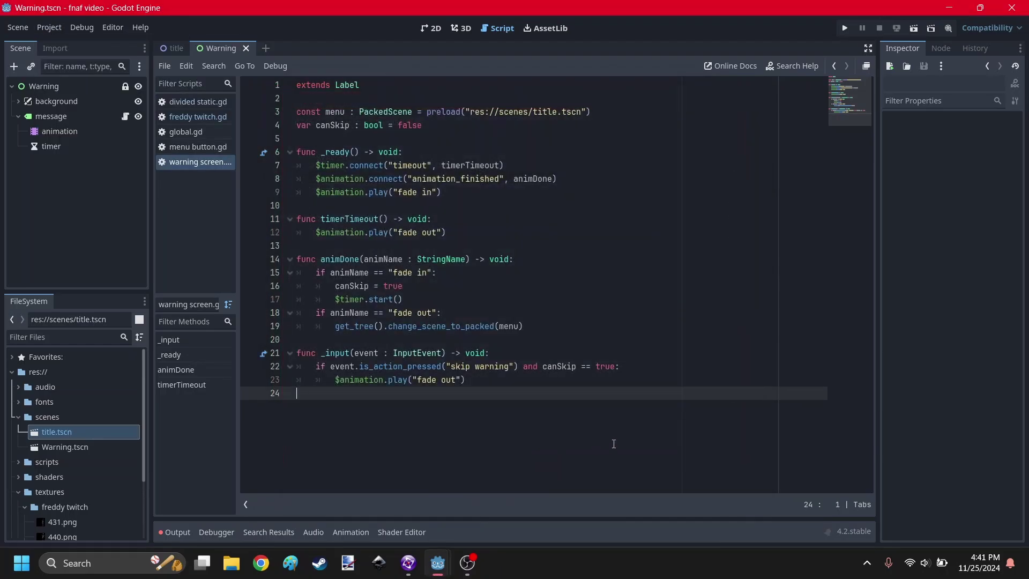
Set the project's main scene to res://scenes/Warning.tscn in the Run settings.
{"action": "left_click", "coordinate": [48, 27]}
{"action": "left_click", "coordinate": [57, 43]}
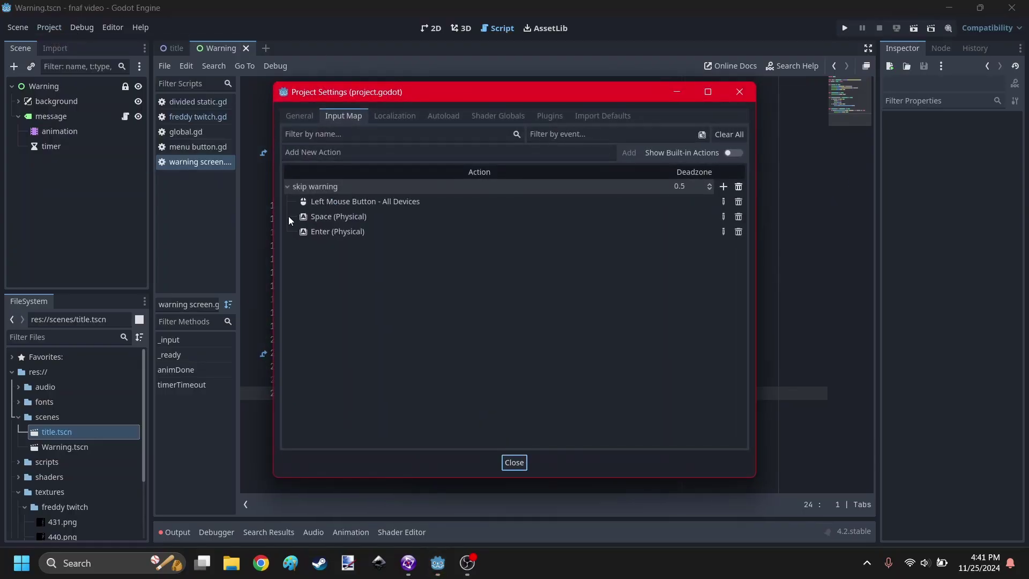
{"action": "left_click", "coordinate": [299, 114]}
{"action": "scroll", "coordinate": [346, 292], "scroll_direction": "down", "scroll_amount": 5}
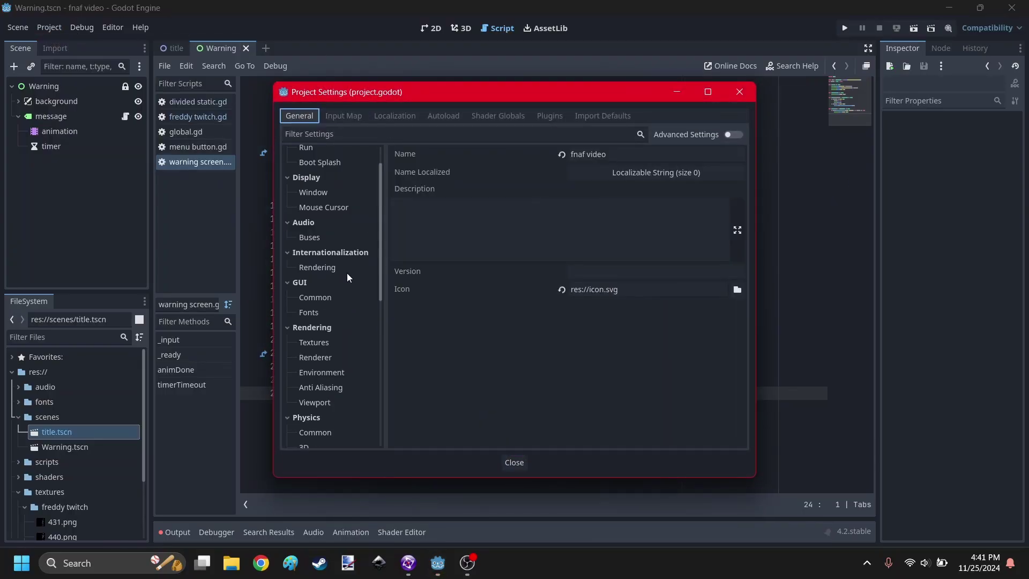
{"action": "scroll", "coordinate": [324, 215], "scroll_direction": "up", "scroll_amount": 2}
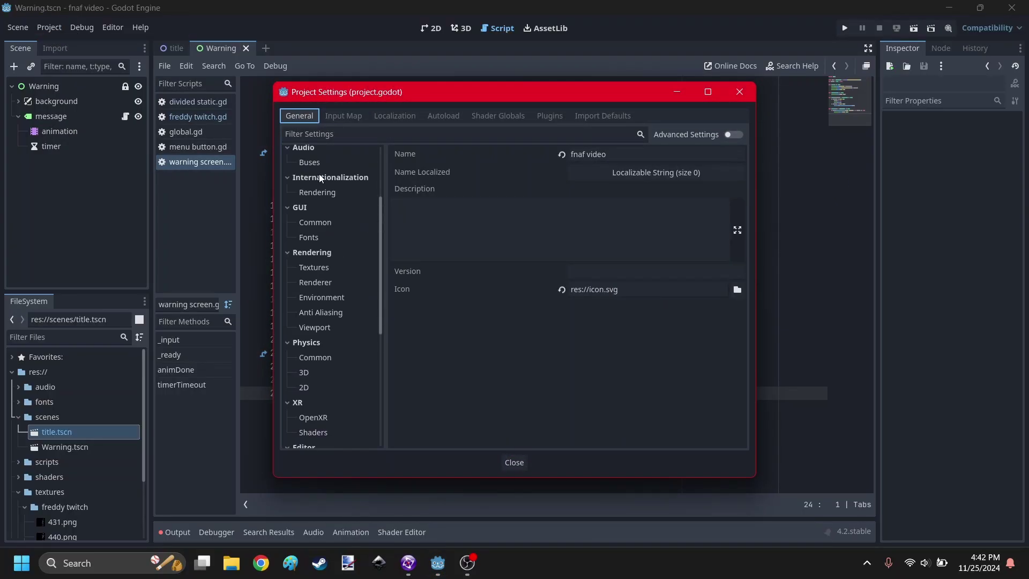
{"action": "scroll", "coordinate": [325, 337], "scroll_direction": "down", "scroll_amount": 3}
{"action": "scroll", "coordinate": [325, 268], "scroll_direction": "up", "scroll_amount": 5}
{"action": "left_click", "coordinate": [326, 184]}
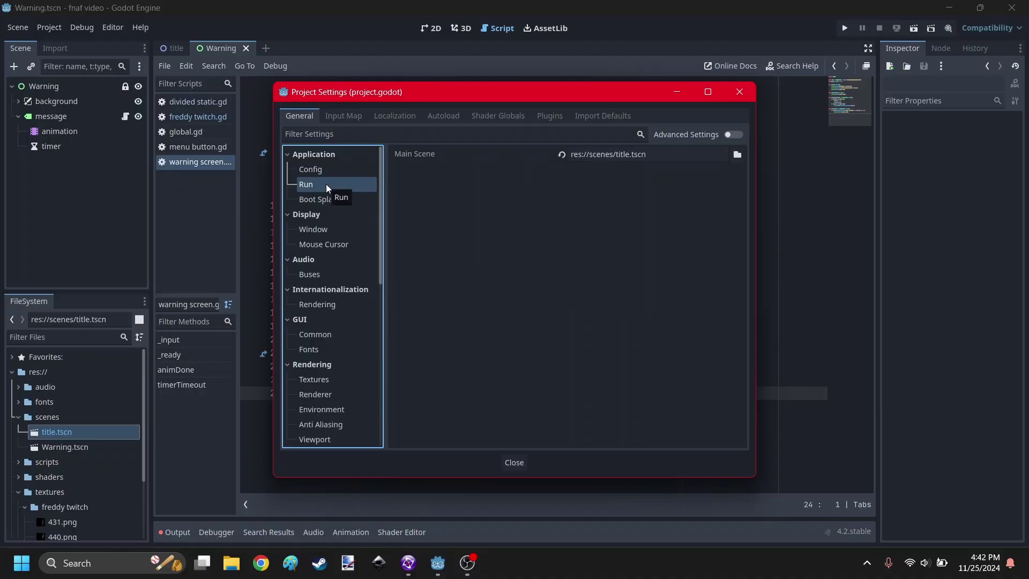
{"action": "left_click", "coordinate": [737, 154]}
{"action": "left_click", "coordinate": [408, 165]}
{"action": "left_click", "coordinate": [416, 463]}
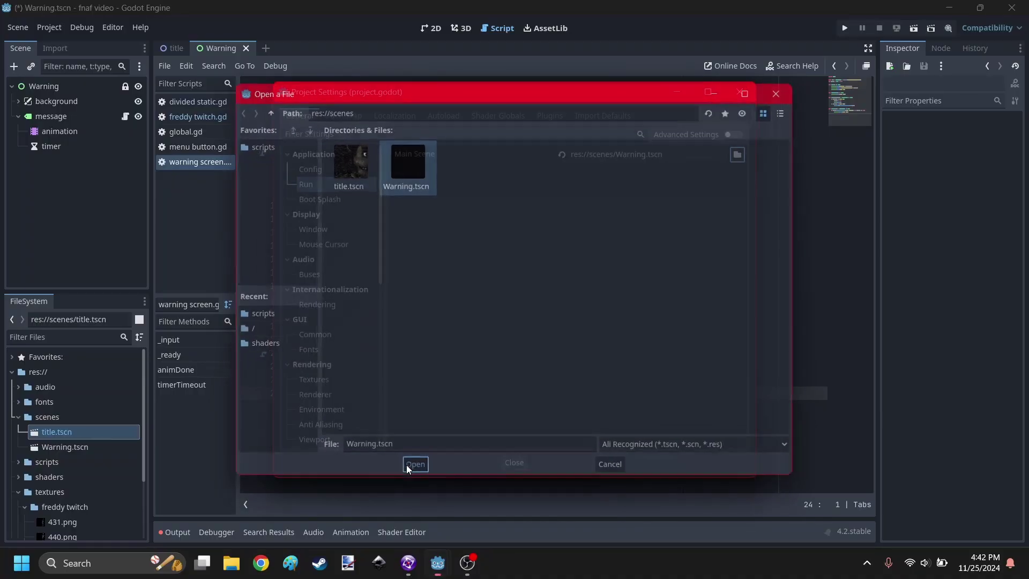
{"action": "left_click", "coordinate": [515, 462]}
Run the project to check the startup sequence through to the title screen, and close the game.
{"action": "left_click", "coordinate": [845, 28]}
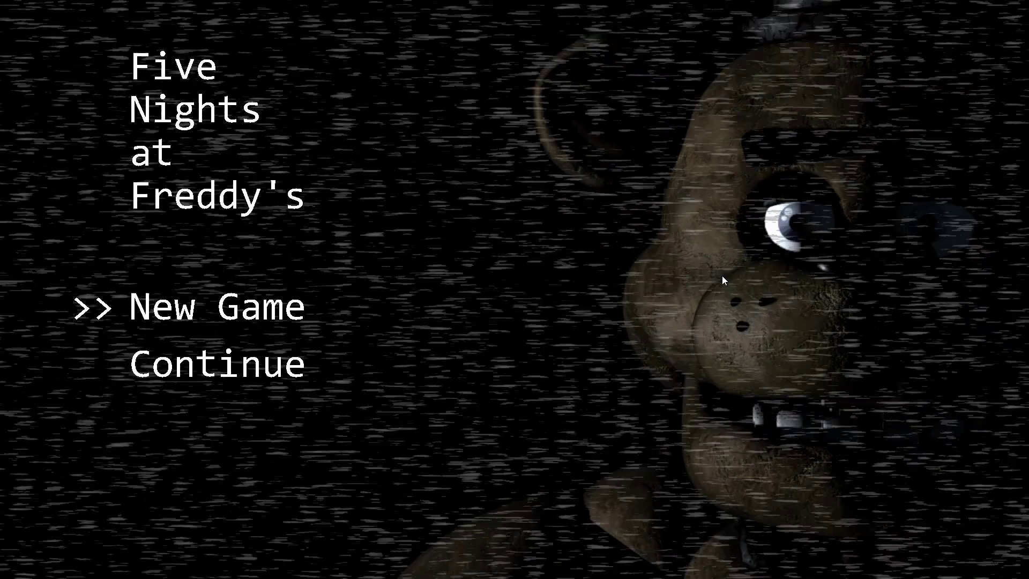
{"action": "key", "text": "alt+F4"}
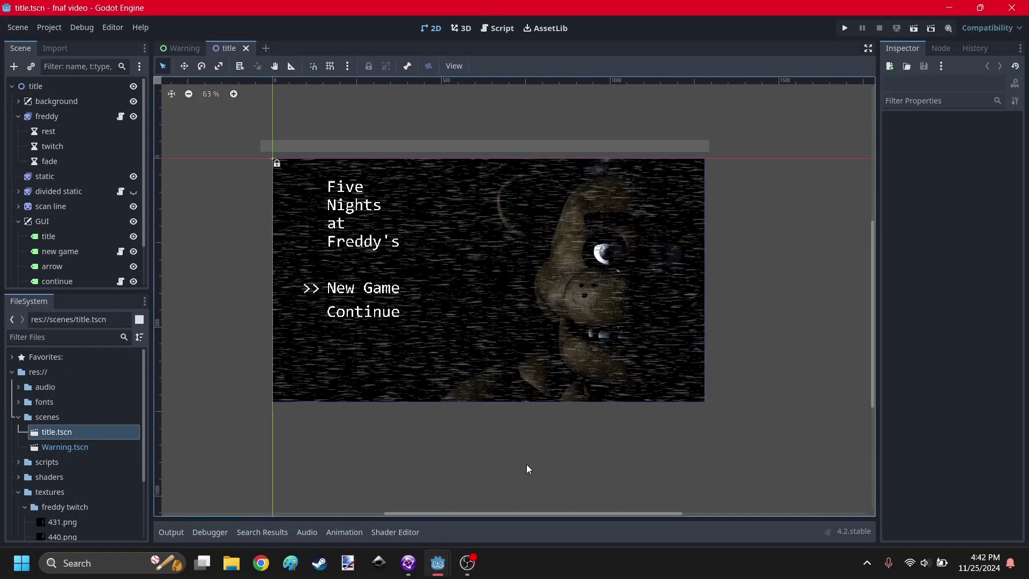
Select the static sprite in the title scene and reset its shader's Threshold to the default 0.1.
{"action": "scroll", "coordinate": [522, 311], "scroll_direction": "up", "scroll_amount": 1}
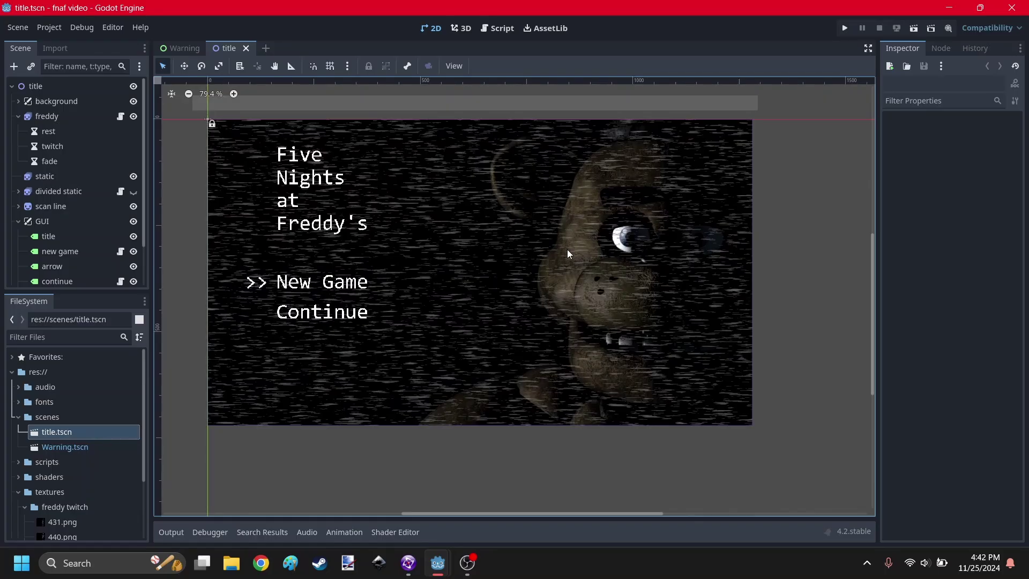
{"action": "scroll", "coordinate": [730, 308], "scroll_direction": "up", "scroll_amount": 3}
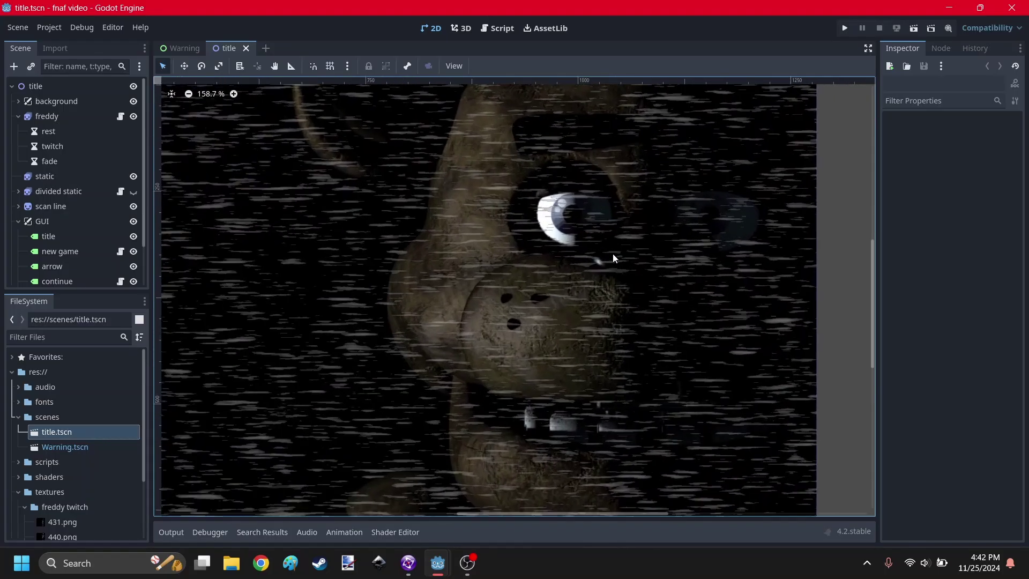
{"action": "scroll", "coordinate": [613, 257], "scroll_direction": "down", "scroll_amount": 3}
{"action": "left_click", "coordinate": [442, 284]}
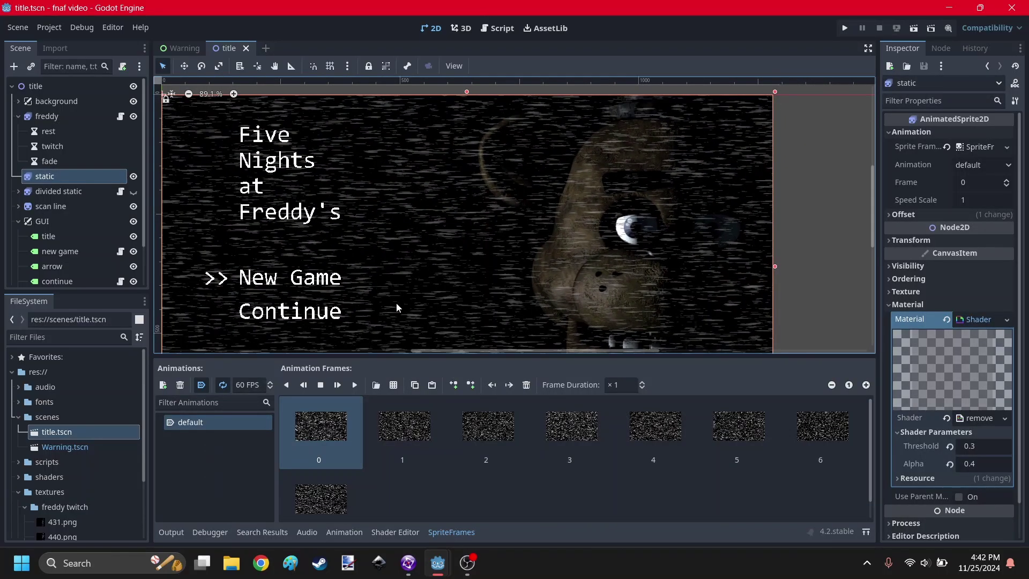
{"action": "left_click", "coordinate": [452, 533]}
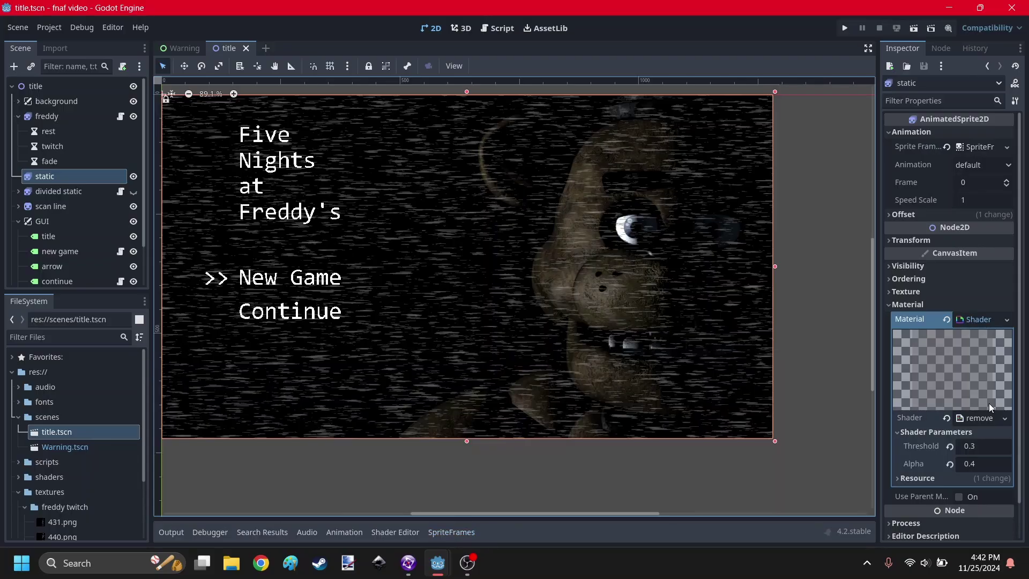
{"action": "left_click_drag", "start_coordinate": [976, 452], "coordinate": [943, 451]}
{"action": "left_click", "coordinate": [950, 447]}
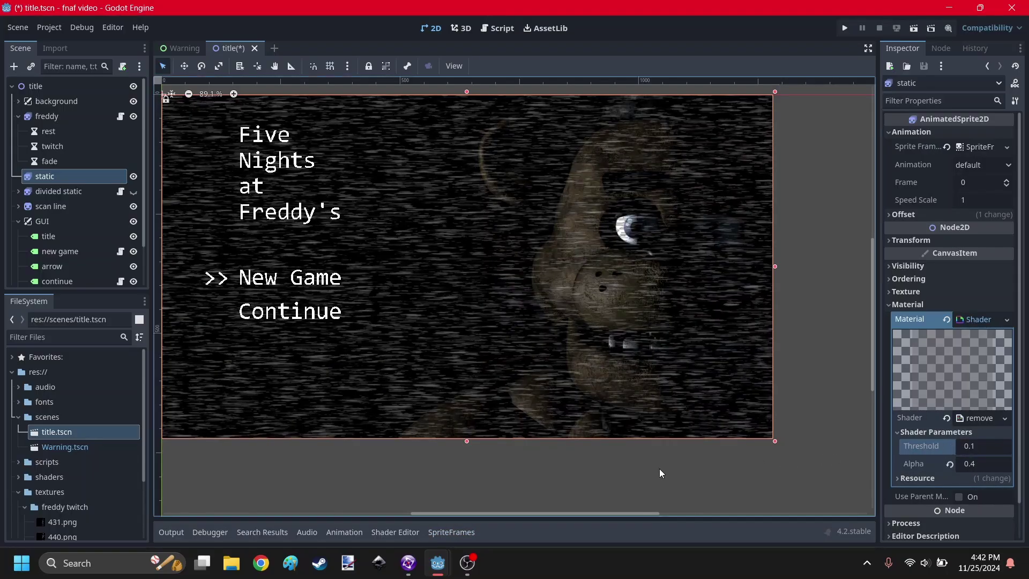
Examine up close how the static overlays Freddy's eye on the title screen.
{"action": "scroll", "coordinate": [547, 247], "scroll_direction": "down", "scroll_amount": 3}
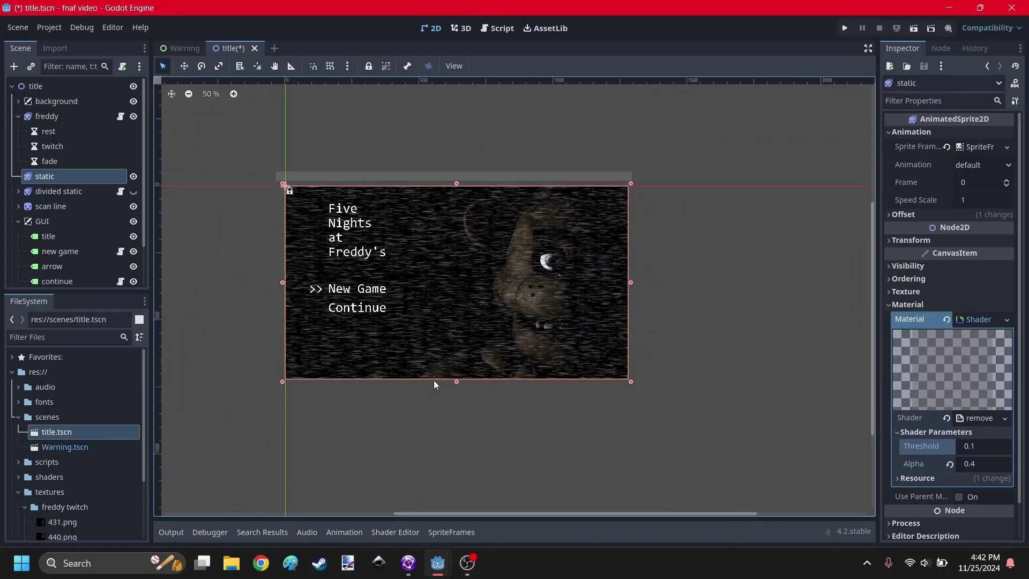
{"action": "left_click", "coordinate": [462, 411]}
{"action": "scroll", "coordinate": [543, 242], "scroll_direction": "up", "scroll_amount": 3}
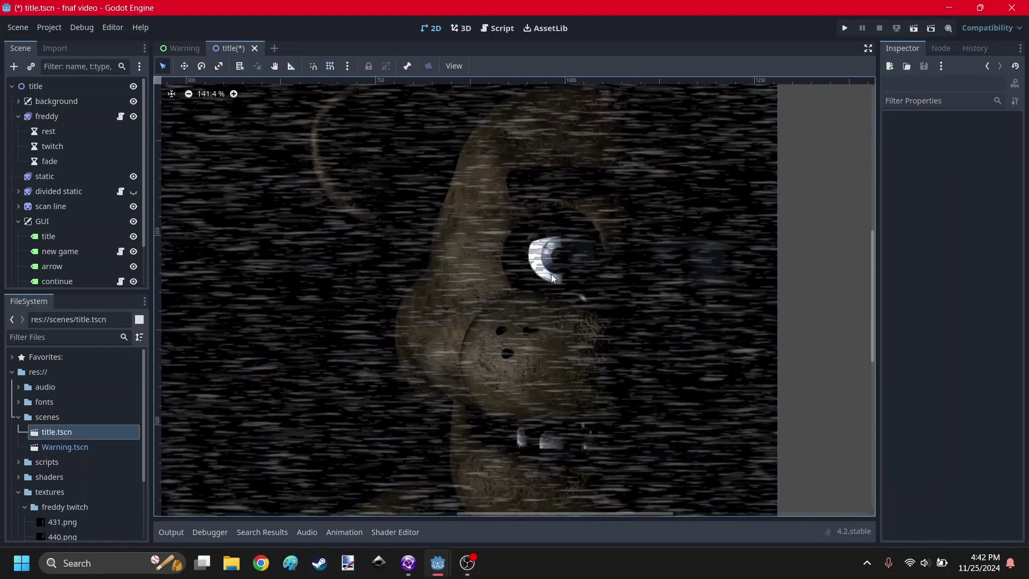
{"action": "scroll", "coordinate": [552, 268], "scroll_direction": "up", "scroll_amount": 5}
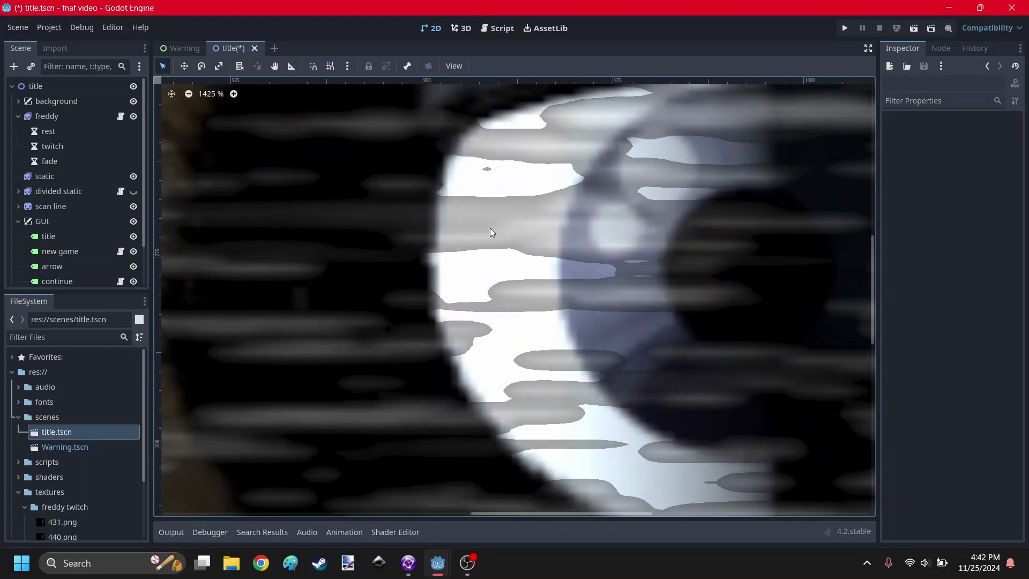
{"action": "scroll", "coordinate": [490, 227], "scroll_direction": "down", "scroll_amount": 3}
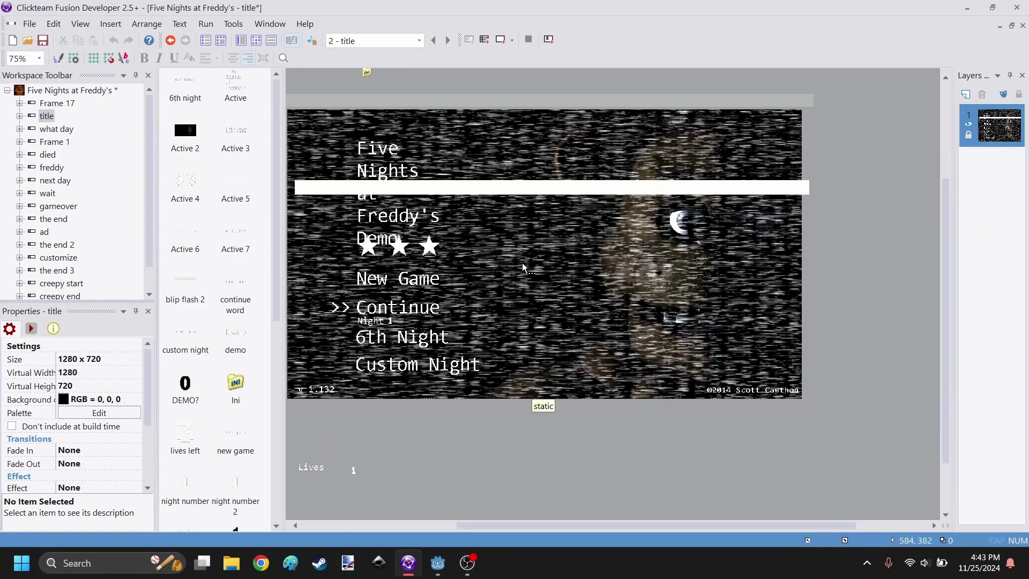
In Clickteam Fusion, move the static object down off the title background and undo the move.
{"action": "scroll", "coordinate": [528, 269], "scroll_direction": "left", "scroll_amount": 1}
{"action": "left_click", "coordinate": [528, 224]}
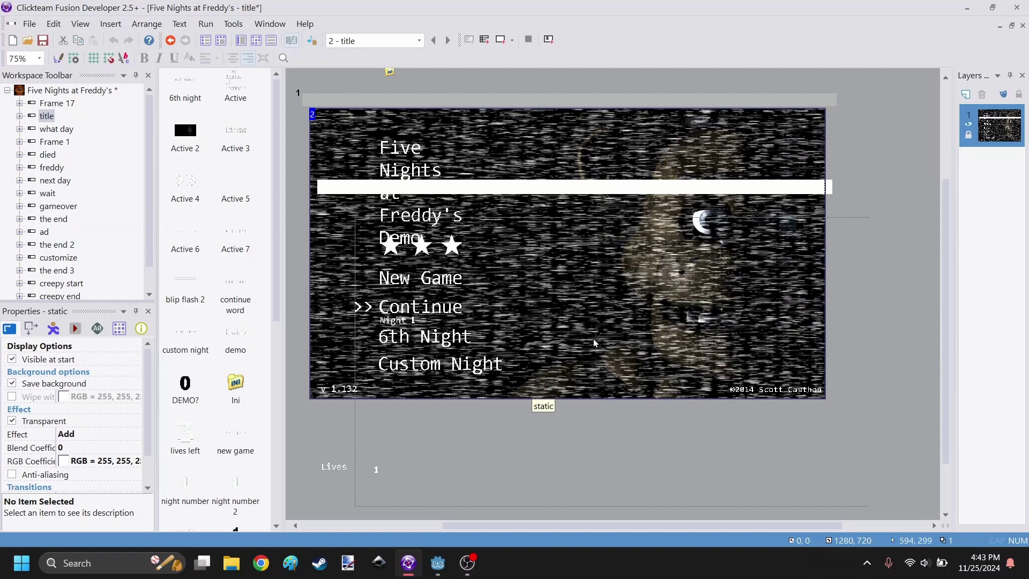
{"action": "left_click_drag", "start_coordinate": [563, 230], "coordinate": [547, 330]}
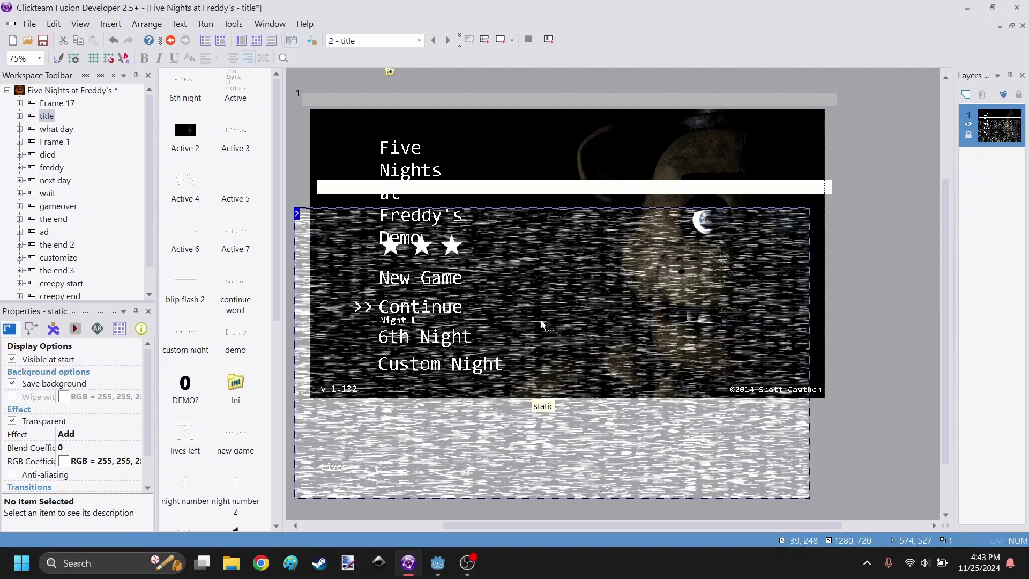
{"action": "key", "text": "ctrl+z"}
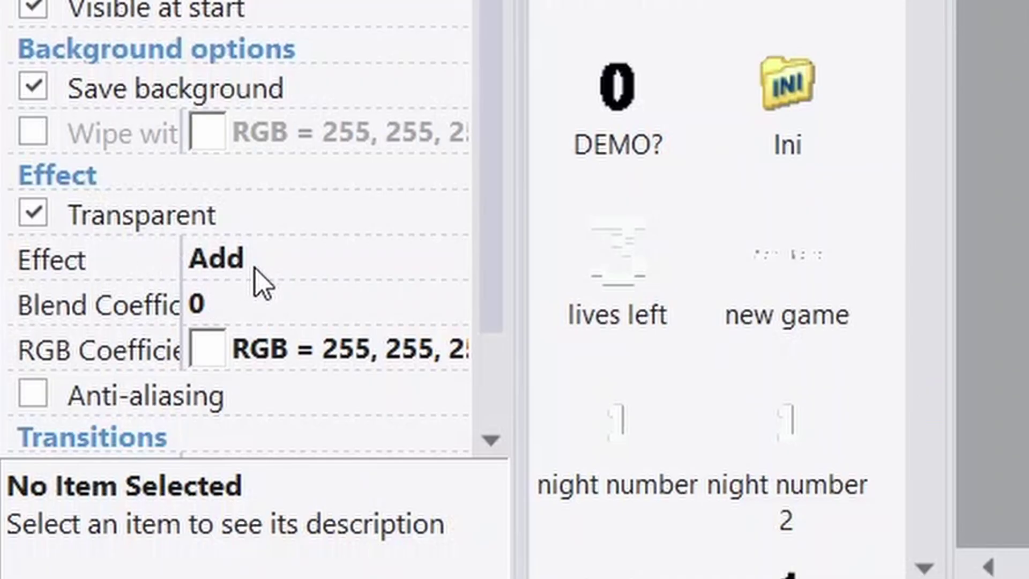
Check which blend effect the static object uses in the Effects dialog, and close it without changes.
{"action": "left_click", "coordinate": [257, 270]}
{"action": "left_click", "coordinate": [423, 264]}
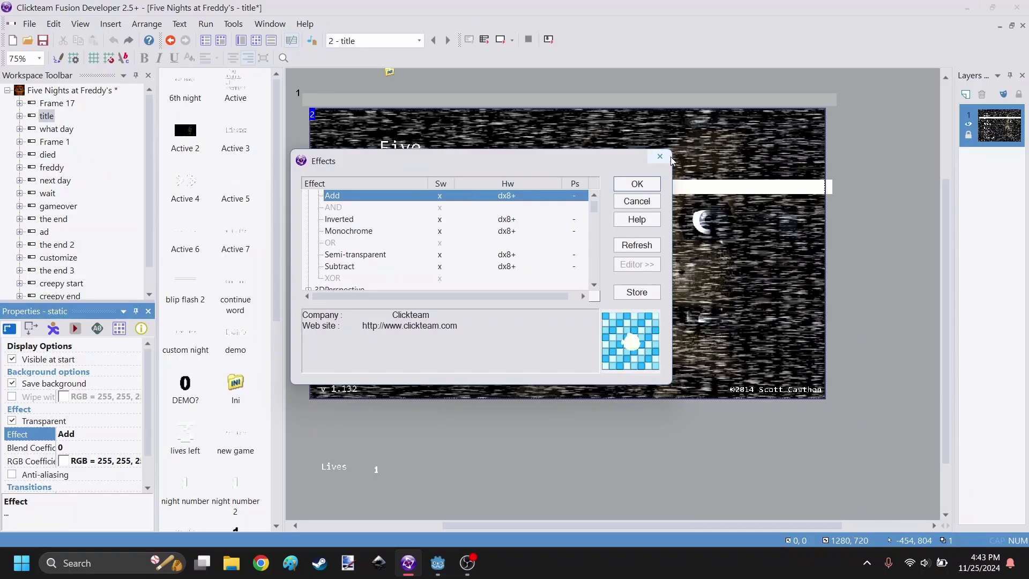
{"action": "left_click", "coordinate": [665, 159]}
{"action": "left_click", "coordinate": [539, 83]}
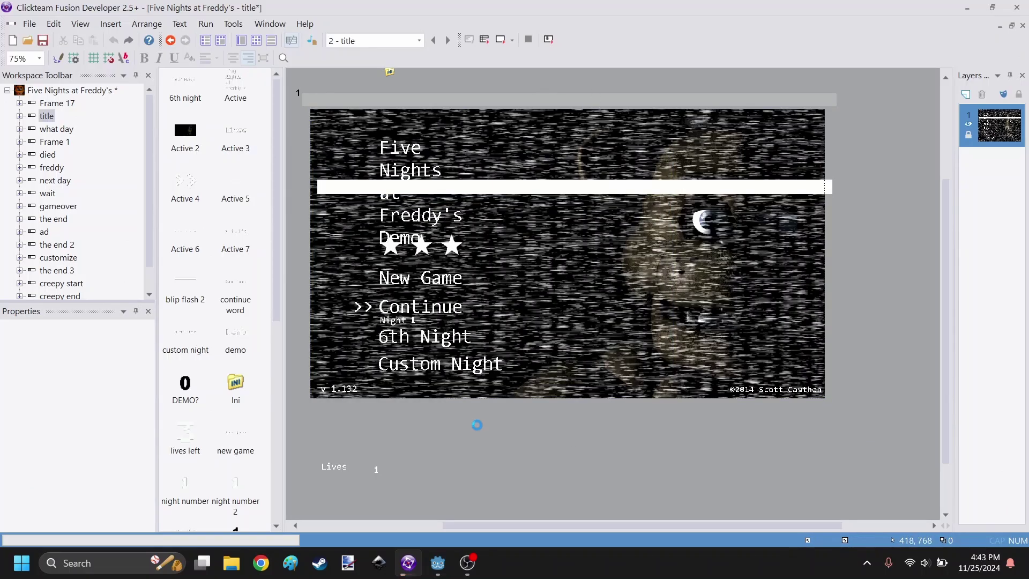
Switch back to Godot and replace the static sprite's material with a ShaderMaterial using the add.gdshader shader.
{"action": "mouse_move", "coordinate": [437, 563]}
{"action": "left_click", "coordinate": [481, 512]}
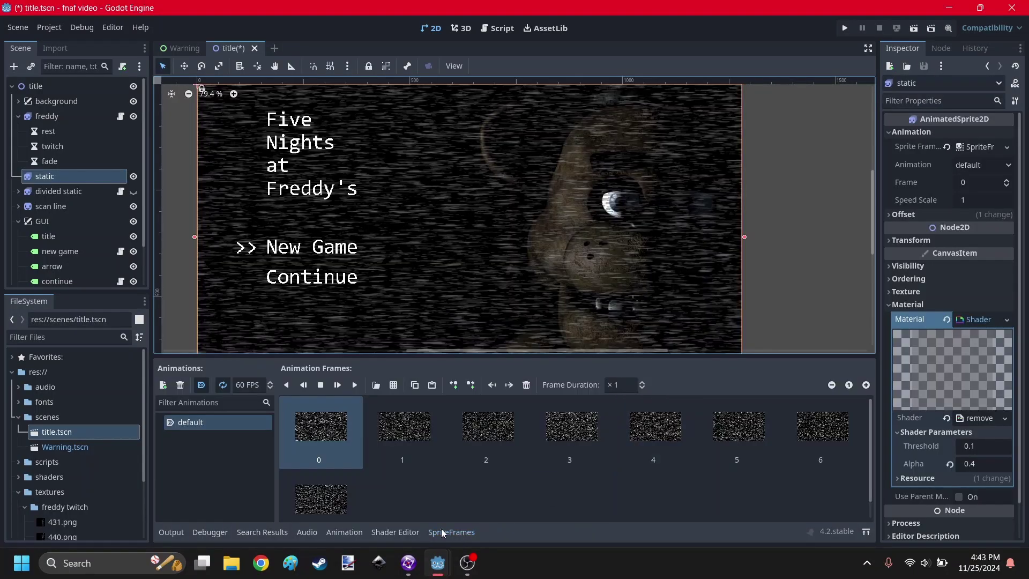
{"action": "left_click", "coordinate": [445, 532]}
{"action": "left_click", "coordinate": [947, 322]}
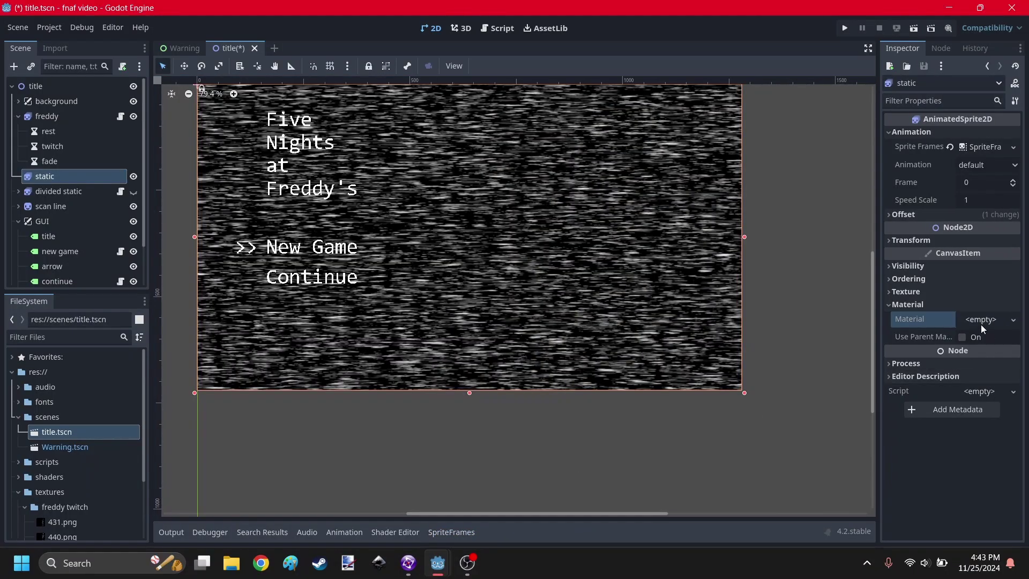
{"action": "scroll", "coordinate": [561, 332], "scroll_direction": "down", "scroll_amount": 2}
{"action": "scroll", "coordinate": [561, 332], "scroll_direction": "up", "scroll_amount": 2}
{"action": "left_click", "coordinate": [1013, 319]}
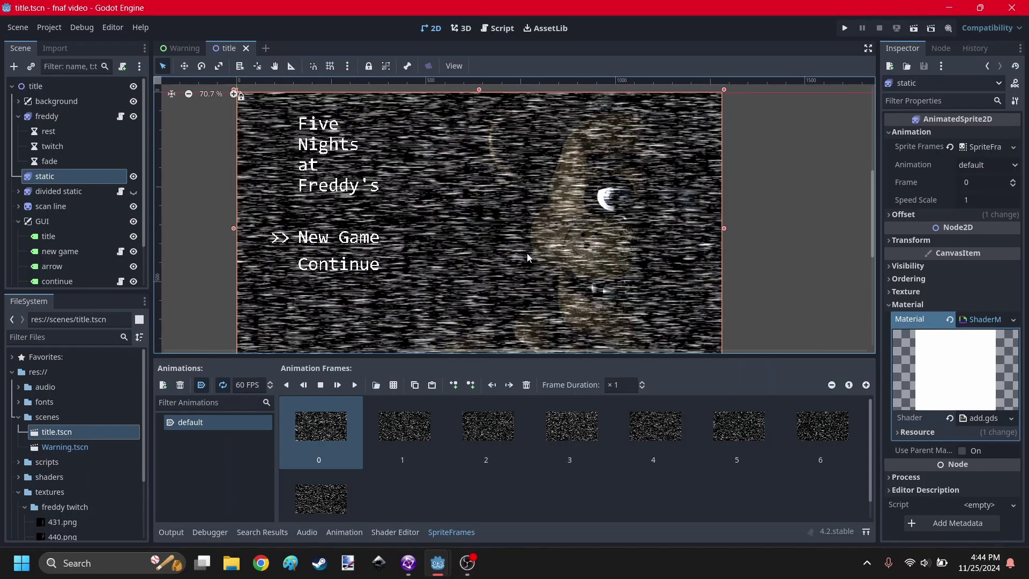
Open the add.gdshader code and highlight its render_mode blend_add line.
{"action": "scroll", "coordinate": [526, 253], "scroll_direction": "down", "scroll_amount": 2}
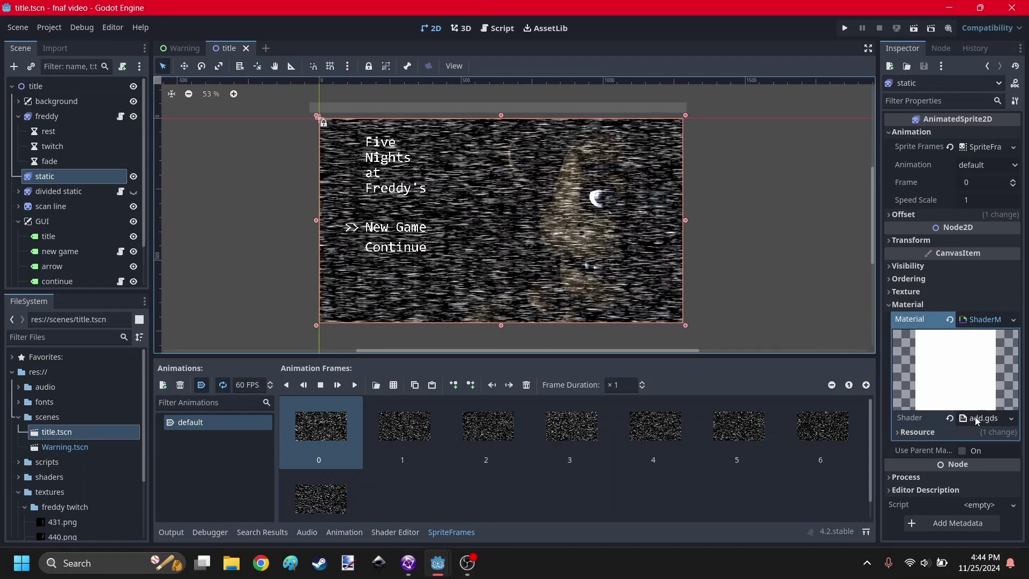
{"action": "left_click", "coordinate": [976, 419]}
{"action": "left_click_drag", "start_coordinate": [426, 415], "coordinate": [242, 417]}
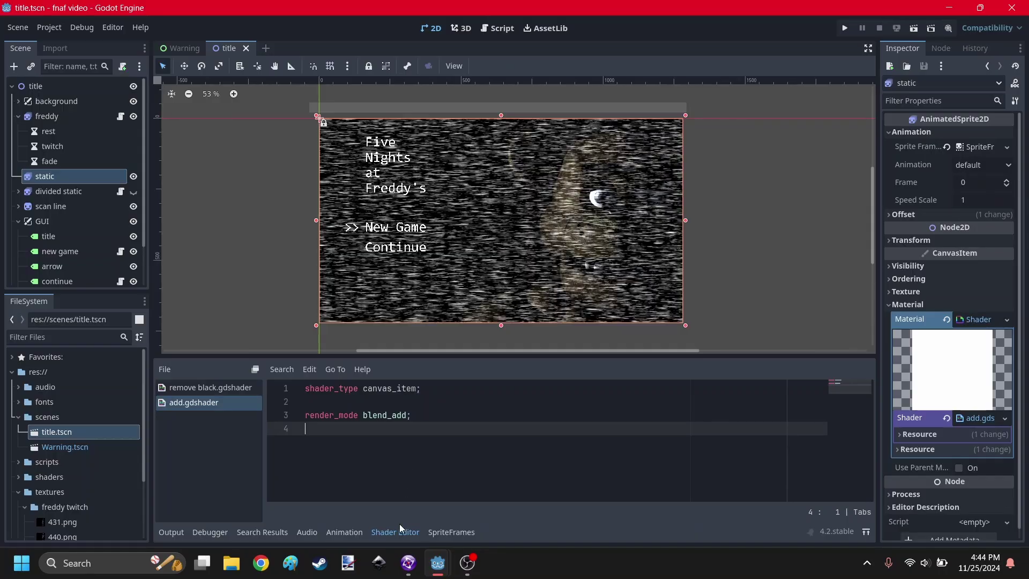
Hide the shader code, try moving the static sprite on the canvas, undo the move and deselect it.
{"action": "left_click", "coordinate": [398, 528]}
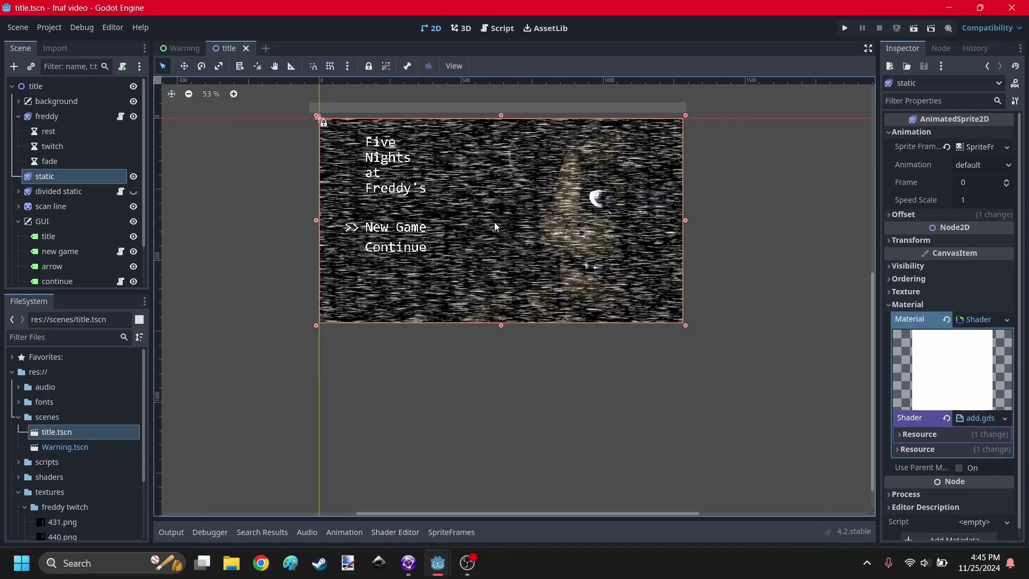
{"action": "left_click_drag", "start_coordinate": [497, 216], "coordinate": [518, 235]}
{"action": "key", "text": "ctrl+z"}
{"action": "left_click", "coordinate": [501, 325]}
{"action": "scroll", "coordinate": [571, 334], "scroll_direction": "down", "scroll_amount": 5}
{"action": "scroll", "coordinate": [584, 135], "scroll_direction": "up", "scroll_amount": 3}
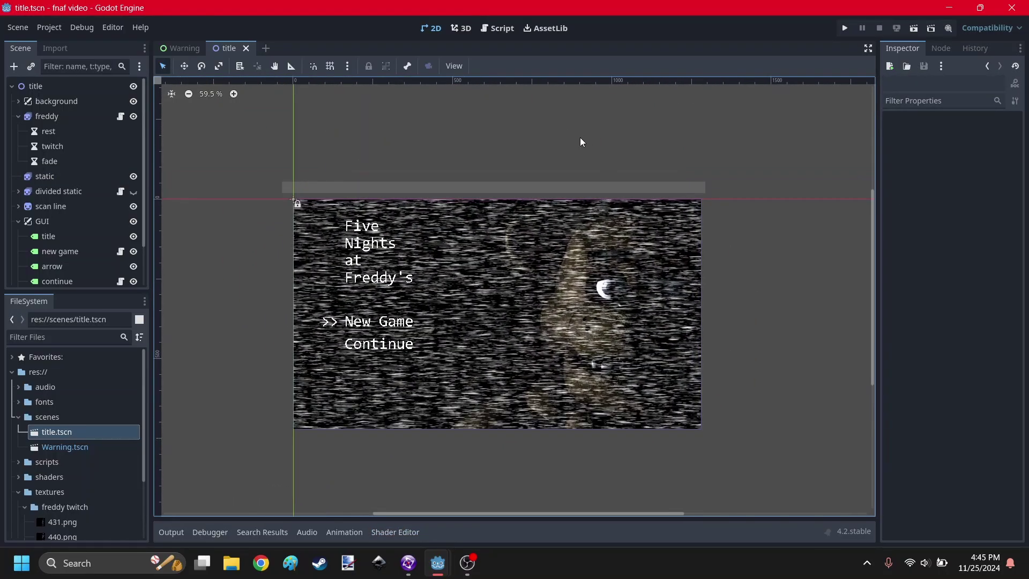
Examine the line in freddy twitch.gd that randomizes the static's alpha between 0.4 and 0.6, and run the project from the 2D view.
{"action": "left_click", "coordinate": [498, 29]}
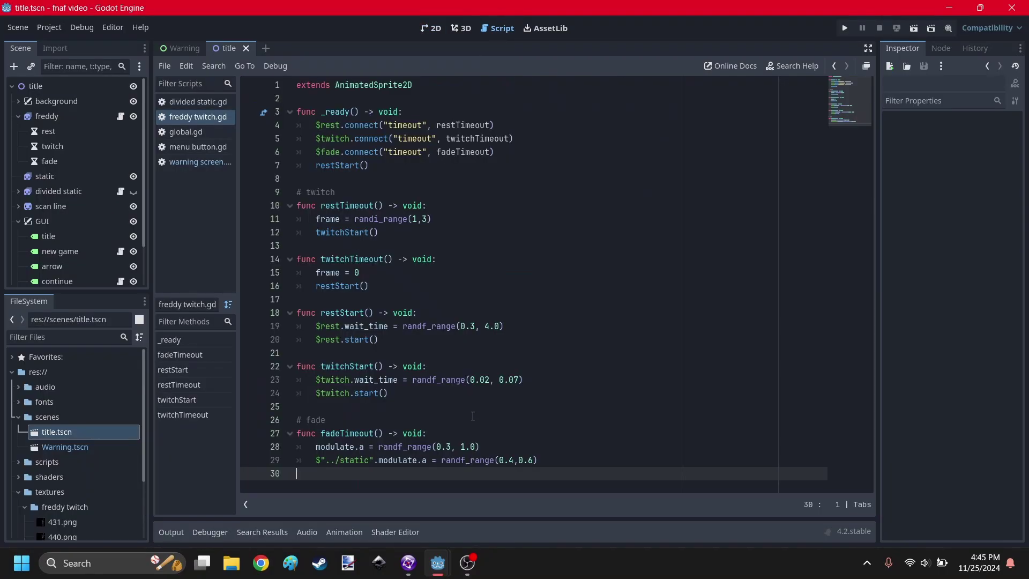
{"action": "left_click_drag", "start_coordinate": [538, 460], "coordinate": [332, 471]}
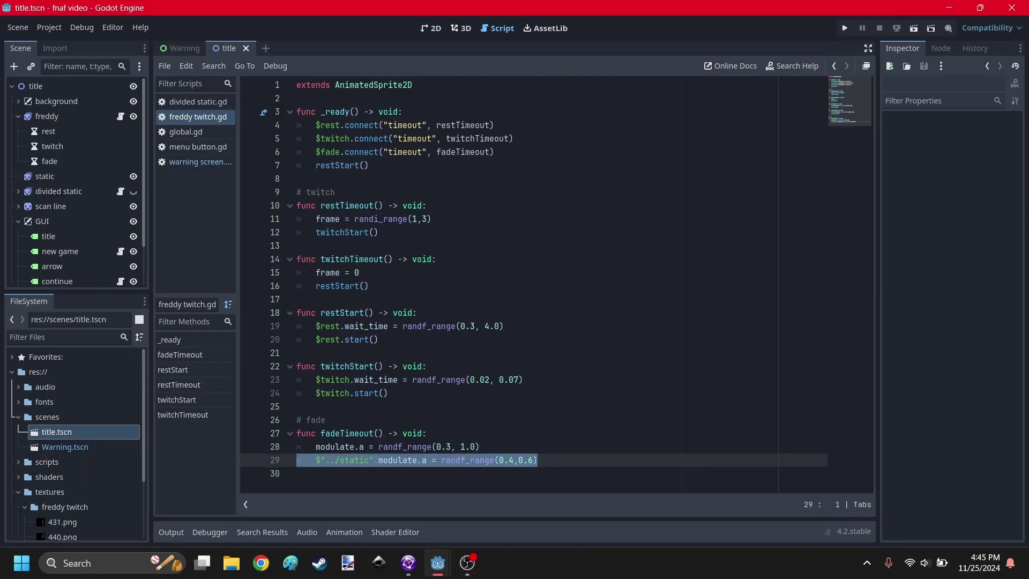
{"action": "left_click", "coordinate": [401, 477]}
{"action": "double_click", "coordinate": [414, 462]}
{"action": "left_click", "coordinate": [421, 464]}
{"action": "left_click", "coordinate": [425, 476]}
{"action": "left_click", "coordinate": [431, 28]}
{"action": "left_click", "coordinate": [841, 27]}
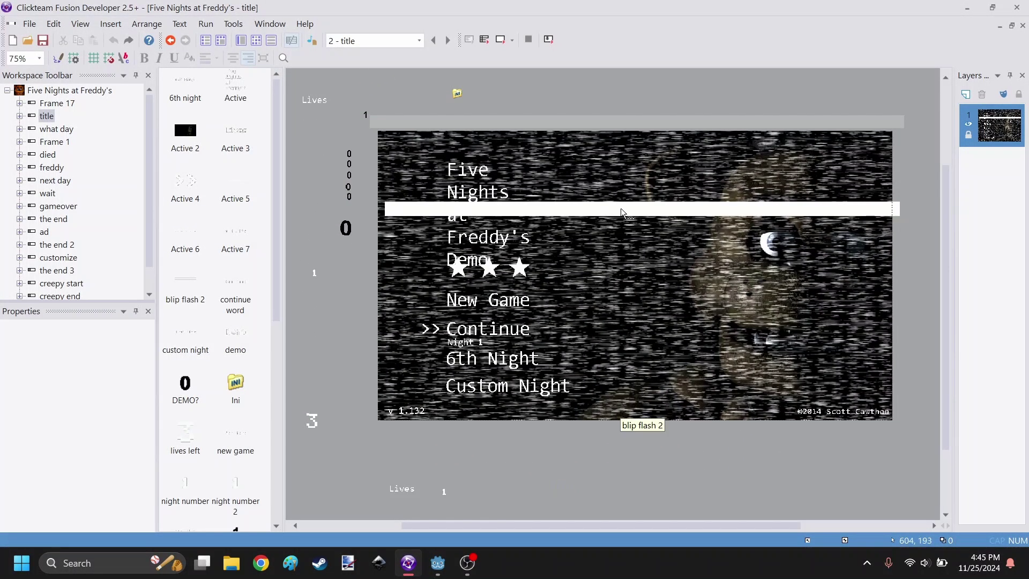
In Clickteam Fusion, inspect the blip flash 2 object's effect properties and animation frames, and close its image editor without changes.
{"action": "left_click", "coordinate": [621, 208]}
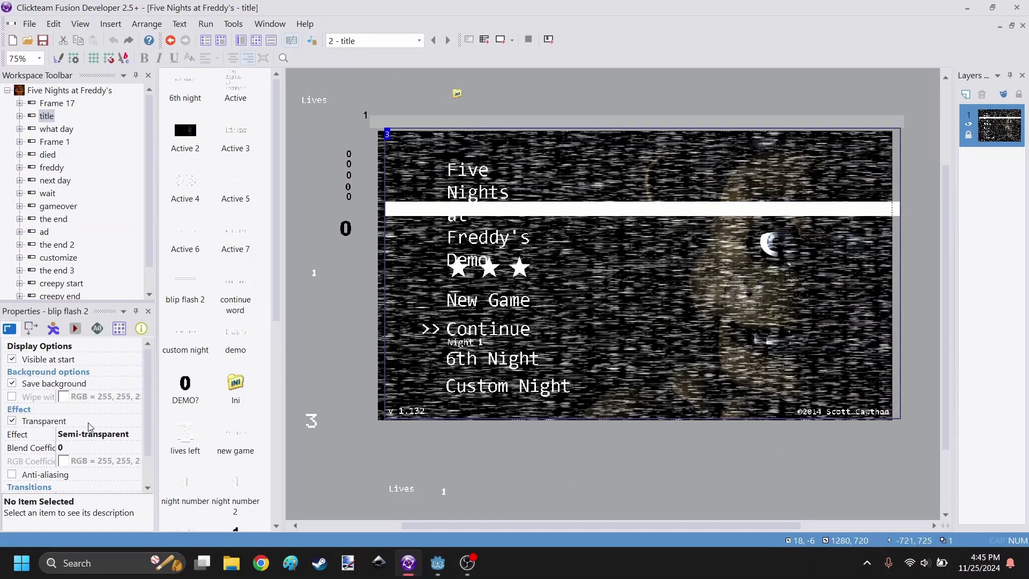
{"action": "double_click", "coordinate": [591, 210]}
{"action": "left_click_drag", "start_coordinate": [619, 87], "coordinate": [478, 79]}
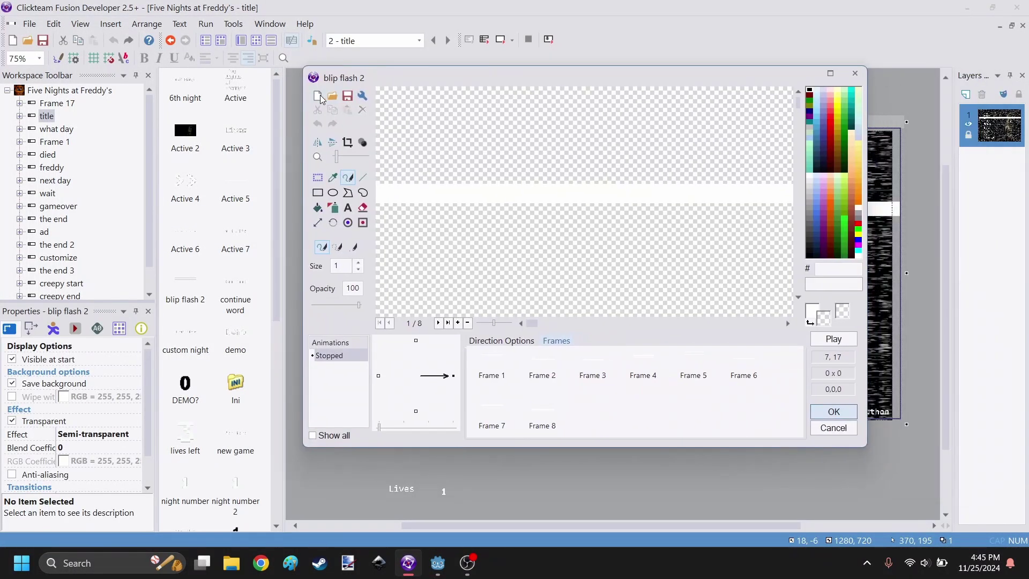
{"action": "left_click", "coordinate": [347, 98]}
{"action": "left_click", "coordinate": [626, 191]}
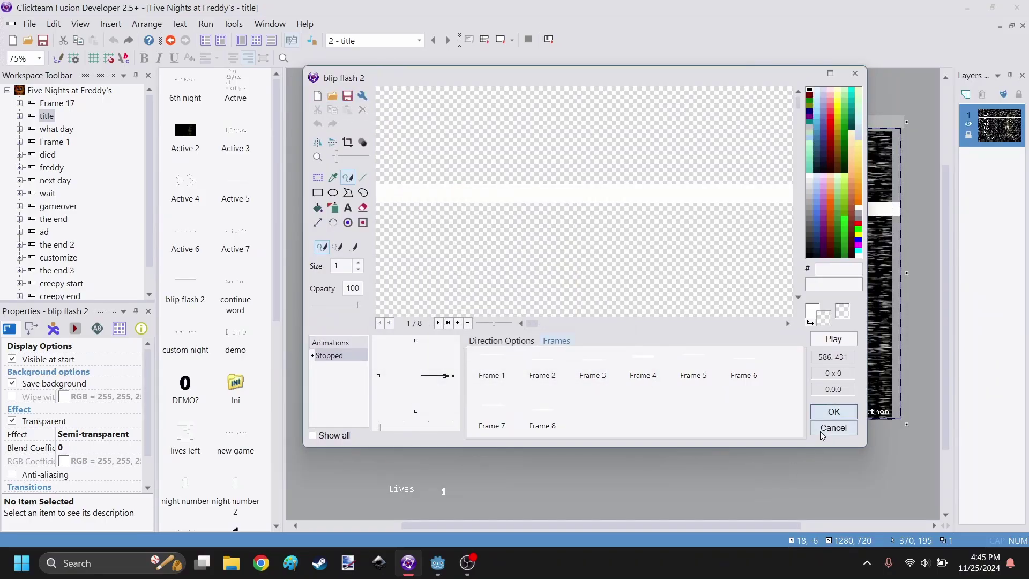
{"action": "left_click", "coordinate": [825, 432]}
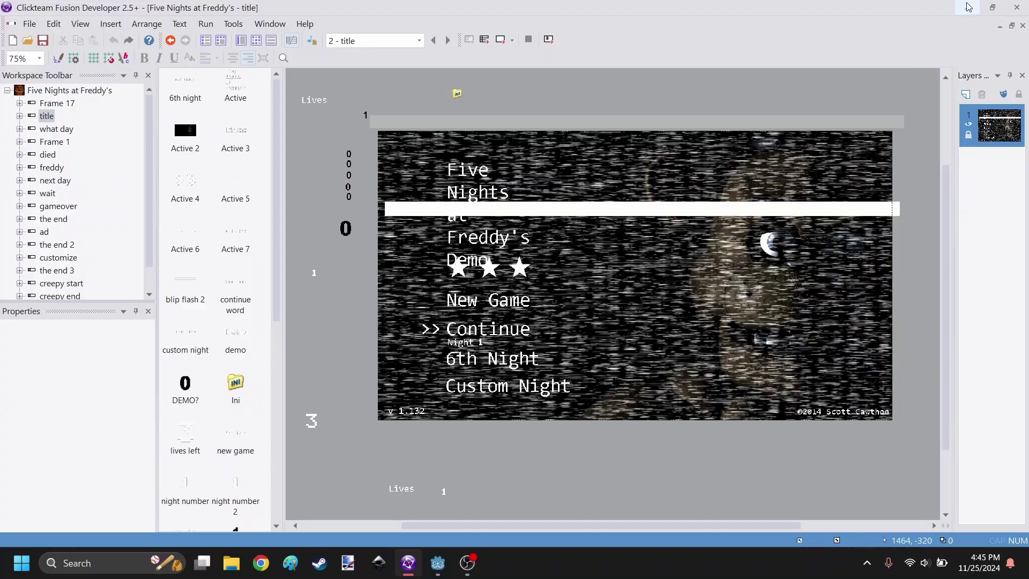
Return to Godot, examine the images in the Downloads blip flash folder as large icons in File Explorer, restore the details layout and close it.
{"action": "key", "text": "alt+Tab"}
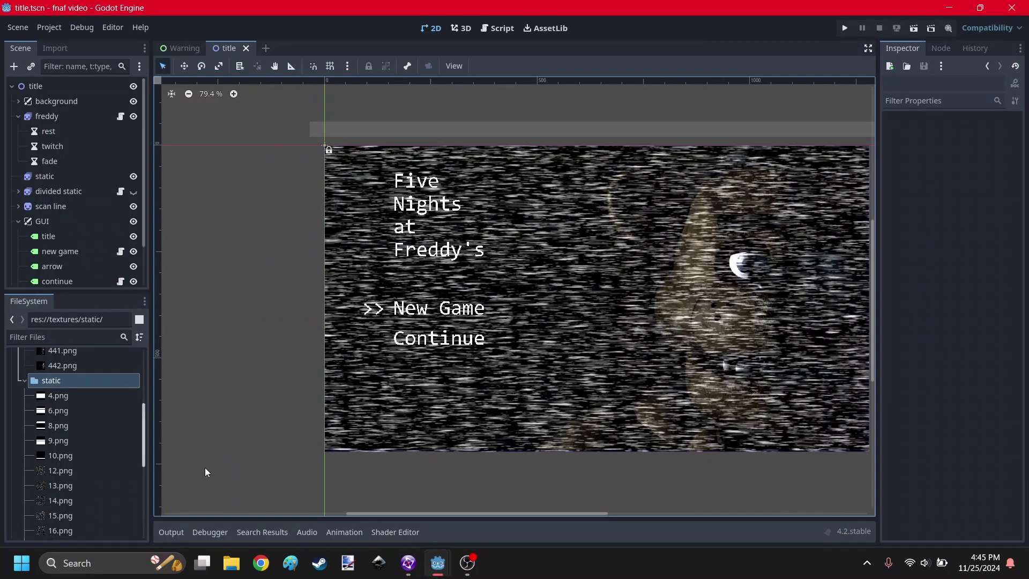
{"action": "left_click", "coordinate": [231, 563]}
{"action": "double_click", "coordinate": [393, 255]}
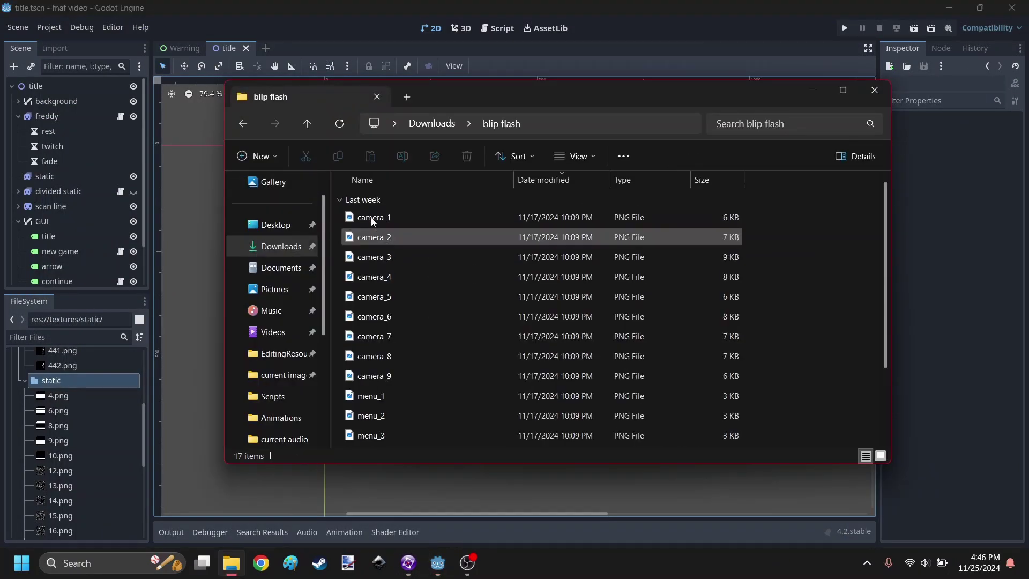
{"action": "left_click", "coordinate": [563, 159]}
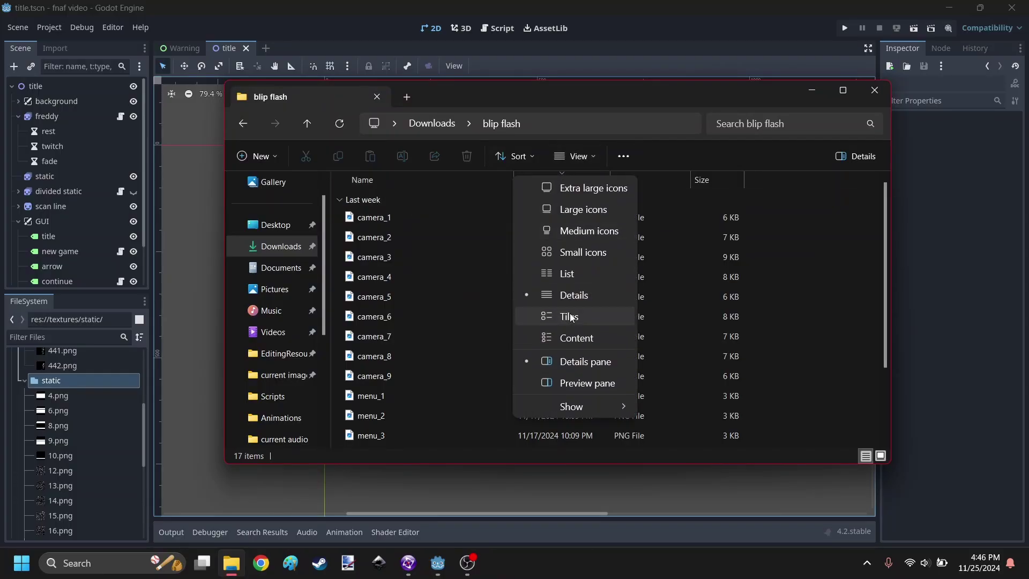
{"action": "left_click", "coordinate": [584, 208]}
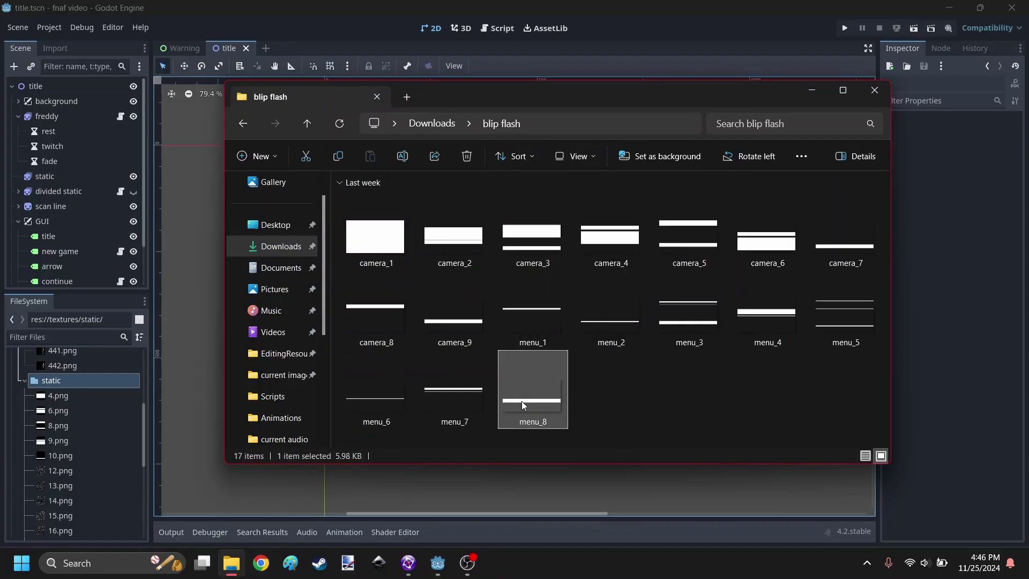
{"action": "left_click", "coordinate": [596, 159]}
{"action": "left_click", "coordinate": [586, 294]}
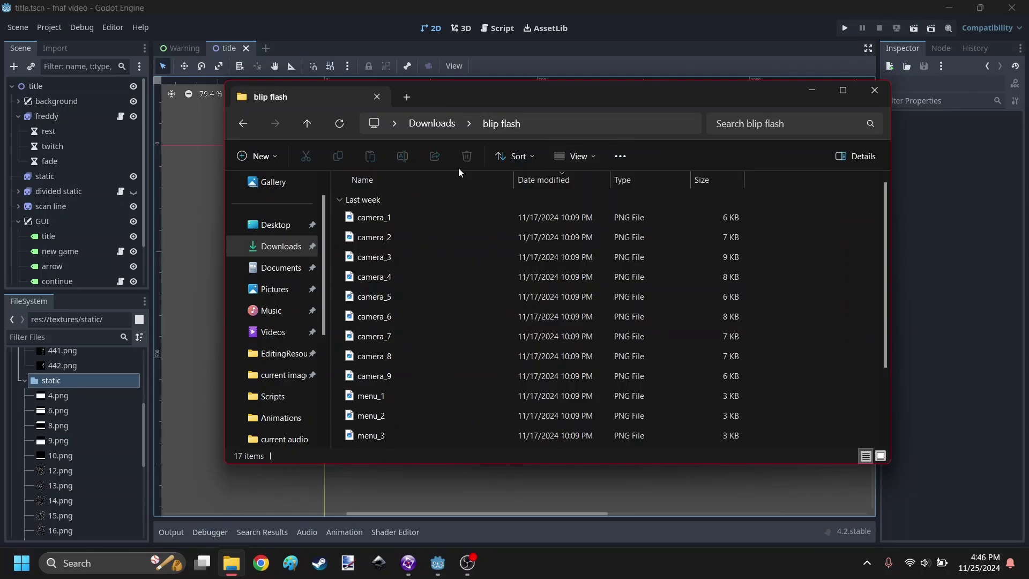
{"action": "left_click", "coordinate": [449, 213]}
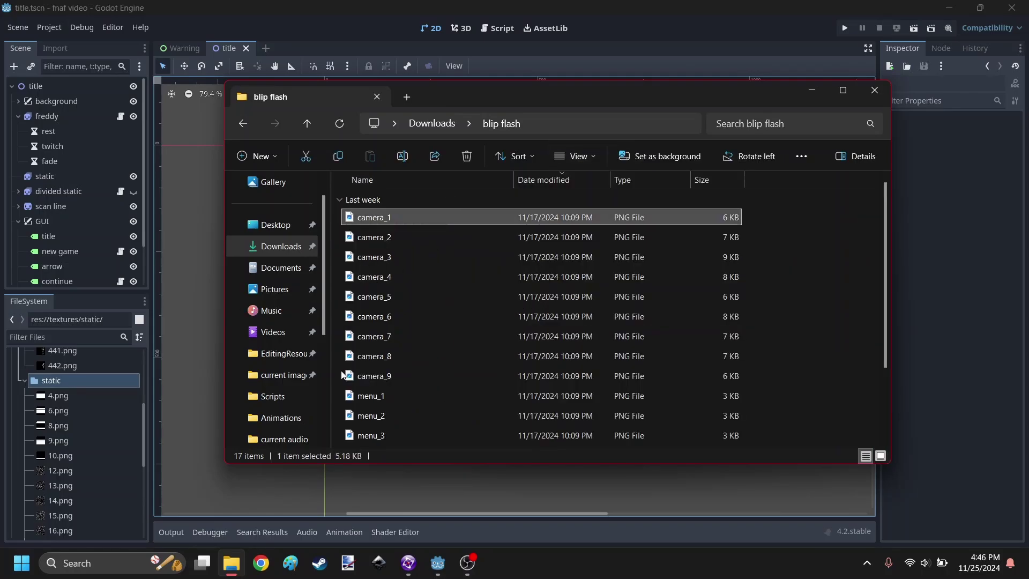
{"action": "left_click", "coordinate": [765, 269]}
{"action": "left_click", "coordinate": [874, 96]}
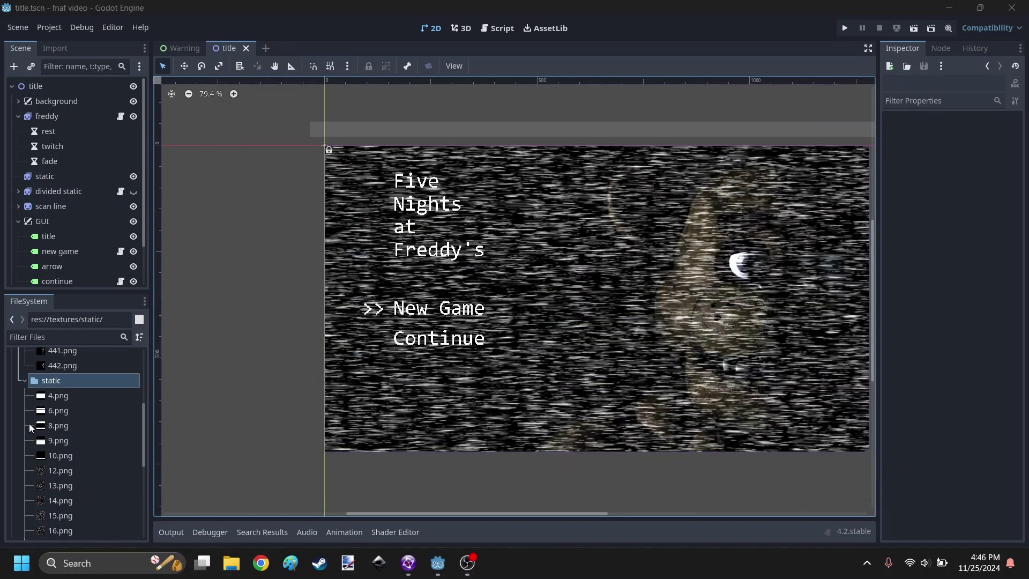
Select the old bar textures 4.png through 10.png, 21.png and 22.png in Godot's textures/static folder for removal.
{"action": "left_click", "coordinate": [43, 395]}
{"action": "left_click", "coordinate": [50, 457], "text": "shift"}
{"action": "scroll", "coordinate": [120, 406], "scroll_direction": "down", "scroll_amount": 2}
{"action": "scroll", "coordinate": [121, 407], "scroll_direction": "down", "scroll_amount": 3}
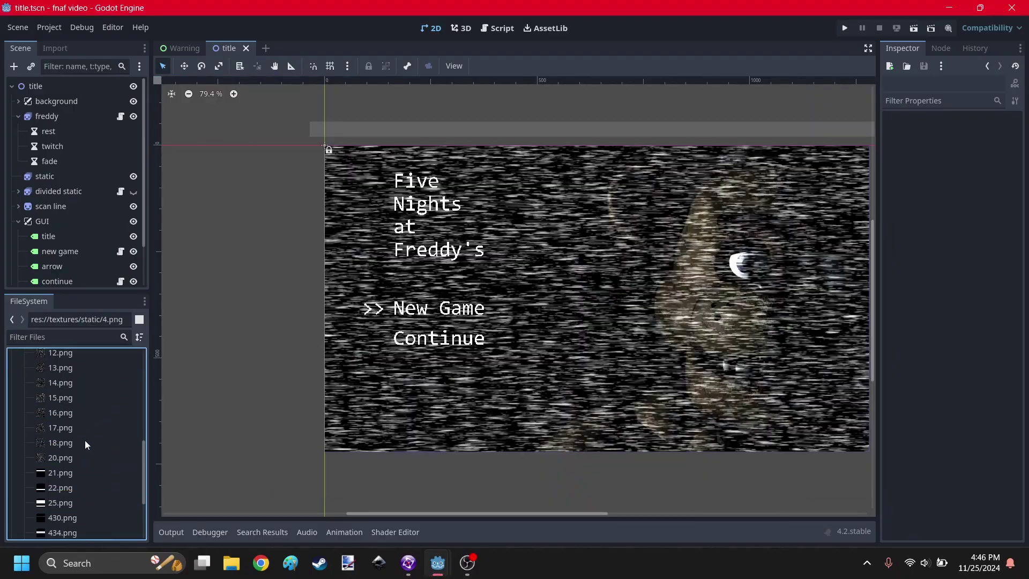
{"action": "left_click", "coordinate": [46, 472], "text": "ctrl"}
{"action": "left_click", "coordinate": [53, 491], "text": "ctrl"}
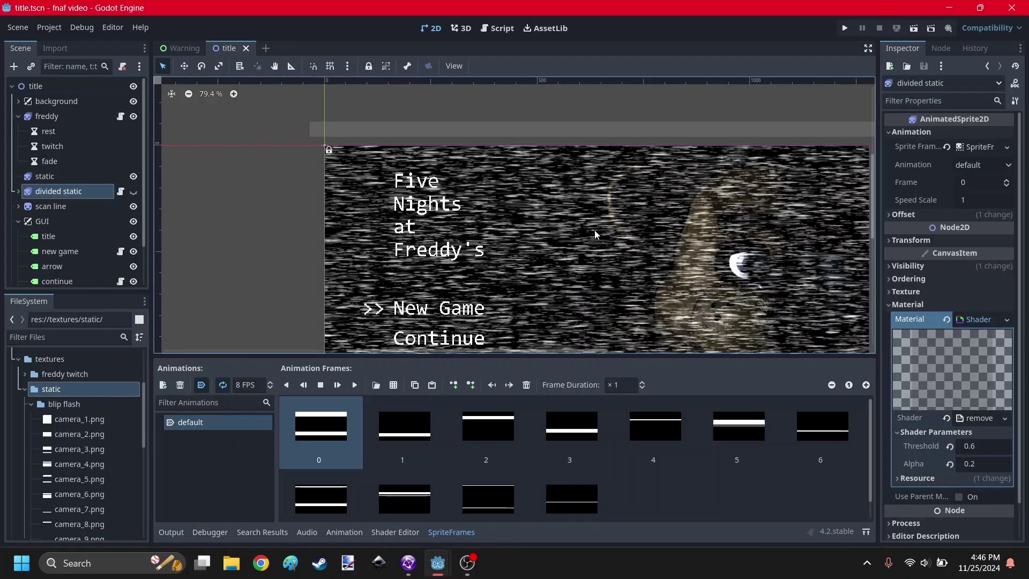
Delete every frame from the divided static sprite's default animation.
{"action": "middle_click_drag", "start_coordinate": [595, 234], "coordinate": [498, 168]}
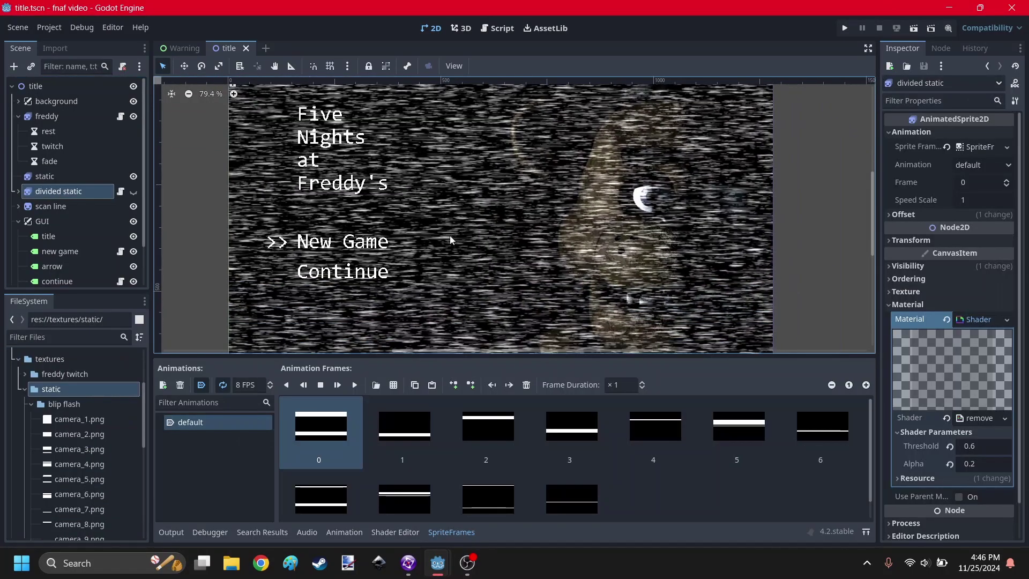
{"action": "left_click", "coordinate": [526, 385]}
{"action": "left_click", "coordinate": [527, 385]}
{"action": "left_click", "coordinate": [526, 384]}
{"action": "left_click", "coordinate": [527, 384]}
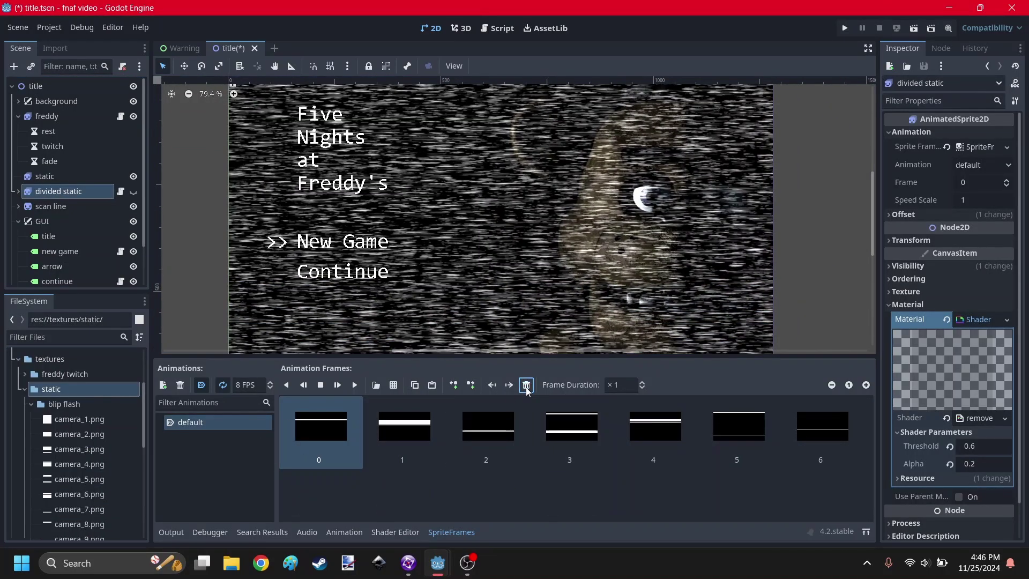
{"action": "left_click", "coordinate": [526, 385]}
{"action": "left_click", "coordinate": [527, 385]}
{"action": "left_click", "coordinate": [526, 385]}
{"action": "left_click", "coordinate": [526, 385]}
{"action": "left_click", "coordinate": [527, 390]}
{"action": "left_click", "coordinate": [527, 390]}
{"action": "left_click", "coordinate": [527, 390]}
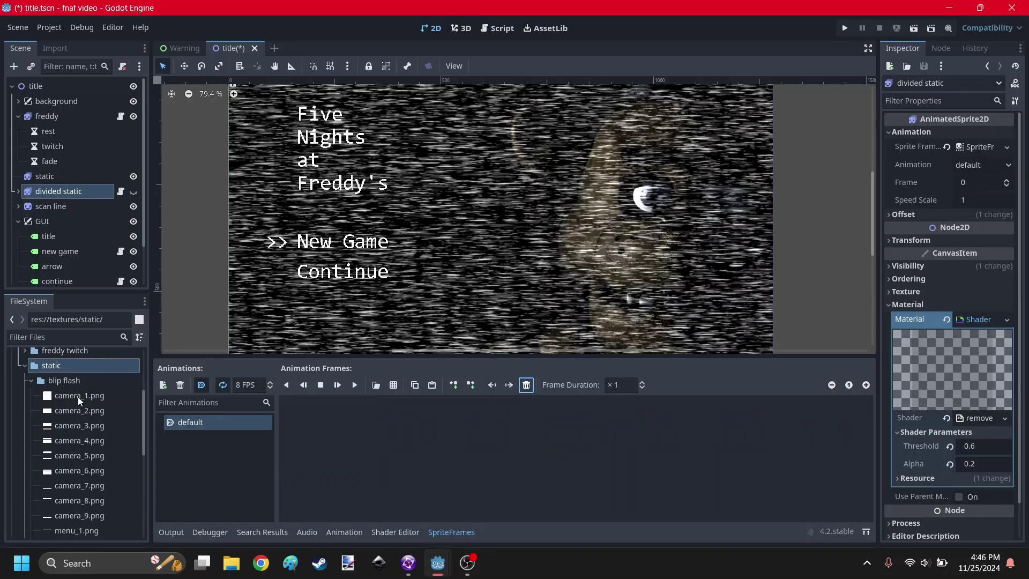
Add menu_1.png through menu_8.png from the blip flash folder as frames of the divided static's default animation.
{"action": "scroll", "coordinate": [86, 456], "scroll_direction": "down", "scroll_amount": 5}
{"action": "left_click", "coordinate": [87, 432]}
{"action": "scroll", "coordinate": [106, 471], "scroll_direction": "down", "scroll_amount": 3}
{"action": "left_click", "coordinate": [81, 466], "text": "shift"}
{"action": "scroll", "coordinate": [67, 410], "scroll_direction": "up", "scroll_amount": 1}
{"action": "left_click_drag", "start_coordinate": [66, 410], "coordinate": [375, 445]}
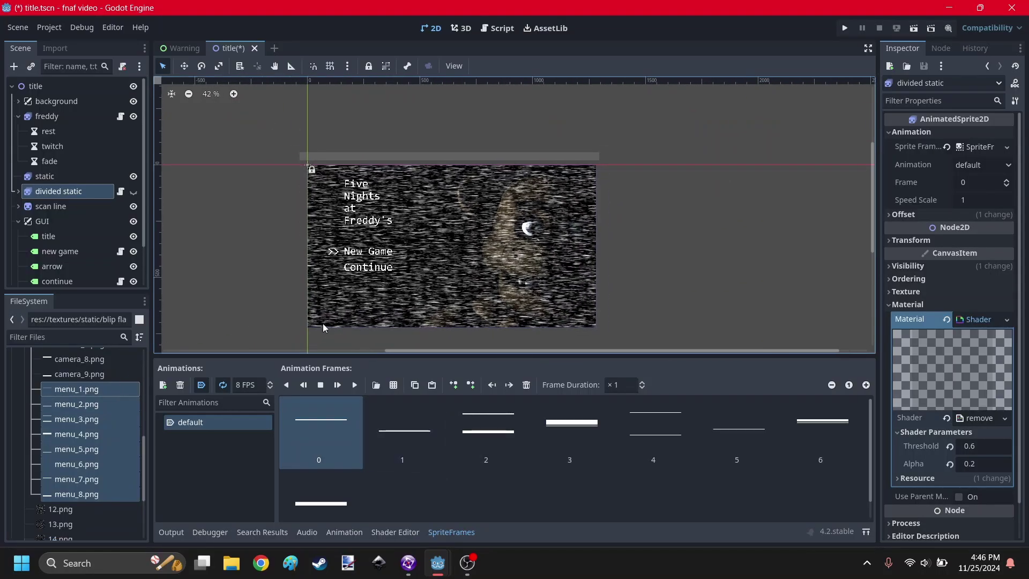
{"action": "left_click", "coordinate": [451, 532]}
{"action": "left_click", "coordinate": [460, 425]}
{"action": "left_click", "coordinate": [75, 374]}
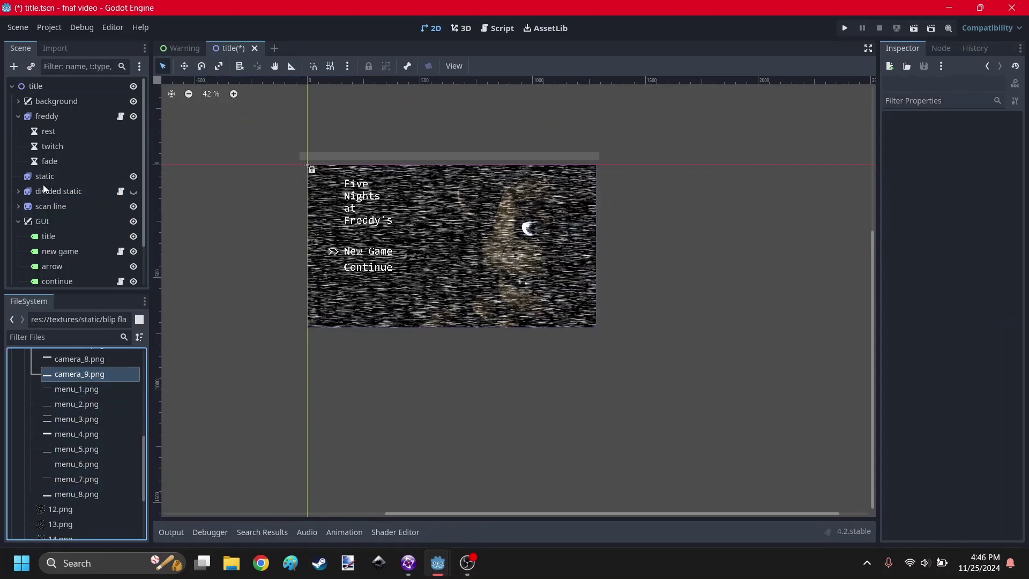
Clear the divided static sprite's shader material and lower the alpha of its modulate color.
{"action": "left_click", "coordinate": [42, 191]}
{"action": "left_click", "coordinate": [947, 321]}
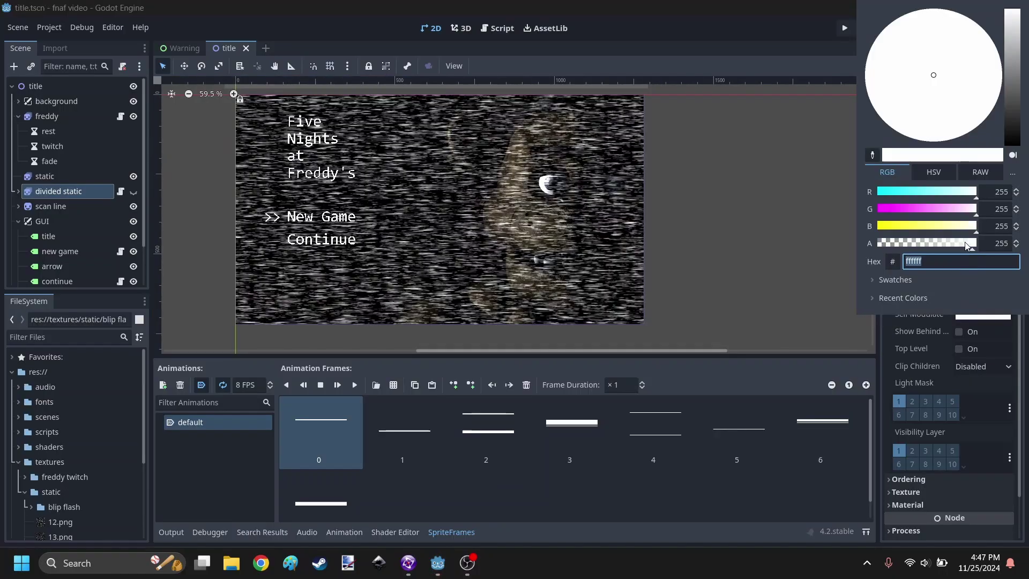
{"action": "left_click_drag", "start_coordinate": [968, 245], "coordinate": [905, 248]}
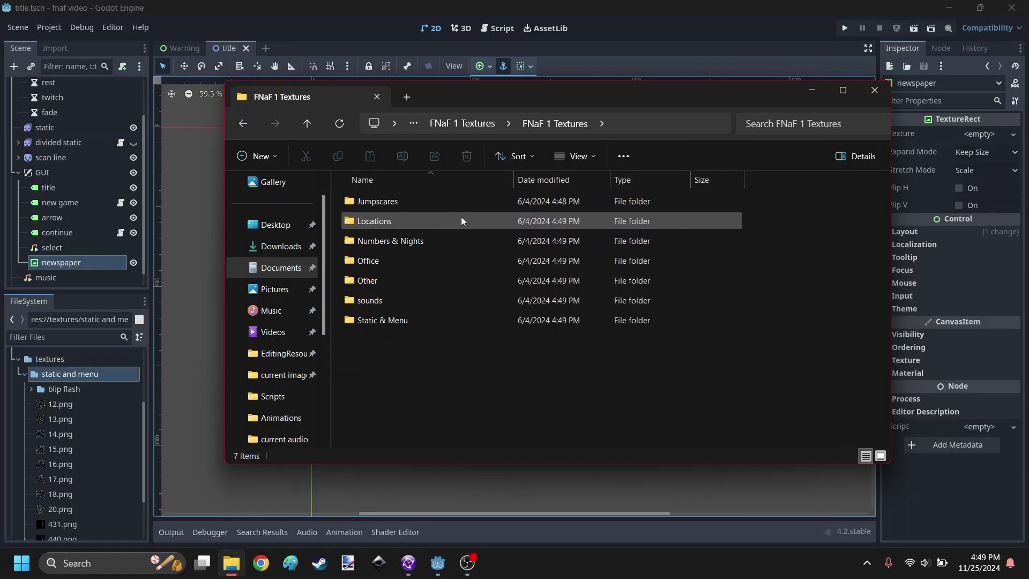
Import the newspaper image 539.png from the FNaF 1 Textures Office/Other folder into the project's static and menu textures folder.
{"action": "left_click_drag", "start_coordinate": [529, 84], "coordinate": [501, 91]}
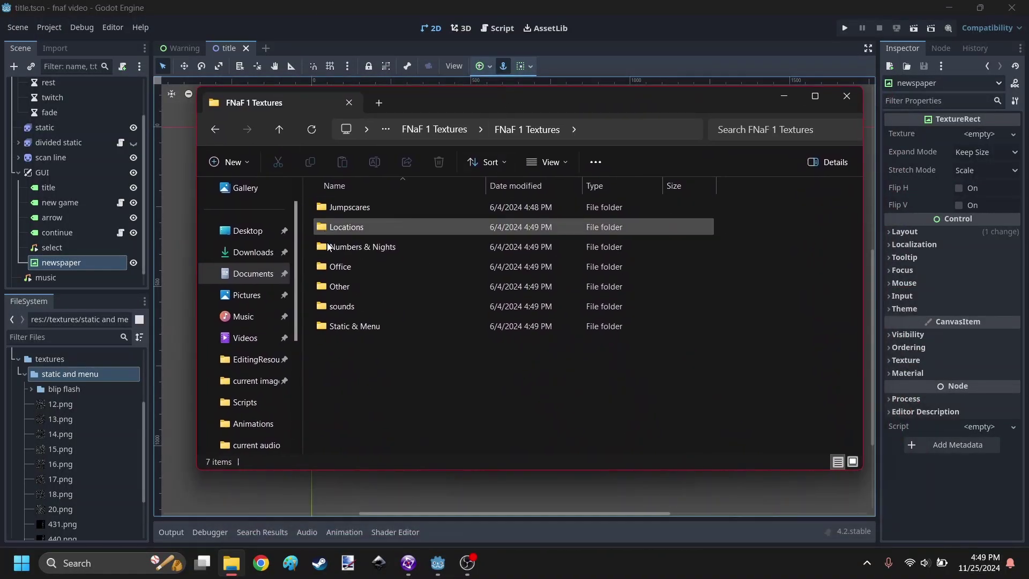
{"action": "double_click", "coordinate": [394, 333]}
{"action": "double_click", "coordinate": [407, 246]}
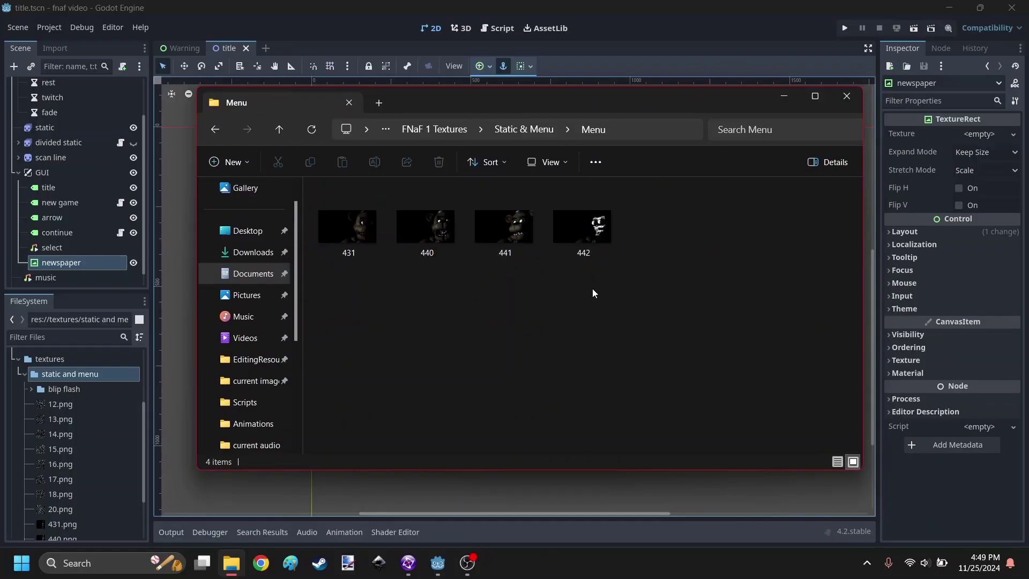
{"action": "left_click", "coordinate": [277, 132]}
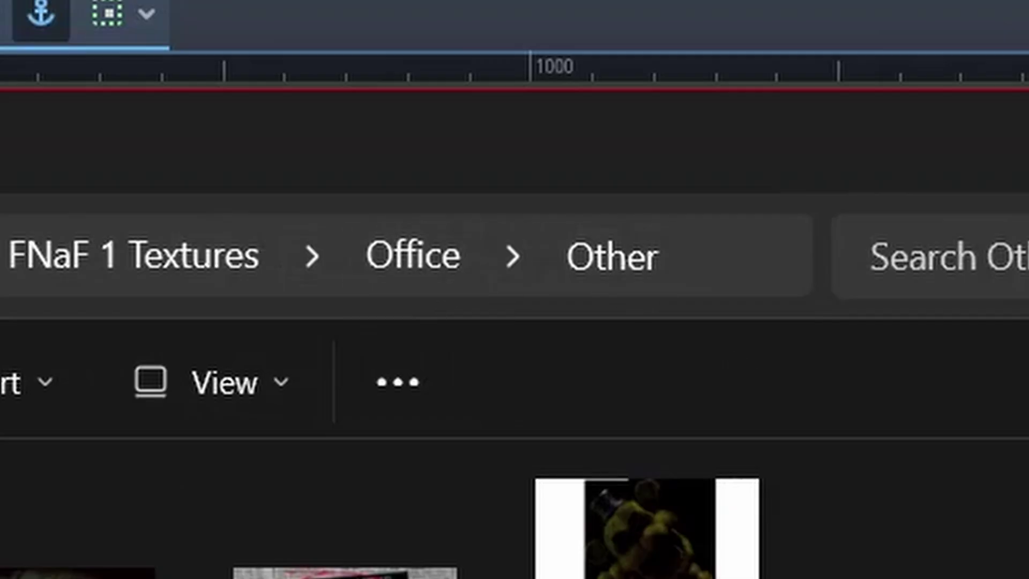
{"action": "left_click", "coordinate": [585, 228]}
{"action": "left_click_drag", "start_coordinate": [584, 225], "coordinate": [87, 381]}
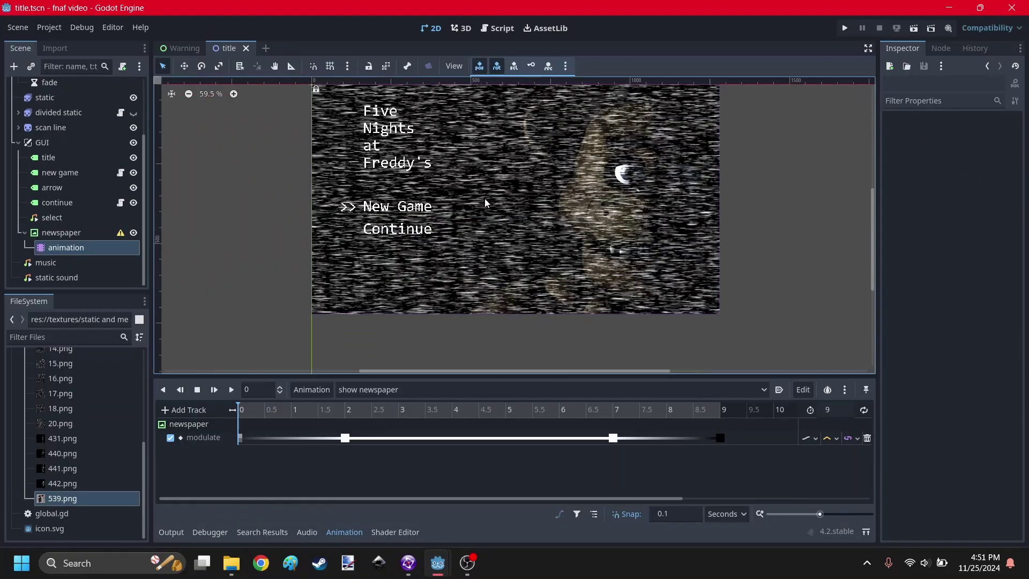
Preview the newspaper's fade in the show newspaper animation by scrubbing through its timeline.
{"action": "scroll", "coordinate": [486, 202], "scroll_direction": "up", "scroll_amount": 2}
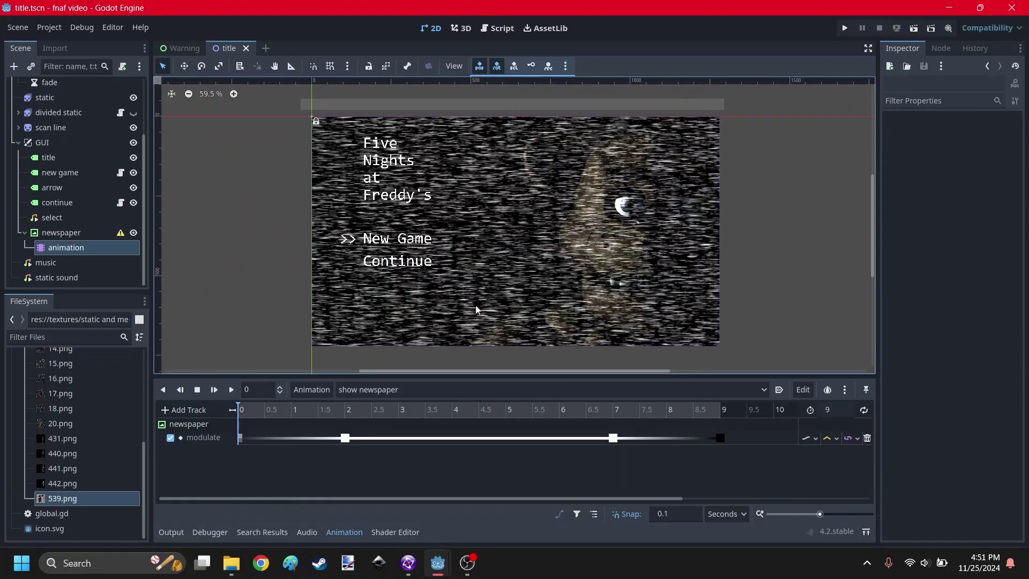
{"action": "left_click_drag", "start_coordinate": [241, 410], "coordinate": [378, 410]}
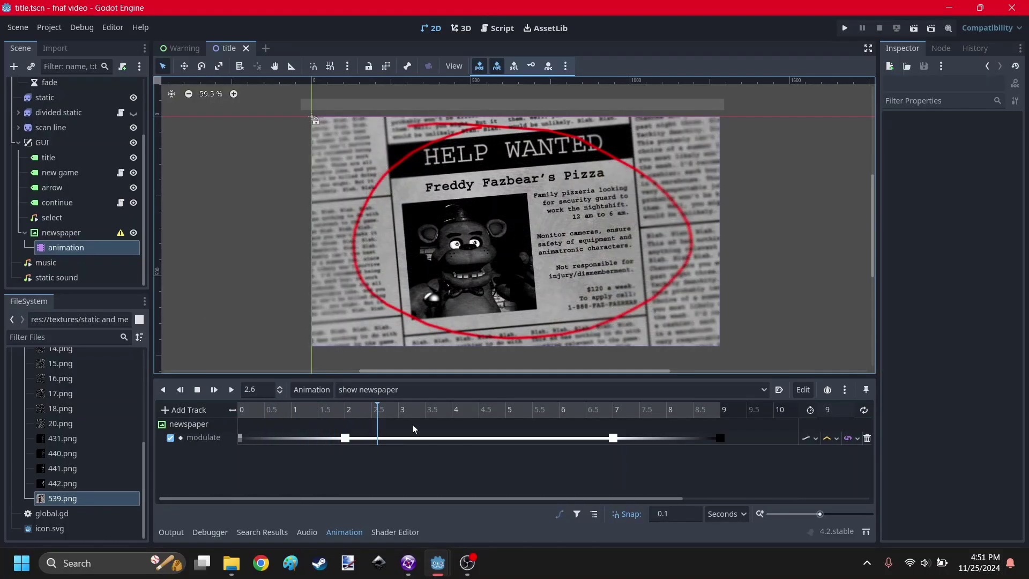
{"action": "mouse_move", "coordinate": [599, 411]}
{"action": "left_mouse_down"}
{"action": "mouse_move", "coordinate": [697, 415]}
{"action": "mouse_move", "coordinate": [728, 433]}
{"action": "mouse_move", "coordinate": [701, 410]}
{"action": "mouse_move", "coordinate": [612, 410]}
{"action": "mouse_move", "coordinate": [779, 410]}
{"action": "mouse_move", "coordinate": [680, 403]}
{"action": "mouse_move", "coordinate": [593, 422]}
{"action": "left_mouse_up"}
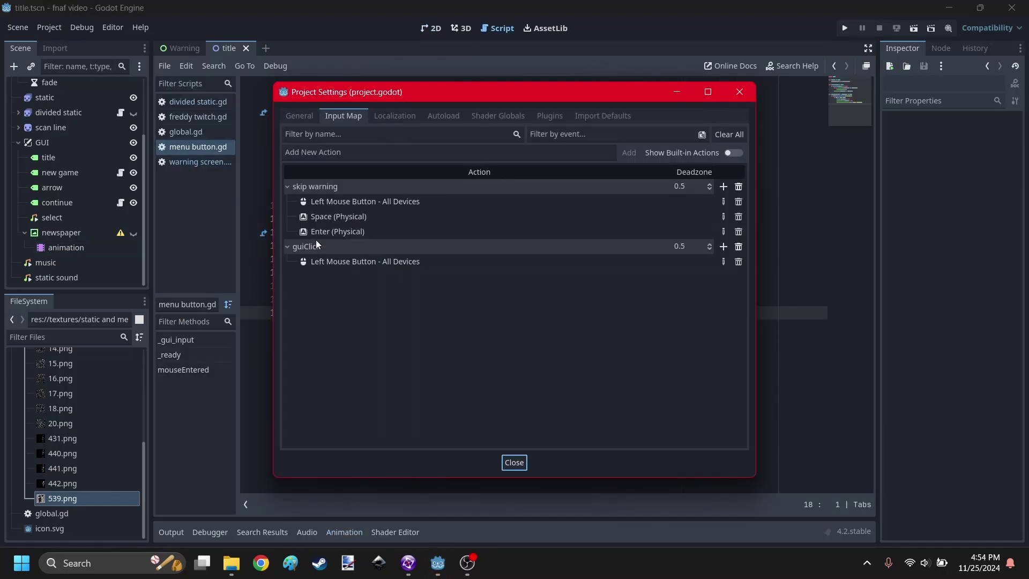
Close the project's Input Map settings and review the _gui_input function in menu button.gd, checking the title scene's 2D view.
{"action": "left_click", "coordinate": [748, 93]}
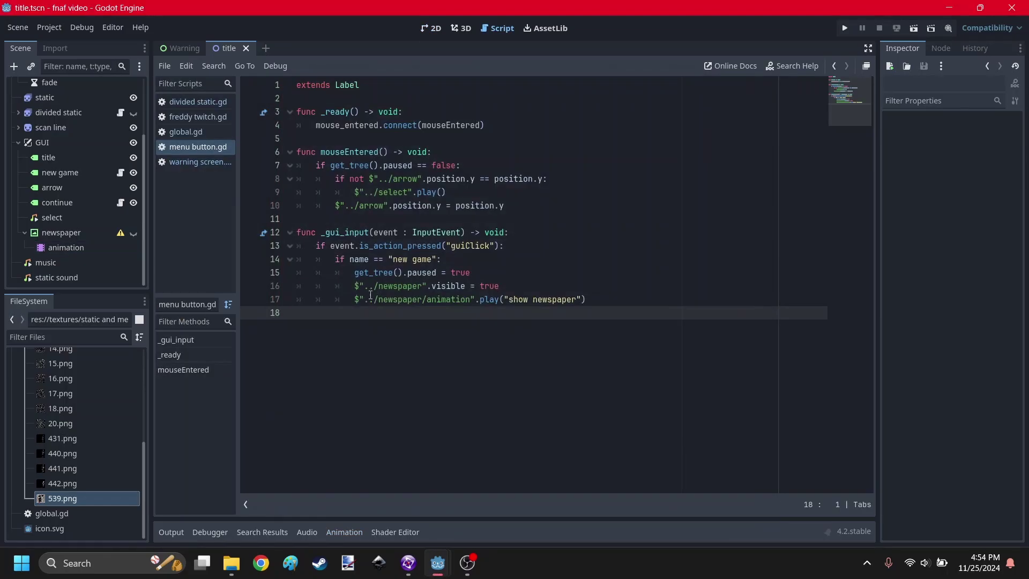
{"action": "left_click_drag", "start_coordinate": [494, 232], "coordinate": [207, 241]}
{"action": "left_click", "coordinate": [435, 28]}
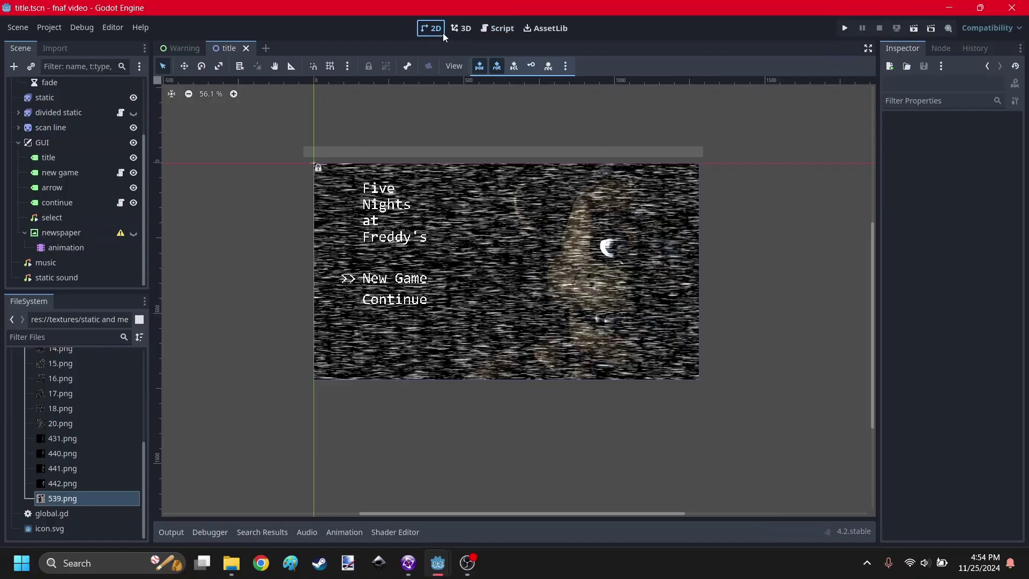
{"action": "left_click", "coordinate": [494, 29]}
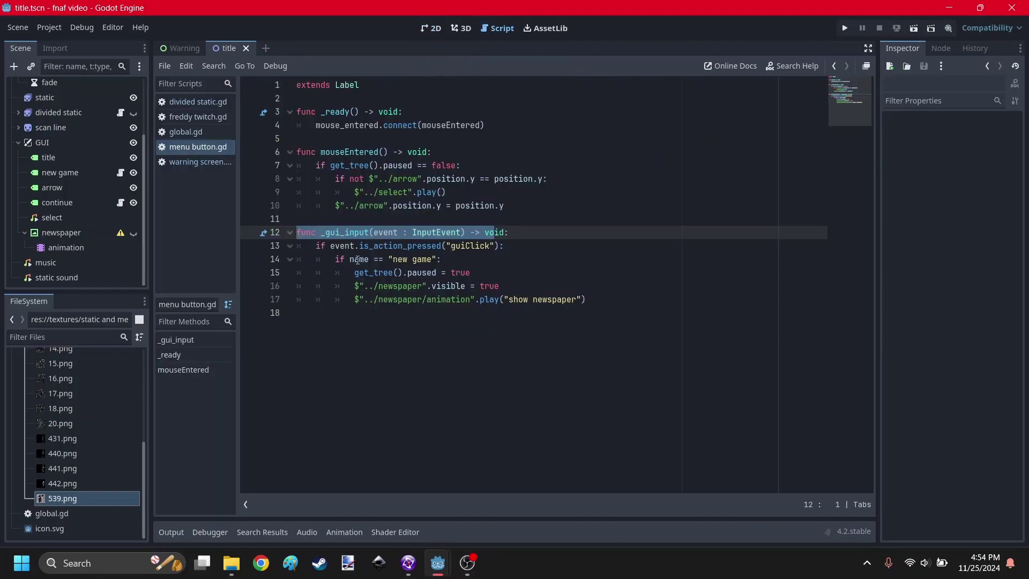
Review the _gui_input code that pauses the tree, shows the newspaper and plays the show newspaper animation for new game.
{"action": "left_click", "coordinate": [459, 395]}
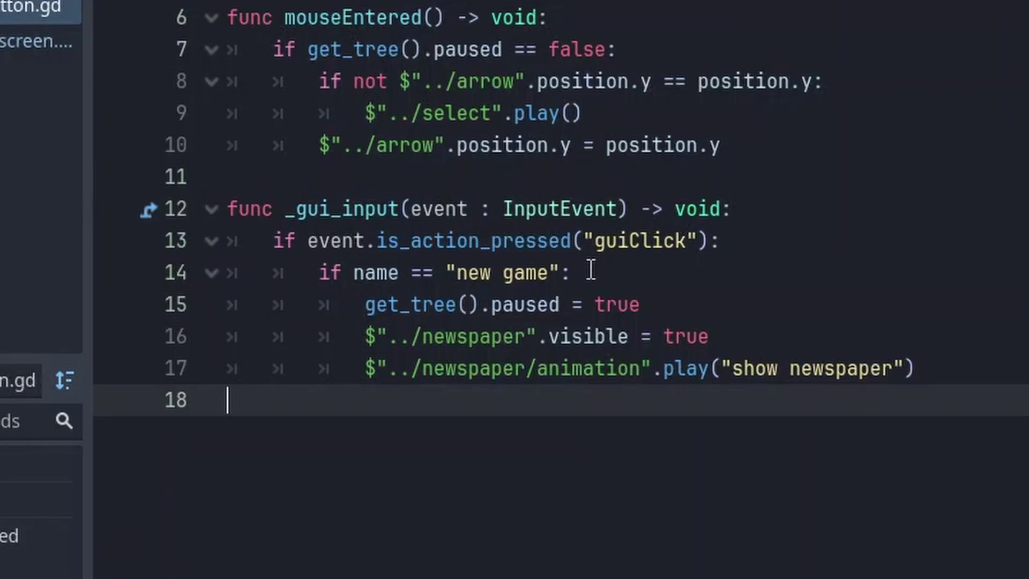
{"action": "left_click_drag", "start_coordinate": [449, 257], "coordinate": [260, 260]}
{"action": "left_click", "coordinate": [493, 459]}
{"action": "left_click_drag", "start_coordinate": [780, 310], "coordinate": [198, 314]}
{"action": "left_click", "coordinate": [783, 378]}
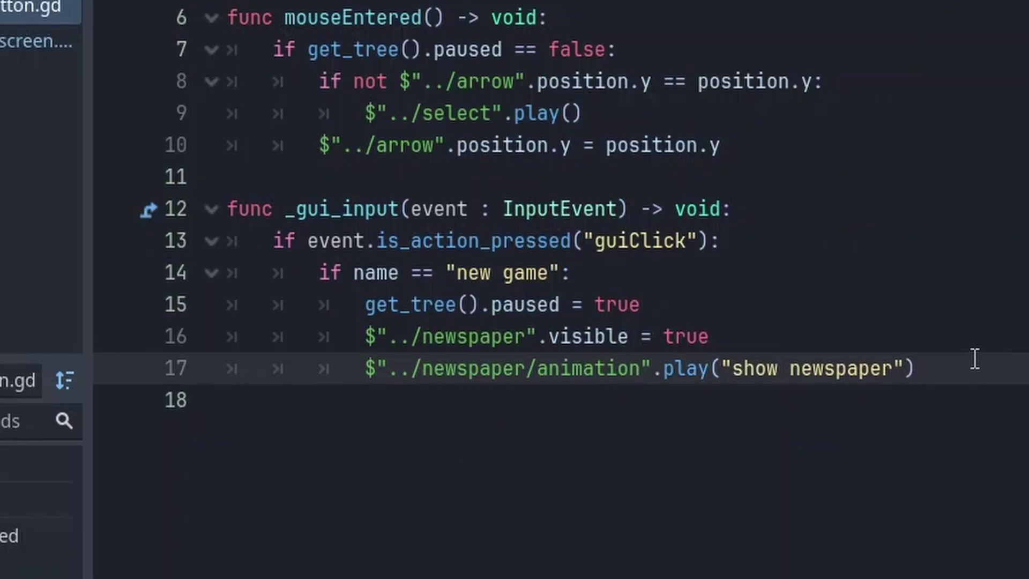
{"action": "left_click_drag", "start_coordinate": [984, 392], "coordinate": [99, 398]}
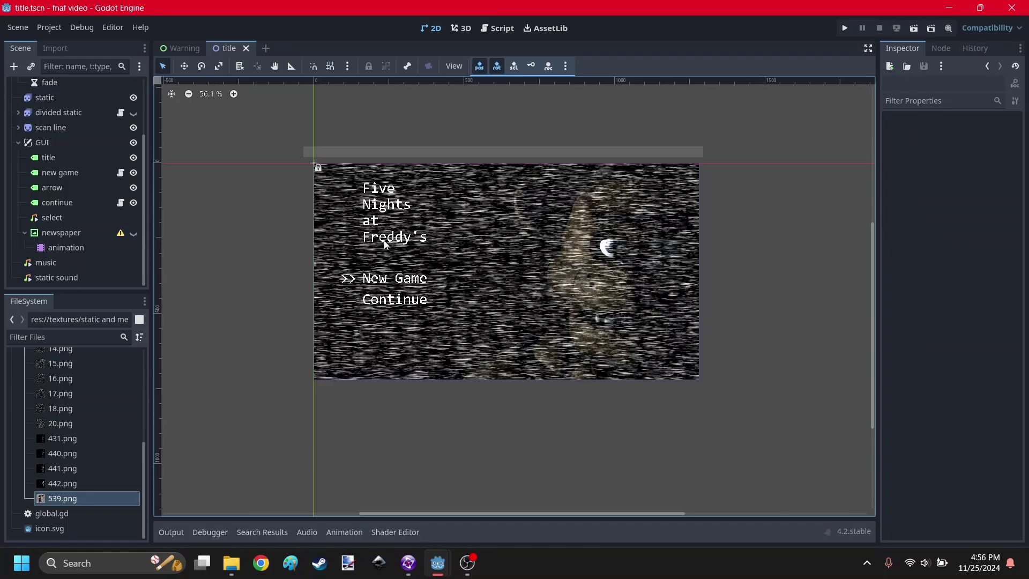
Check the process mode of the music, static sound and newspaper nodes, and of the _ready function in global.gd.
{"action": "left_click", "coordinate": [45, 262]}
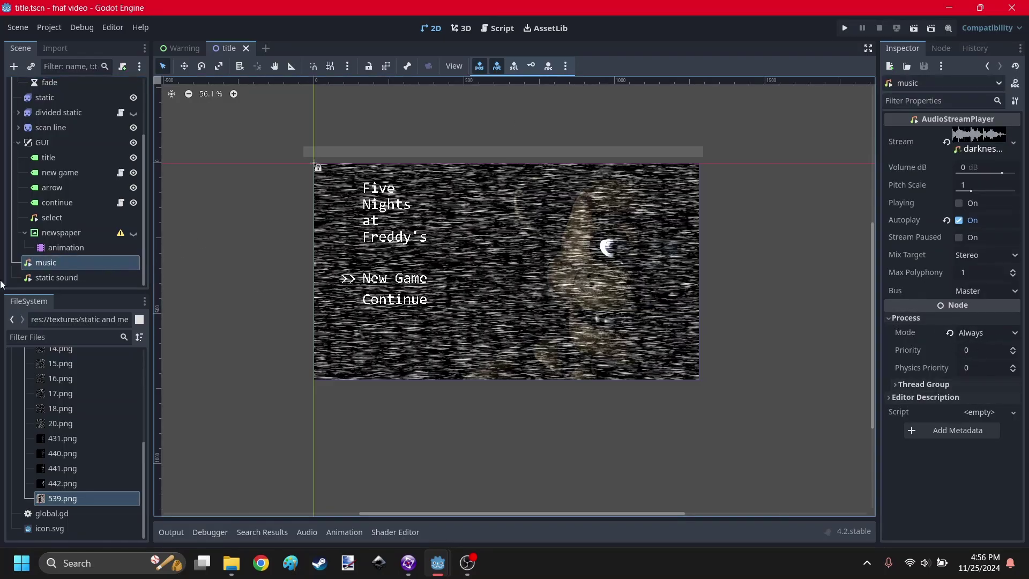
{"action": "left_click", "coordinate": [59, 277]}
{"action": "left_click", "coordinate": [56, 264]}
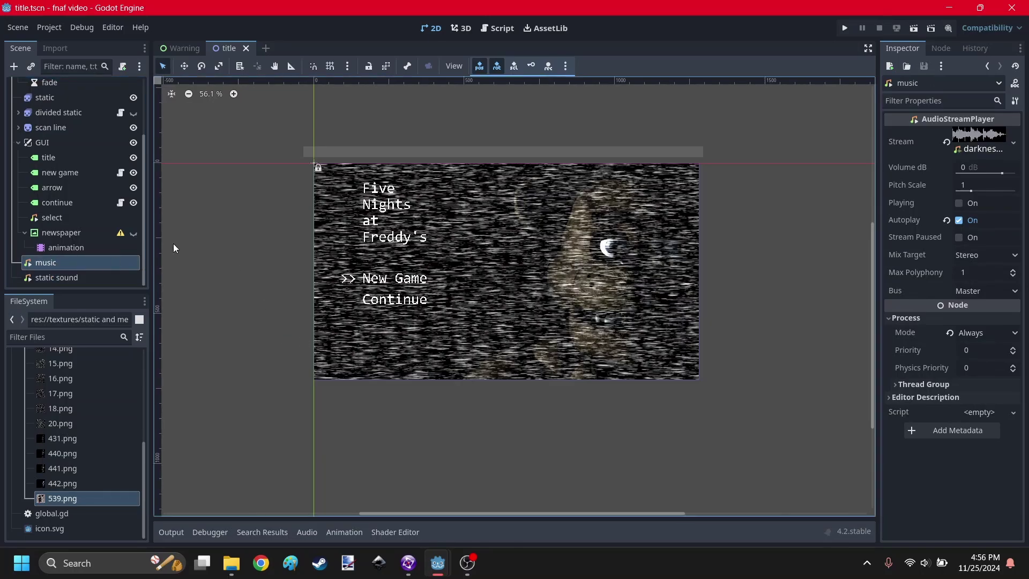
{"action": "left_click", "coordinate": [50, 232]}
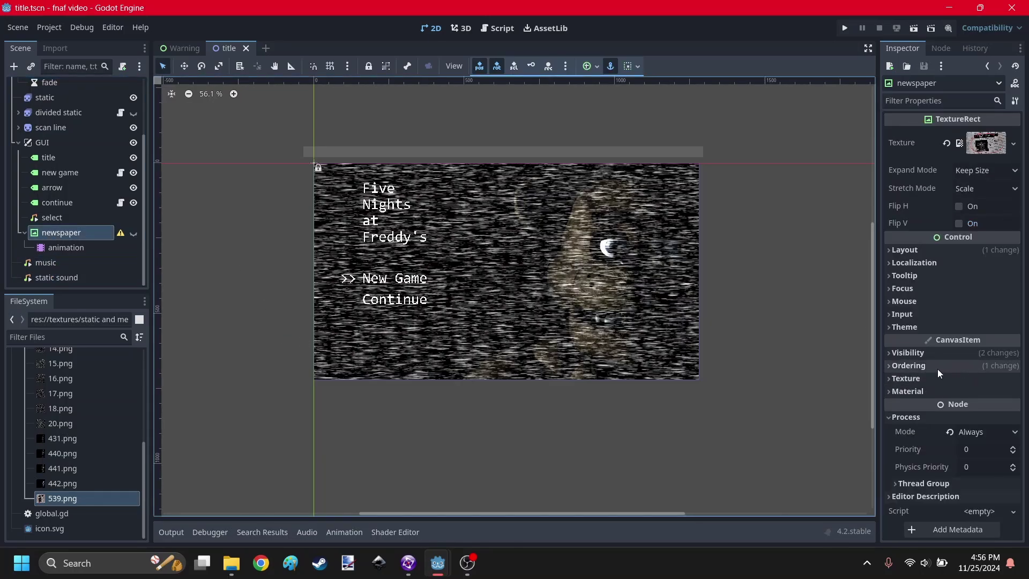
{"action": "left_click", "coordinate": [427, 92]}
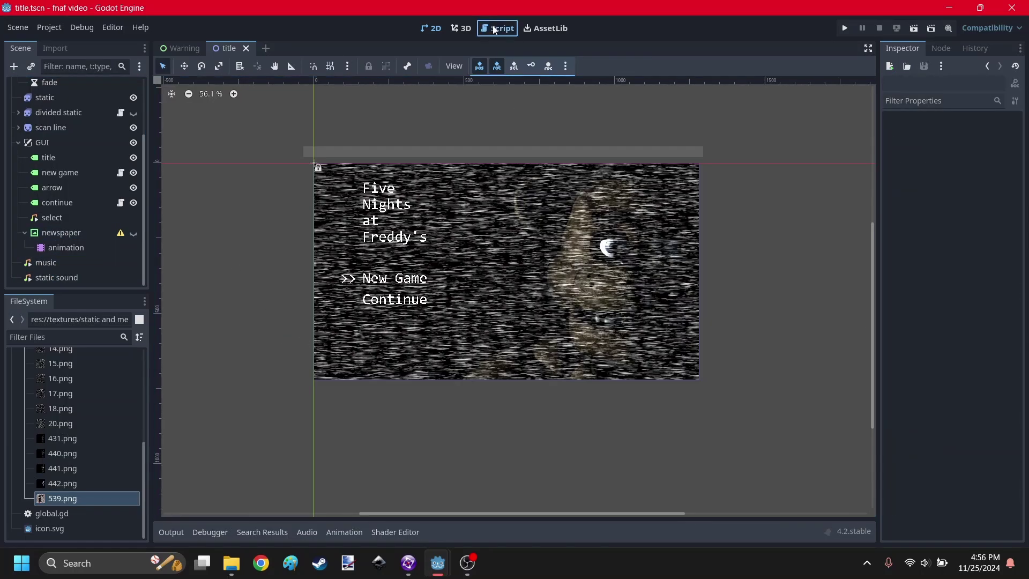
{"action": "left_click", "coordinate": [494, 29]}
{"action": "left_click_drag", "start_coordinate": [516, 125], "coordinate": [271, 114]}
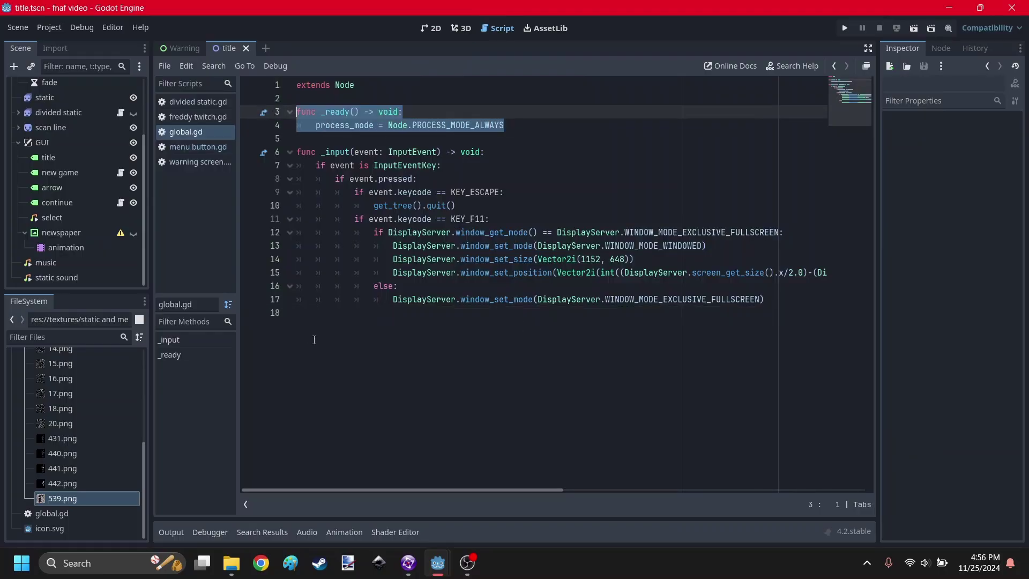
{"action": "left_click", "coordinate": [363, 330]}
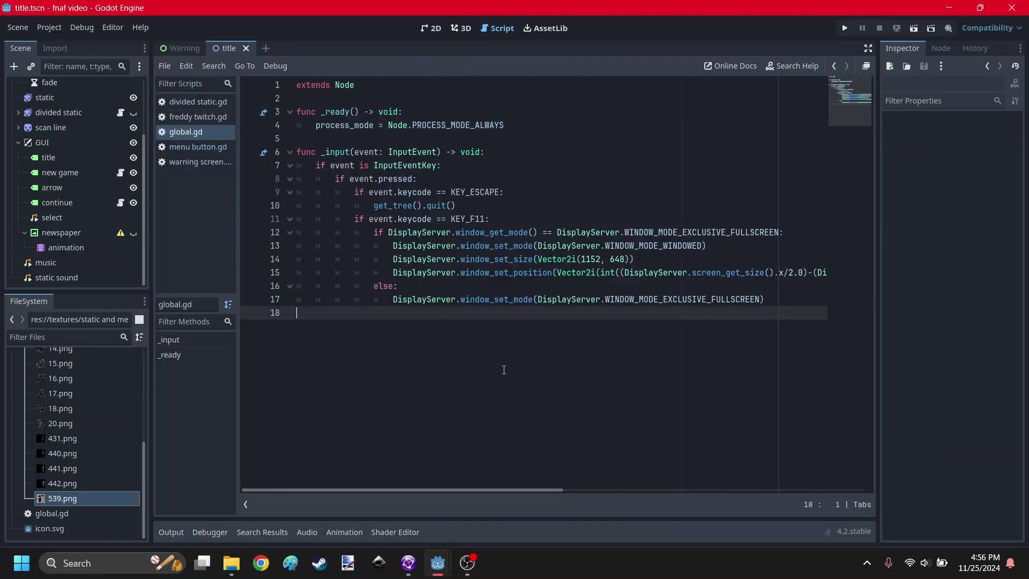
Run the title scene and choose New Game to test the newspaper animation.
{"action": "left_click", "coordinate": [914, 29]}
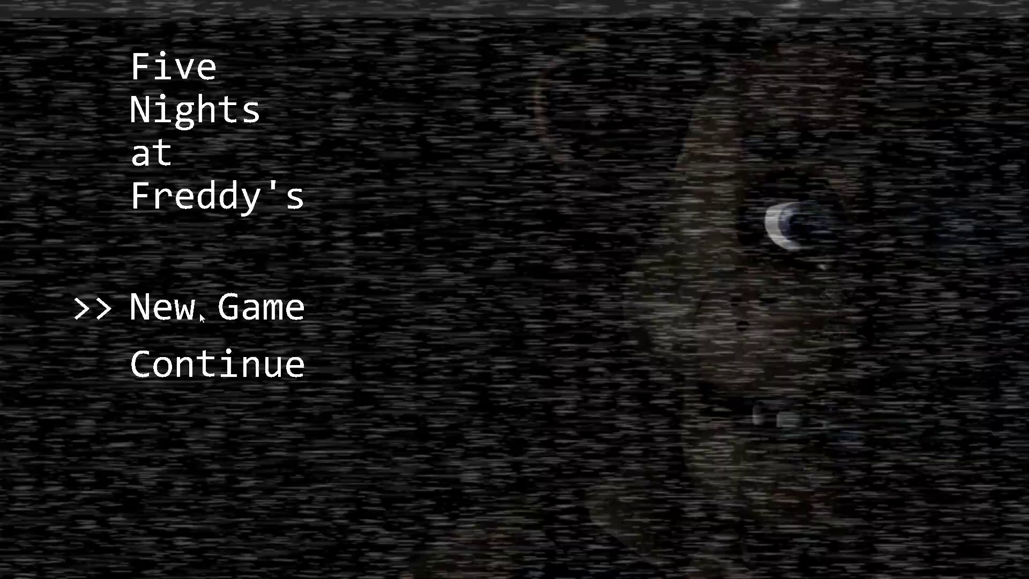
{"action": "left_click", "coordinate": [198, 312]}
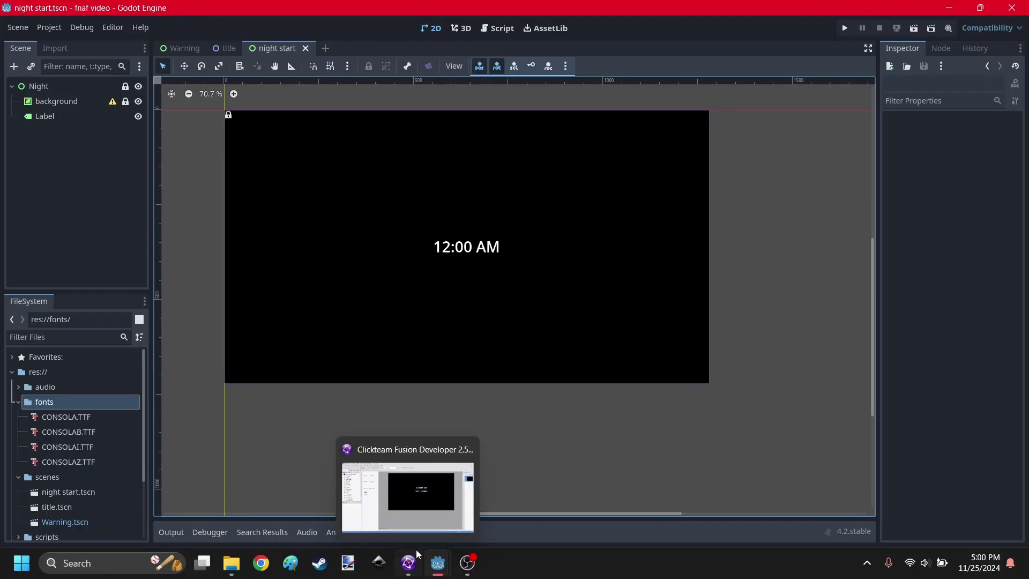
Switch to Clickteam Fusion and examine the night text objects and the String object's text settings in the what day frame.
{"action": "left_click", "coordinate": [408, 563]}
{"action": "left_click", "coordinate": [583, 267]}
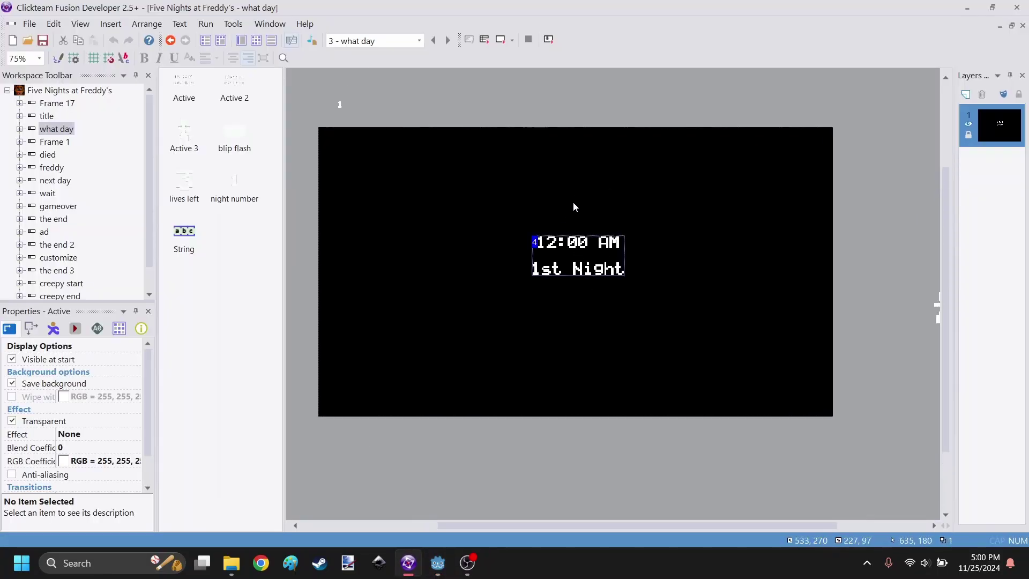
{"action": "scroll", "coordinate": [595, 214], "scroll_direction": "up", "scroll_amount": 3}
{"action": "double_click", "coordinate": [604, 168]}
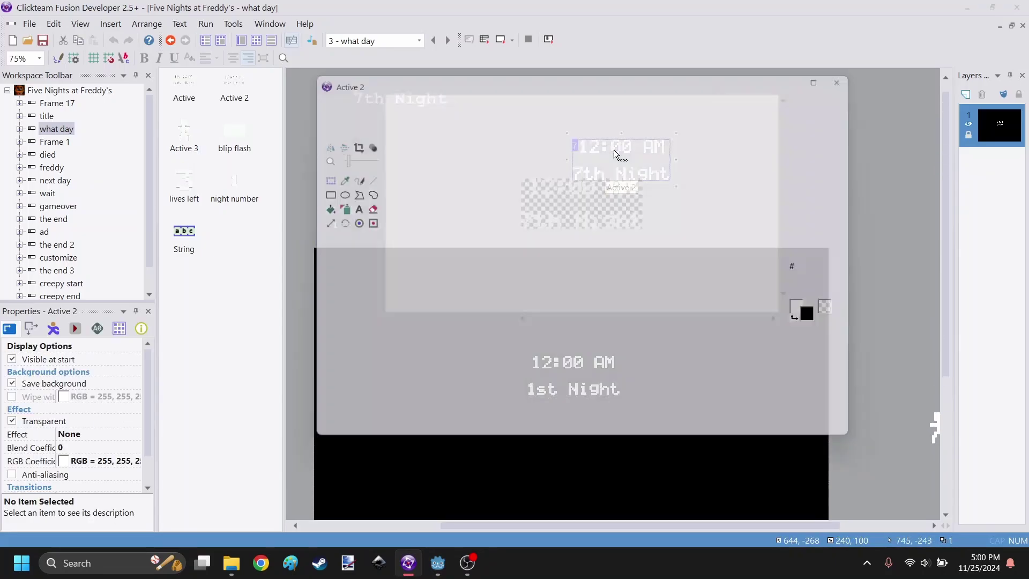
{"action": "key", "text": "Escape"}
{"action": "left_click", "coordinate": [411, 113]}
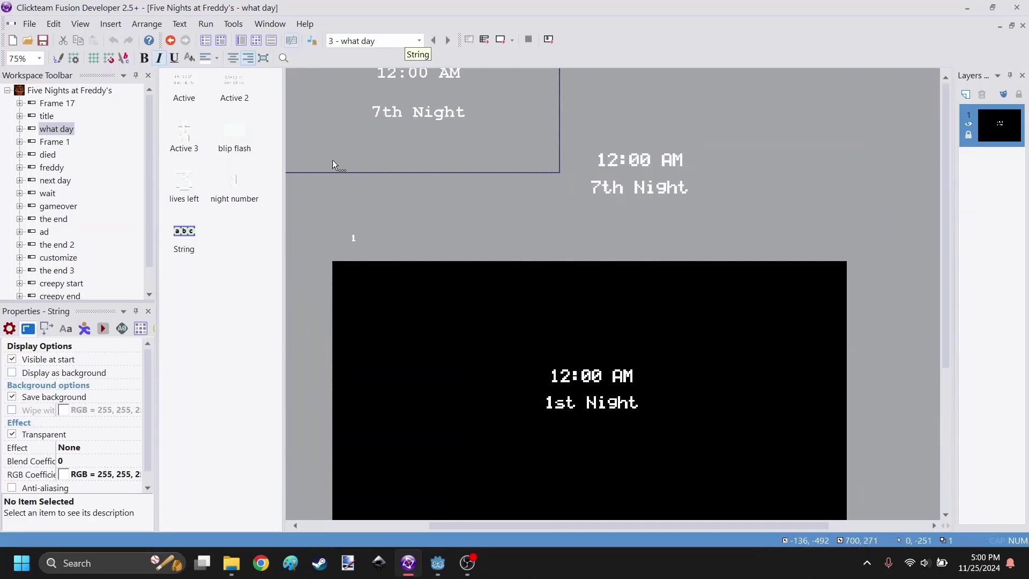
{"action": "left_click", "coordinate": [65, 329]}
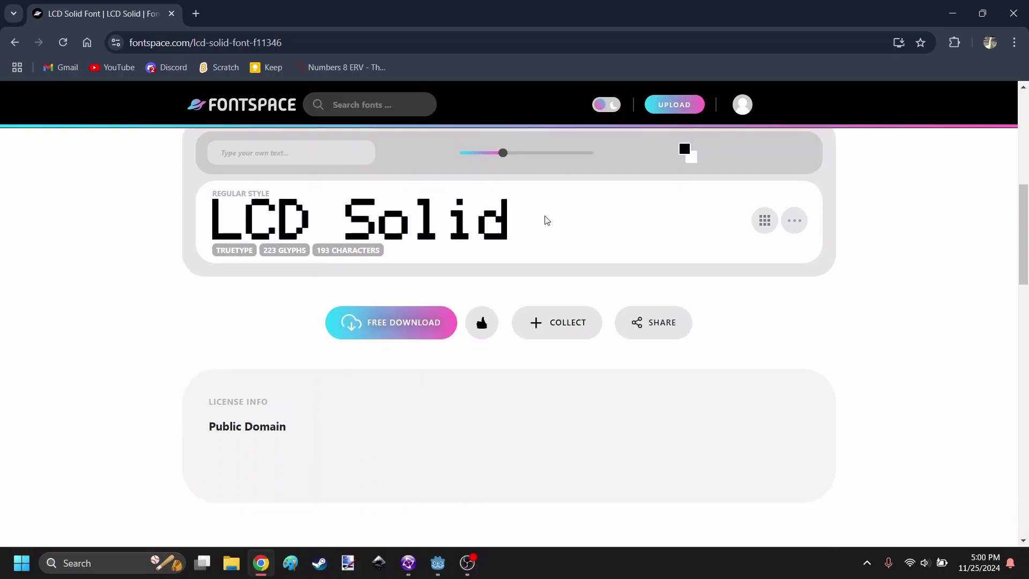
Look through the LCD Solid font page on FontSpace, including its license info and user comments.
{"action": "scroll", "coordinate": [540, 223], "scroll_direction": "down", "scroll_amount": 15}
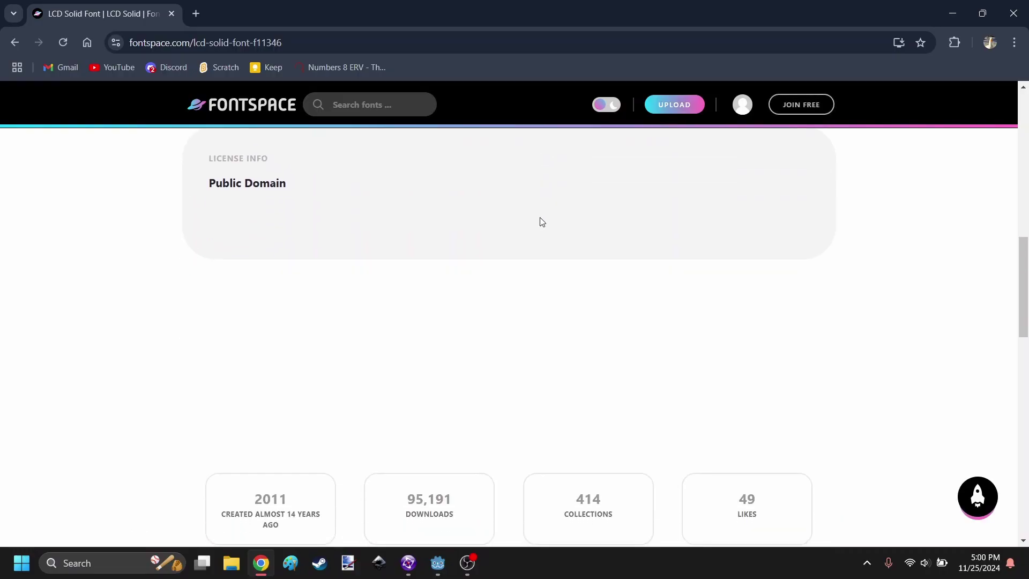
{"action": "scroll", "coordinate": [386, 355], "scroll_direction": "up", "scroll_amount": 2}
{"action": "scroll", "coordinate": [248, 307], "scroll_direction": "down", "scroll_amount": 2}
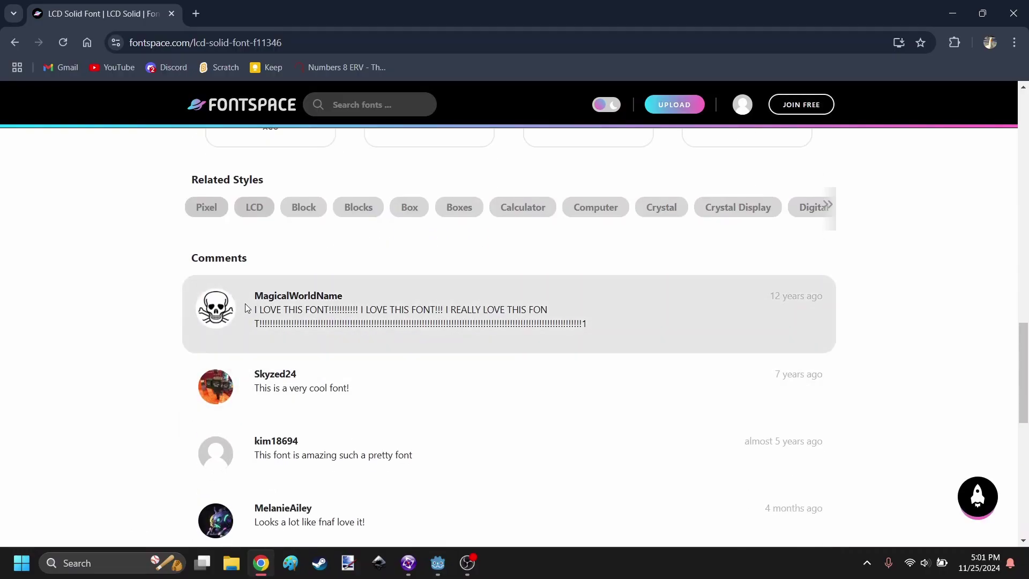
{"action": "left_click_drag", "start_coordinate": [254, 314], "coordinate": [587, 324]}
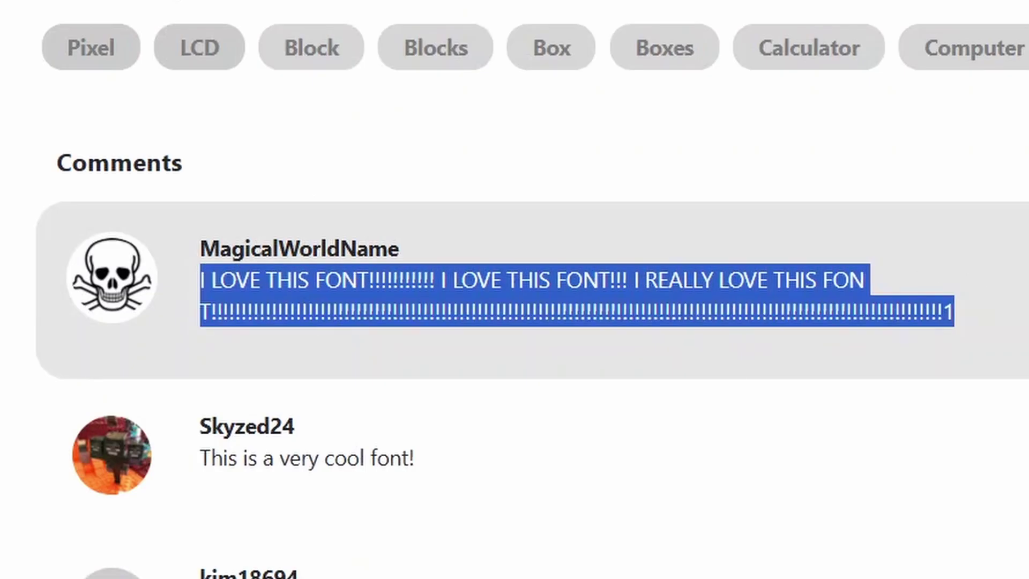
{"action": "left_click", "coordinate": [1019, 343]}
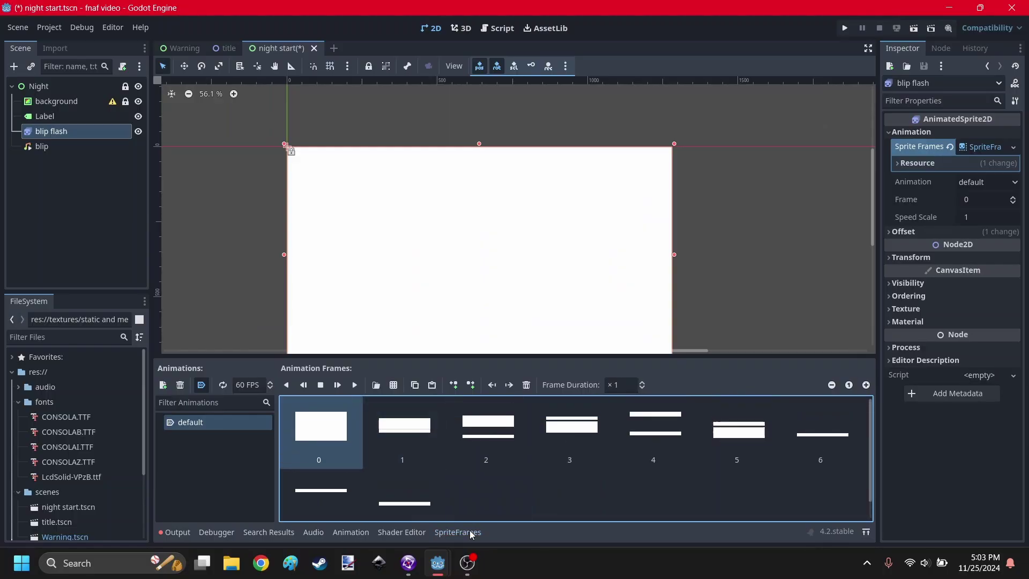
Review the animation_finished connection and the newspaperDone function that loads night start.tscn in menu button.gd.
{"action": "left_click", "coordinate": [419, 173]}
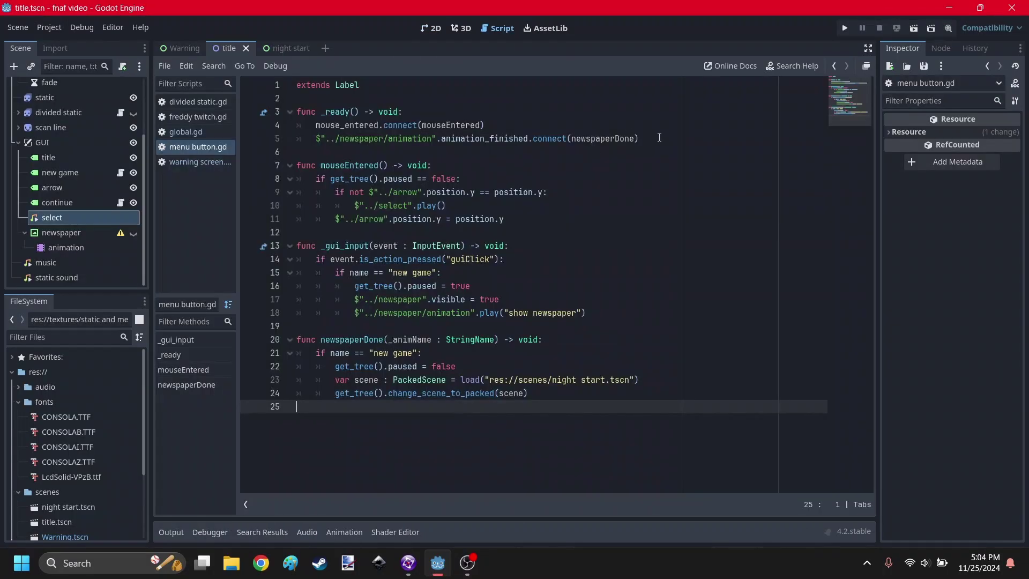
{"action": "left_click_drag", "start_coordinate": [659, 138], "coordinate": [262, 134]}
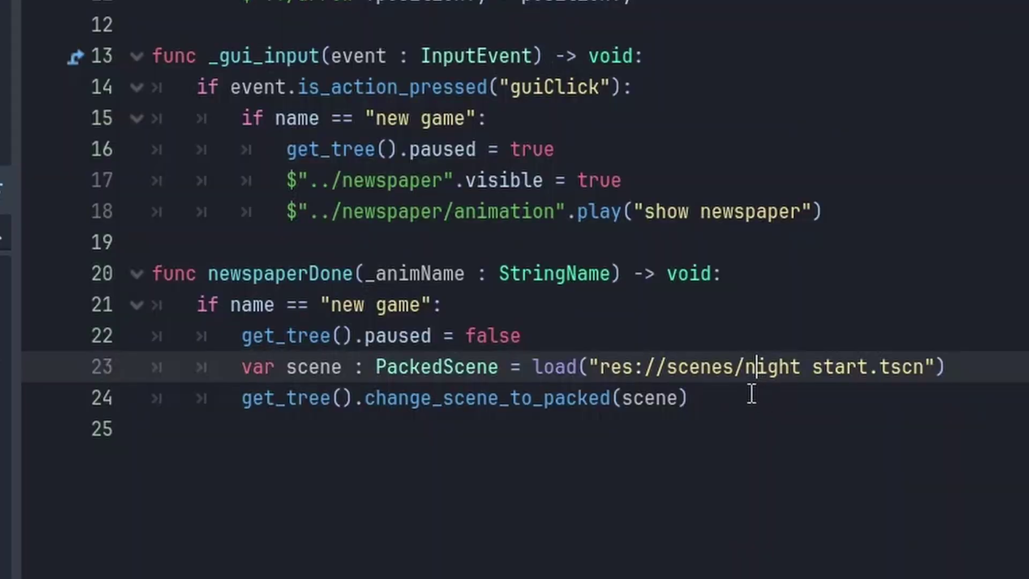
{"action": "left_click_drag", "start_coordinate": [527, 393], "coordinate": [297, 339]}
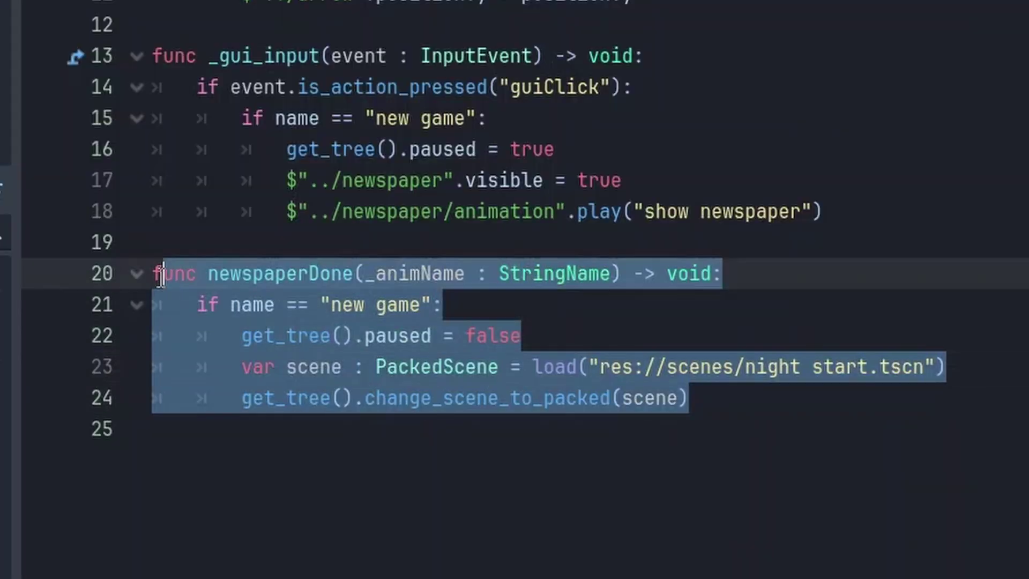
{"action": "left_click", "coordinate": [415, 333]}
{"action": "left_click_drag", "start_coordinate": [690, 397], "coordinate": [241, 398]}
{"action": "left_click", "coordinate": [257, 455]}
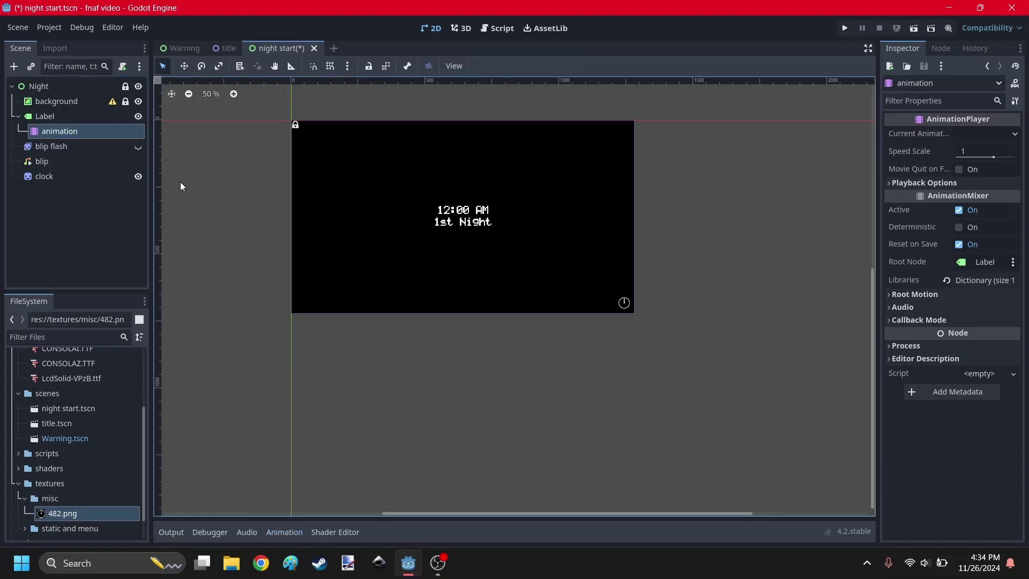
Inspect the clock sprite in the corner of the night start scene up close.
{"action": "scroll", "coordinate": [576, 321], "scroll_direction": "up", "scroll_amount": 10}
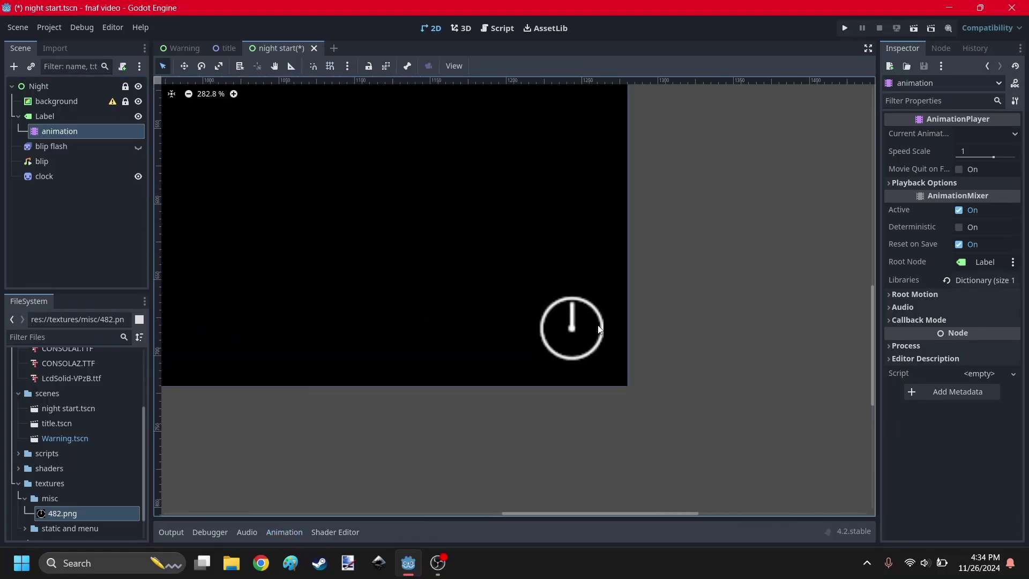
{"action": "scroll", "coordinate": [599, 329], "scroll_direction": "down", "scroll_amount": 4}
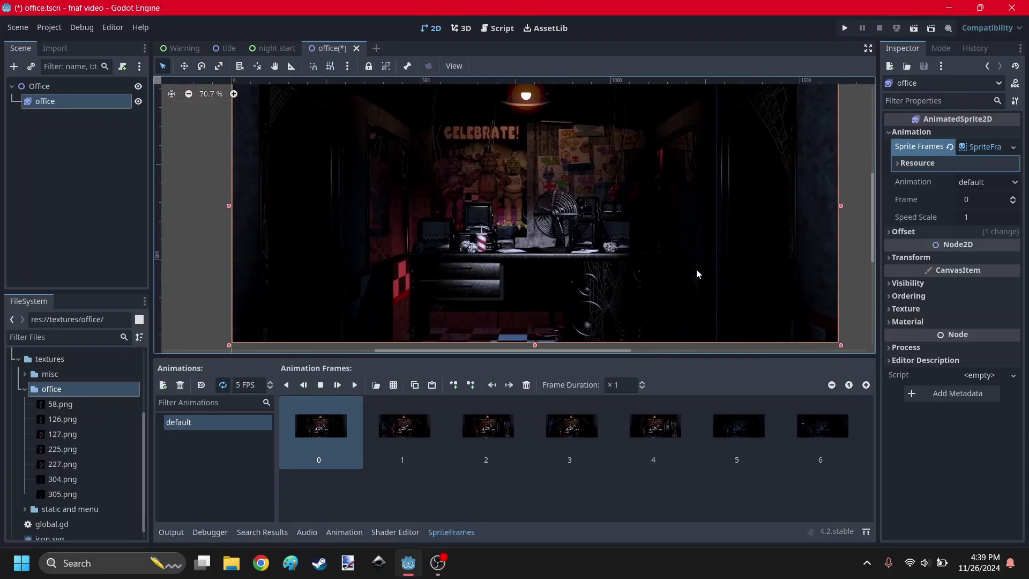
Step the office sprite through its frames and back to 0, and inspect the desk and fan area up close.
{"action": "double_click", "coordinate": [1011, 198]}
{"action": "double_click", "coordinate": [1010, 198]}
{"action": "double_click", "coordinate": [1012, 198]}
{"action": "left_click", "coordinate": [1012, 204]}
{"action": "double_click", "coordinate": [1013, 205]}
{"action": "double_click", "coordinate": [1012, 205]}
{"action": "left_click_drag", "start_coordinate": [1014, 209], "coordinate": [1013, 212]}
{"action": "scroll", "coordinate": [606, 249], "scroll_direction": "up", "scroll_amount": 7}
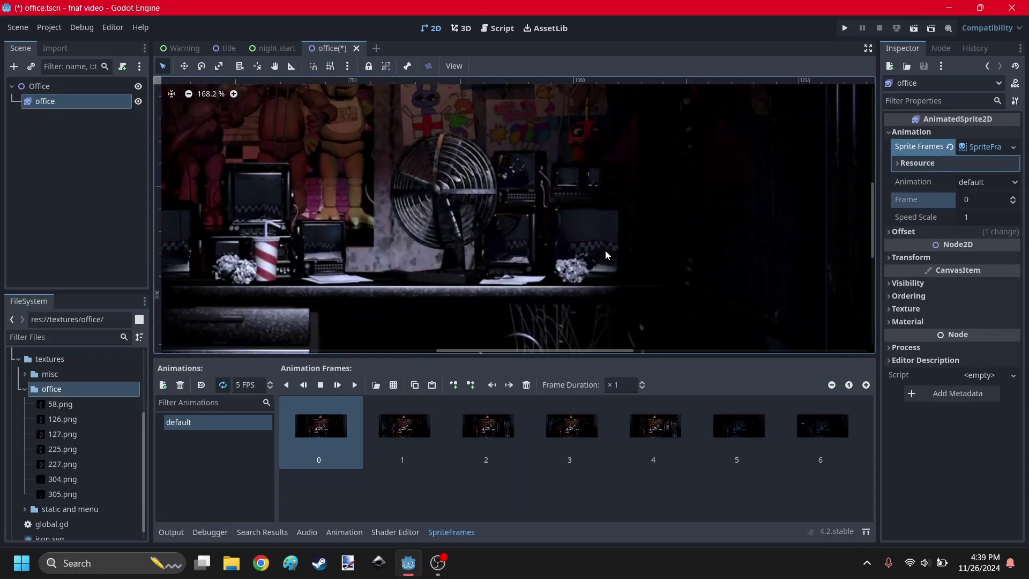
{"action": "scroll", "coordinate": [605, 215], "scroll_direction": "down", "scroll_amount": 5}
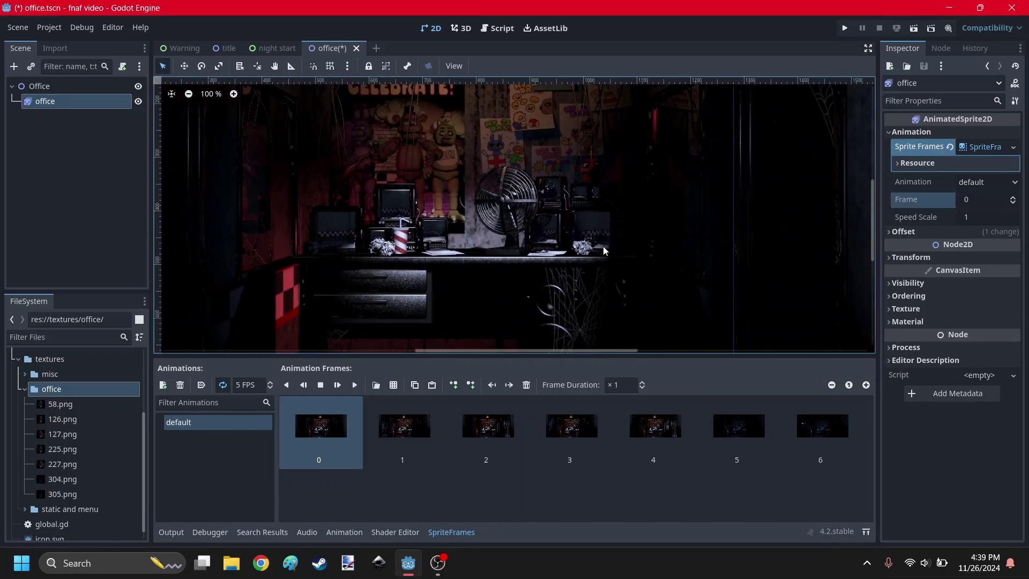
{"action": "scroll", "coordinate": [303, 221], "scroll_direction": "up", "scroll_amount": 4}
{"action": "scroll", "coordinate": [339, 235], "scroll_direction": "down", "scroll_amount": 5}
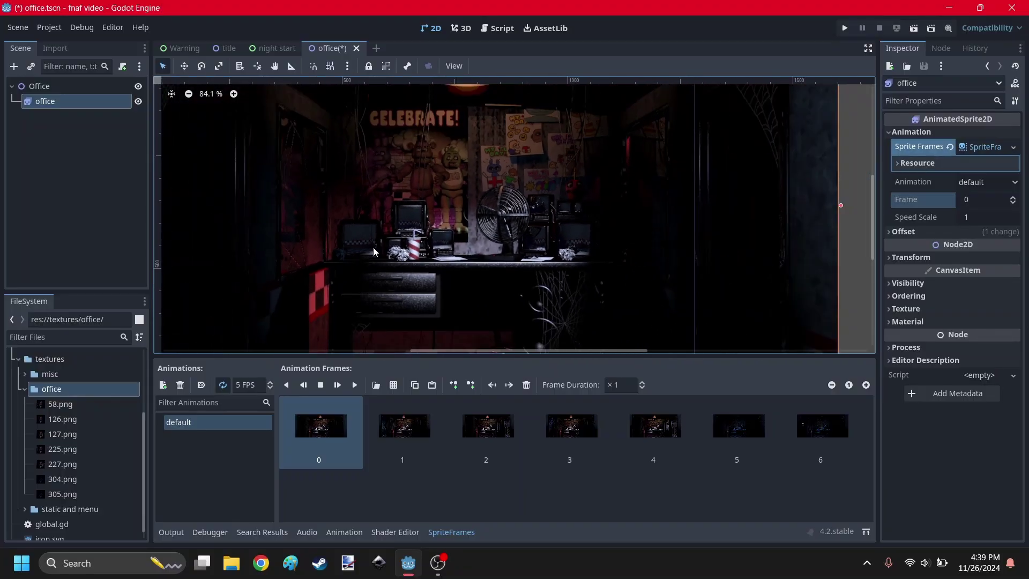
Compare the office sprite's frames again by advancing the frame value and returning it to 0.
{"action": "left_click", "coordinate": [1012, 196]}
{"action": "left_click", "coordinate": [1012, 196]}
{"action": "left_click", "coordinate": [1013, 196]}
{"action": "left_click", "coordinate": [1013, 196]}
{"action": "left_click", "coordinate": [1012, 205]}
{"action": "left_click", "coordinate": [1013, 205]}
{"action": "left_click", "coordinate": [1012, 205]}
{"action": "left_click", "coordinate": [1012, 206]}
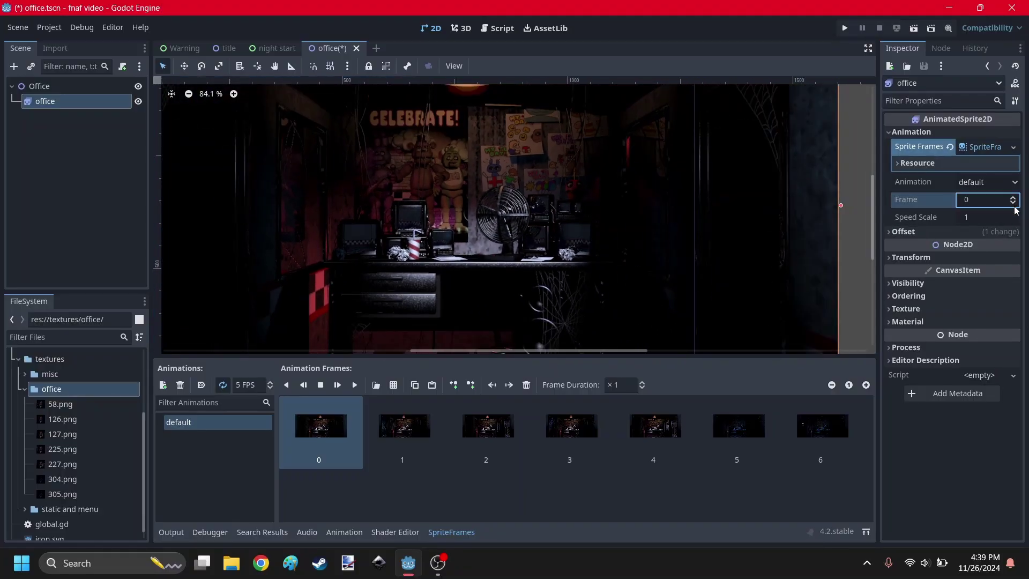
Deselect the office sprite and check the blend_add render mode in add.gdshader.
{"action": "scroll", "coordinate": [495, 161], "scroll_direction": "down", "scroll_amount": 3}
{"action": "left_click", "coordinate": [468, 325]}
{"action": "left_click", "coordinate": [395, 389]}
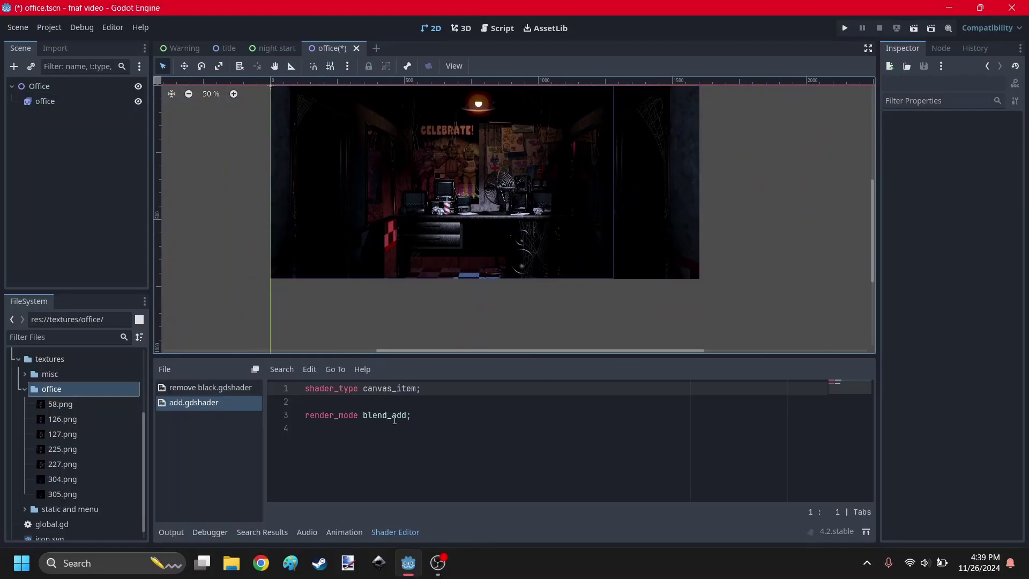
{"action": "left_click", "coordinate": [397, 530]}
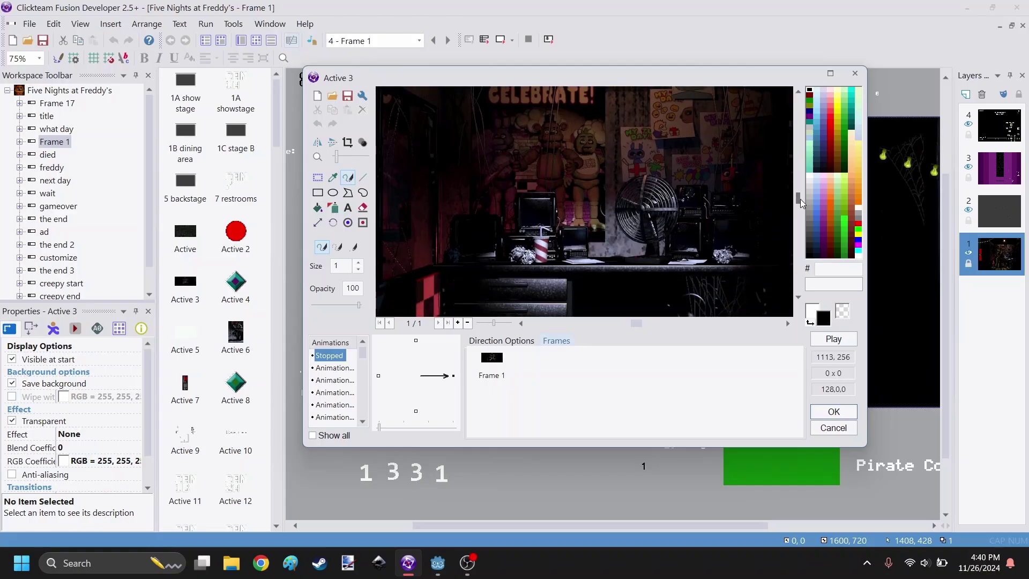
Export the office image of the Active 3 object from Frame 1 in Clickteam Fusion.
{"action": "mouse_move", "coordinate": [799, 199]}
{"action": "left_mouse_down"}
{"action": "mouse_move", "coordinate": [800, 213]}
{"action": "mouse_move", "coordinate": [800, 204]}
{"action": "left_mouse_up"}
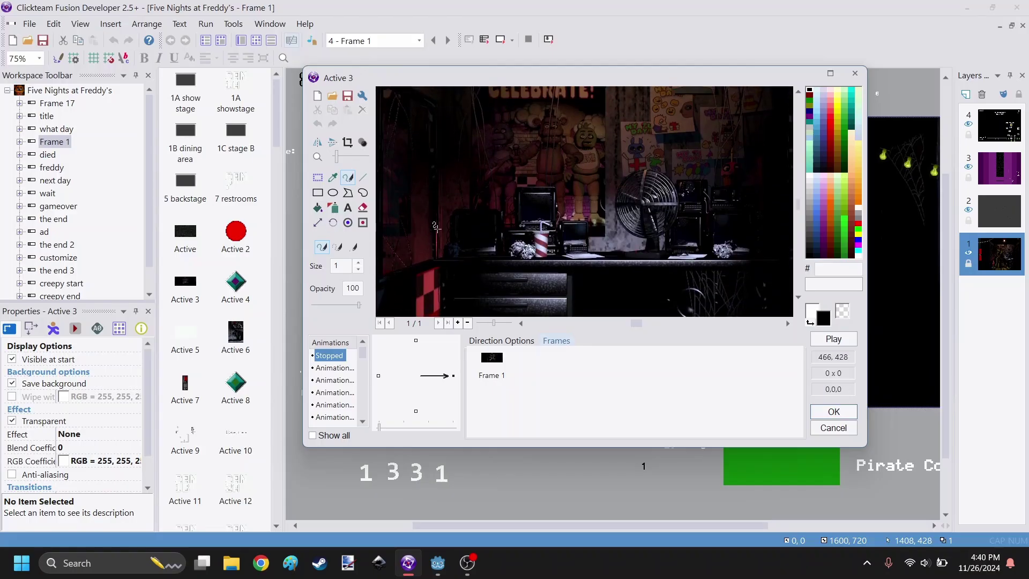
{"action": "left_click", "coordinate": [347, 96]}
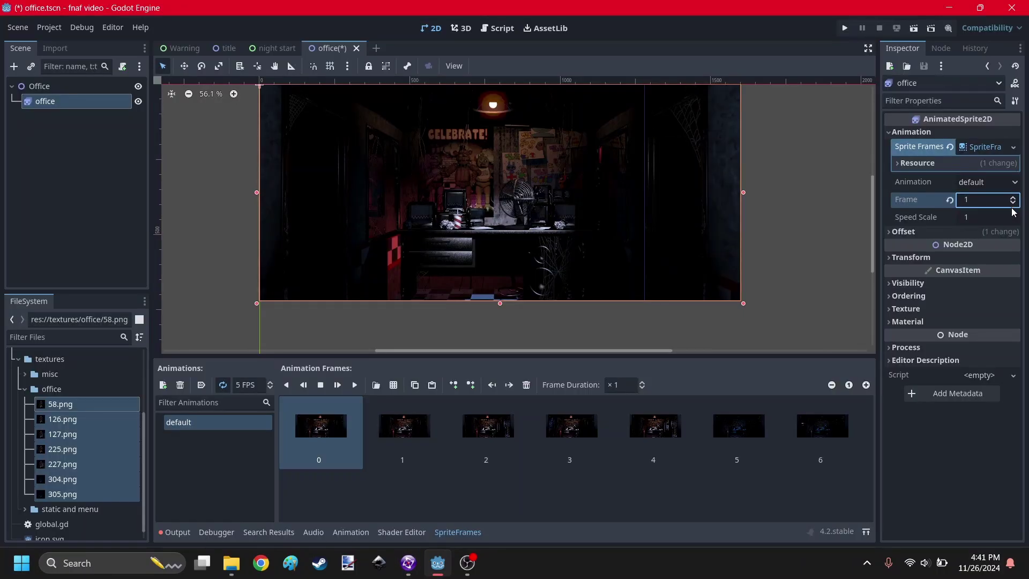
In Godot, step the office sprite's frame value up and back down to check how the office images line up.
{"action": "left_click", "coordinate": [1012, 197]}
{"action": "left_click", "coordinate": [1013, 196]}
{"action": "left_click", "coordinate": [1012, 202]}
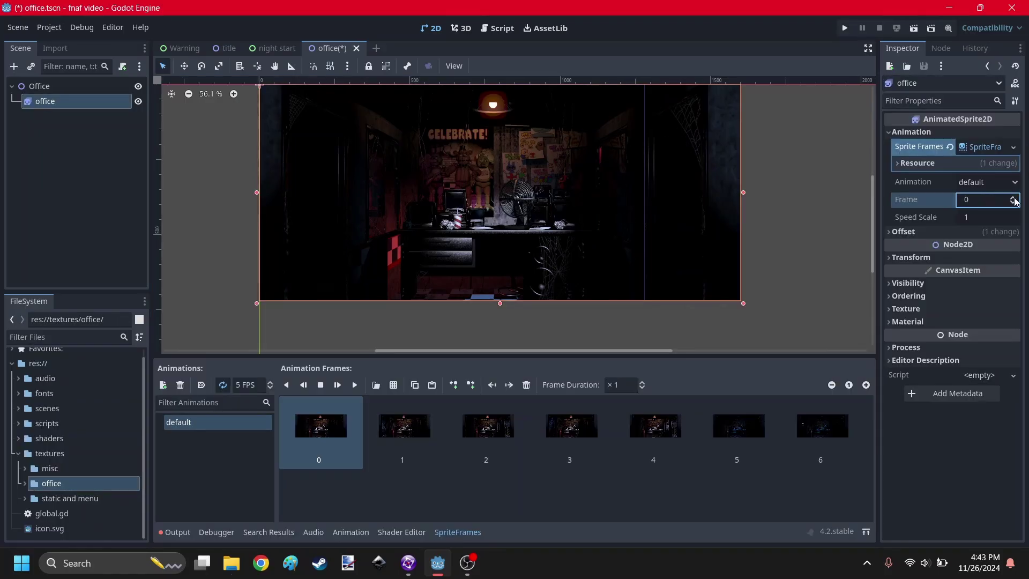
{"action": "left_click", "coordinate": [1013, 200]}
{"action": "left_click", "coordinate": [1013, 199]}
{"action": "left_click", "coordinate": [1013, 199]}
{"action": "left_click", "coordinate": [1013, 199]}
{"action": "left_click", "coordinate": [1013, 200]}
{"action": "left_click", "coordinate": [1013, 202]}
{"action": "left_click", "coordinate": [1013, 203]}
{"action": "left_click", "coordinate": [1013, 203]}
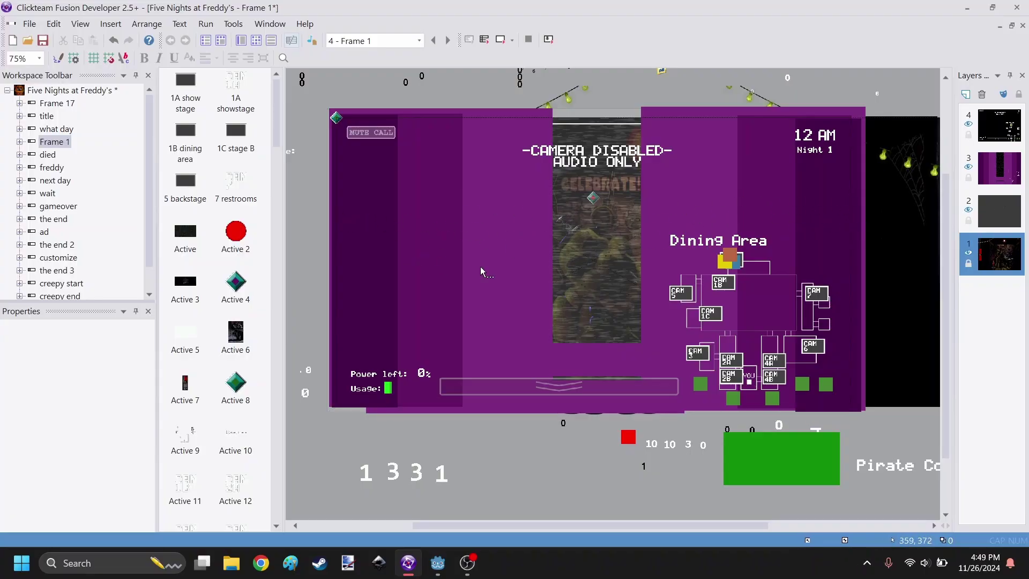
Switch to Godot and run the office scene to check how the pan areas divide the view.
{"action": "left_click", "coordinate": [438, 562]}
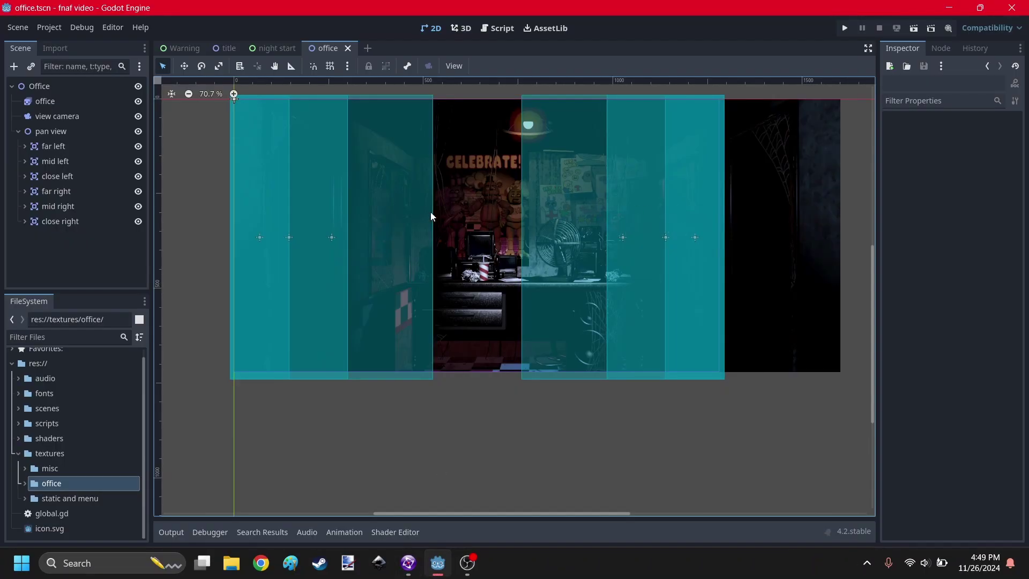
{"action": "left_click", "coordinate": [913, 28]}
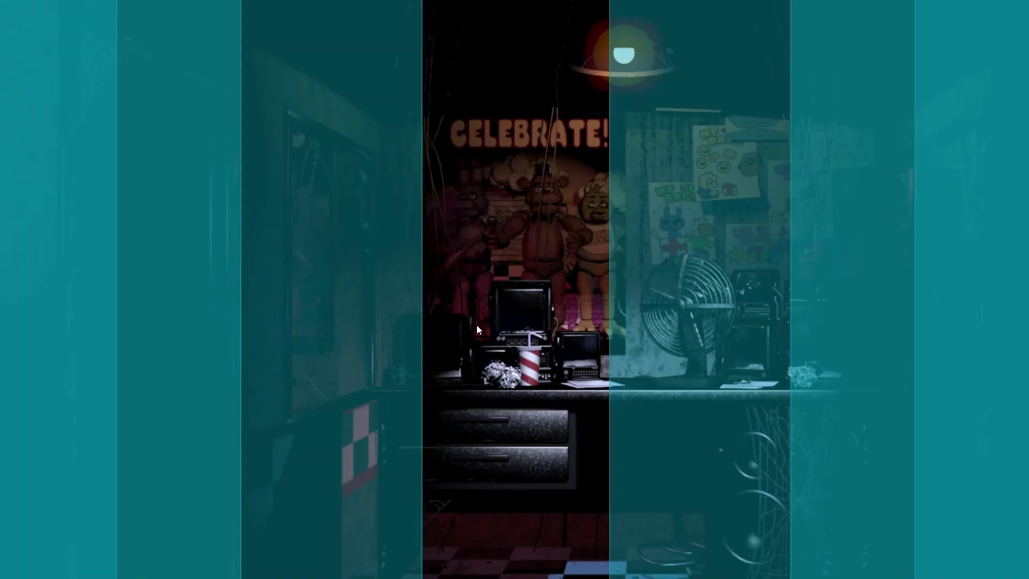
{"action": "key", "text": "alt+F4"}
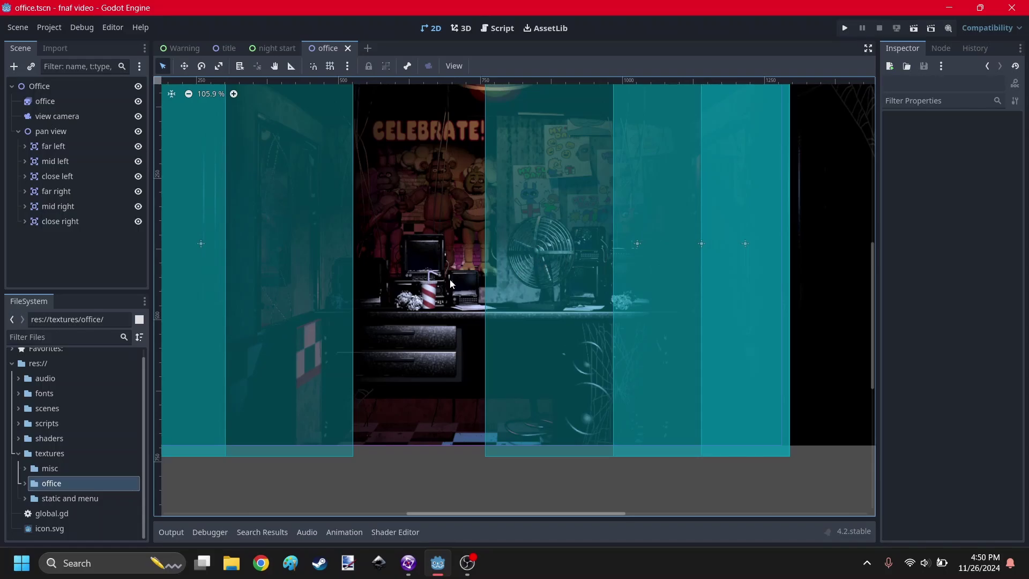
{"action": "scroll", "coordinate": [455, 280], "scroll_direction": "down", "scroll_amount": 4}
{"action": "scroll", "coordinate": [436, 262], "scroll_direction": "up", "scroll_amount": 2}
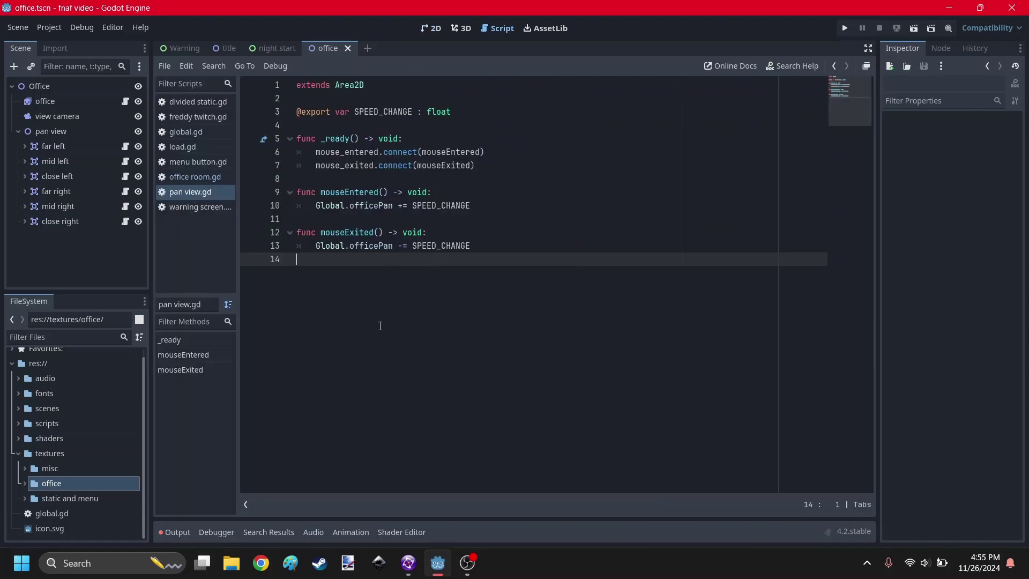
Review the pan view.gd script, the pan areas in the 2D scene, and the _process function in office room.gd.
{"action": "key", "text": "ctrl+a"}
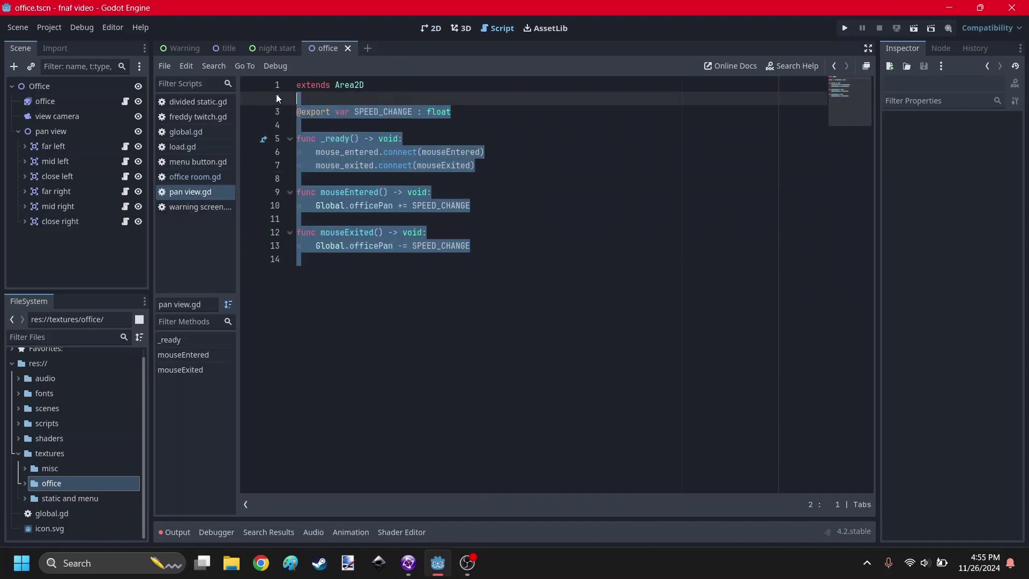
{"action": "left_click", "coordinate": [388, 356]}
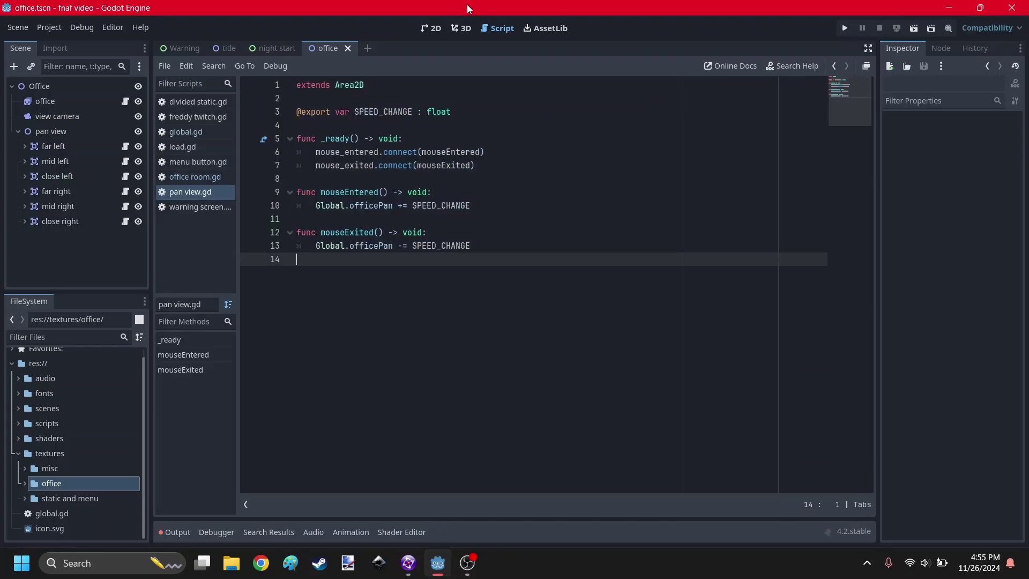
{"action": "key", "text": "ctrl+F1"}
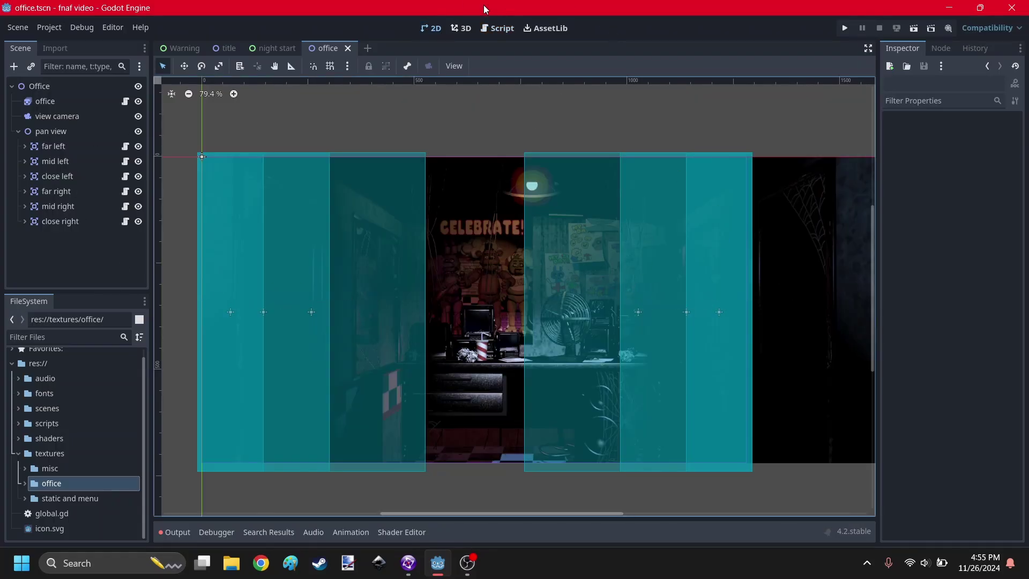
{"action": "left_click", "coordinate": [489, 30]}
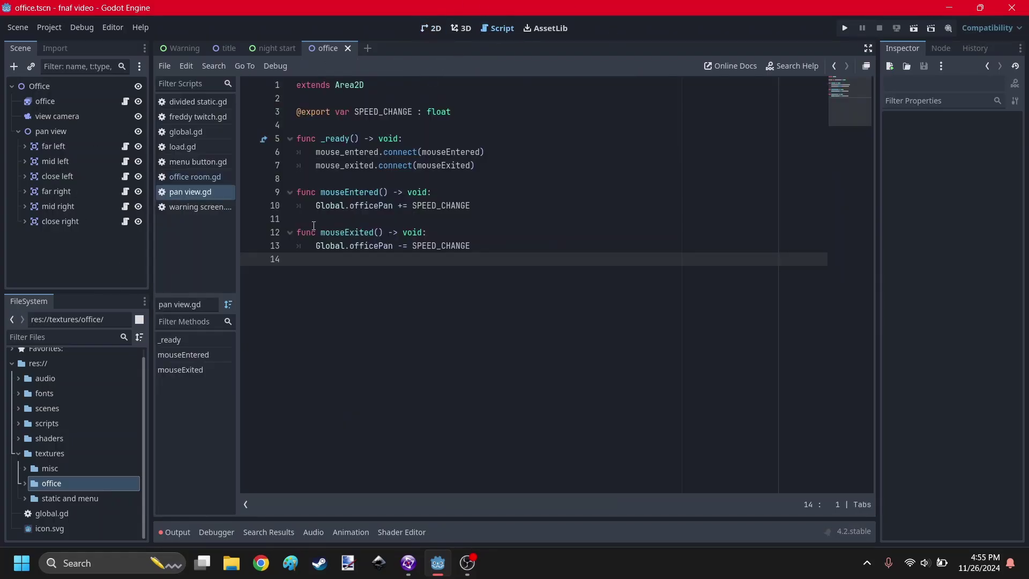
{"action": "left_click", "coordinate": [197, 177]}
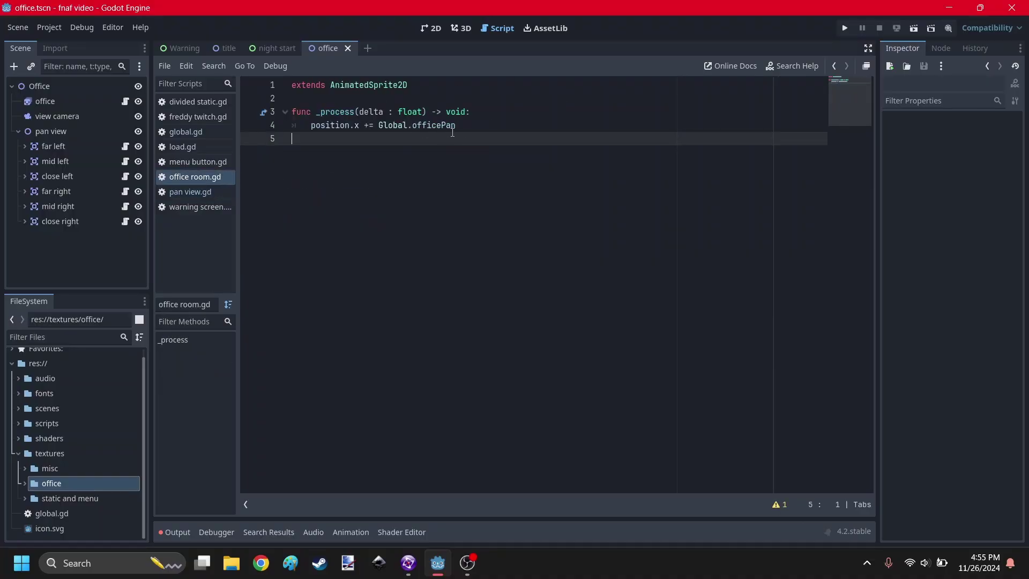
{"action": "left_click_drag", "start_coordinate": [469, 128], "coordinate": [311, 100]}
{"action": "left_click", "coordinate": [329, 163]}
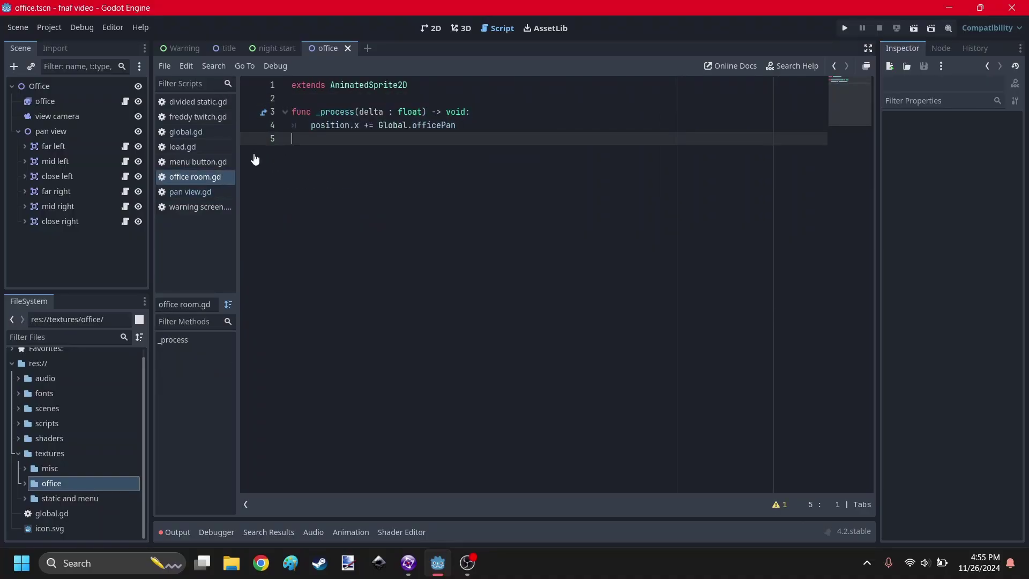
Examine the Global.officePan lines in the mouseEntered and mouseExited functions of pan view.gd.
{"action": "left_click", "coordinate": [200, 192]}
{"action": "left_click_drag", "start_coordinate": [466, 245], "coordinate": [310, 244]}
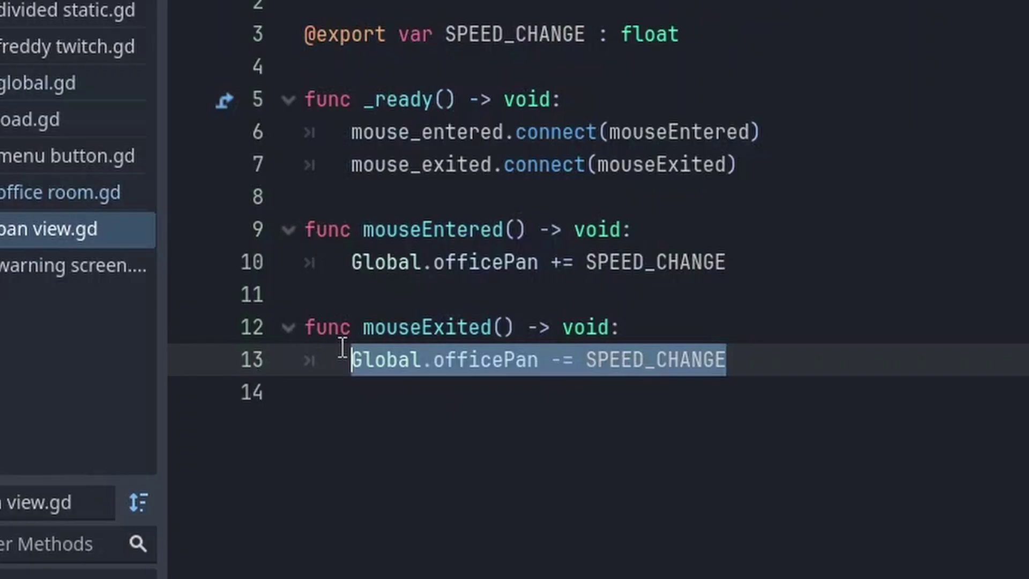
{"action": "left_click", "coordinate": [555, 426]}
{"action": "left_click_drag", "start_coordinate": [774, 263], "coordinate": [362, 255]}
{"action": "left_click", "coordinate": [876, 388]}
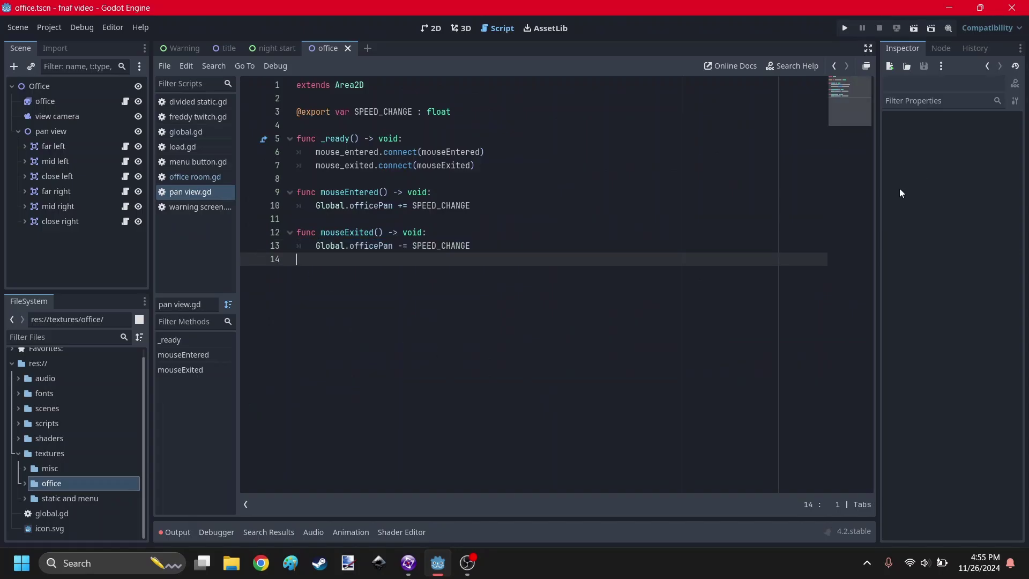
Run the office scene to test the mouse panning, and inspect the office sprite in the 2D view.
{"action": "left_click", "coordinate": [915, 29]}
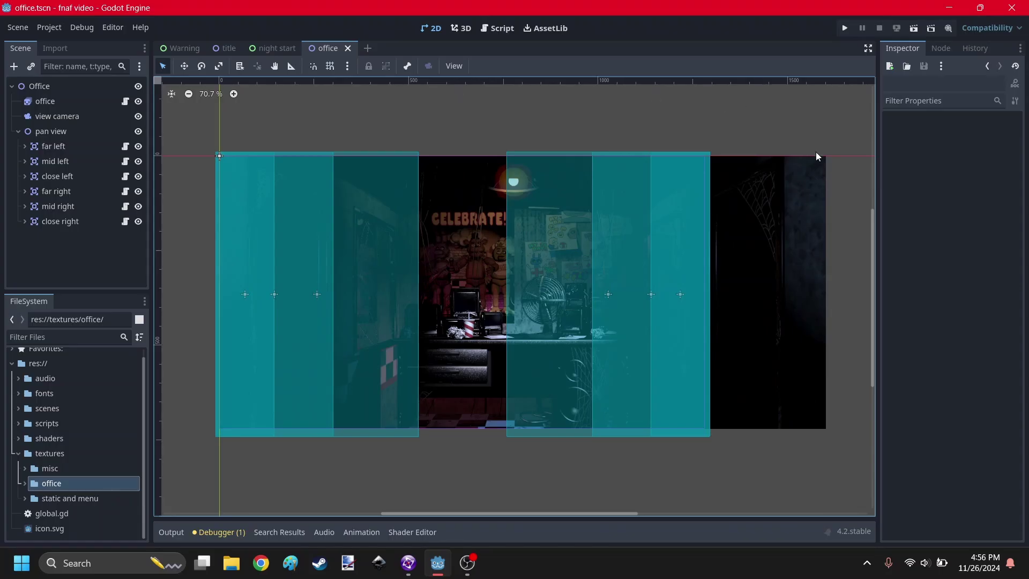
{"action": "left_click", "coordinate": [490, 28]}
{"action": "left_click", "coordinate": [431, 27]}
{"action": "left_click", "coordinate": [467, 261]}
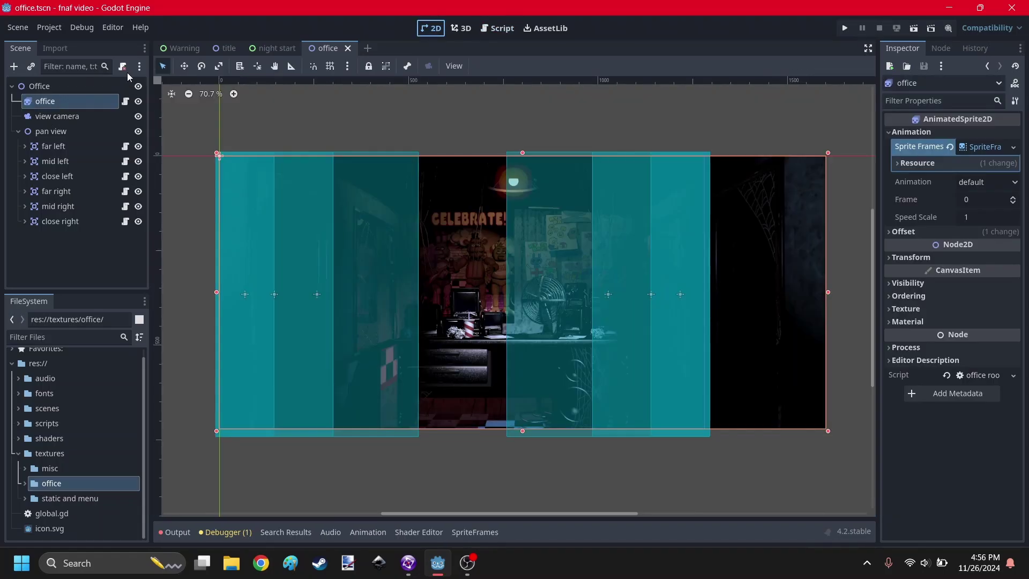
{"action": "left_click", "coordinate": [776, 132]}
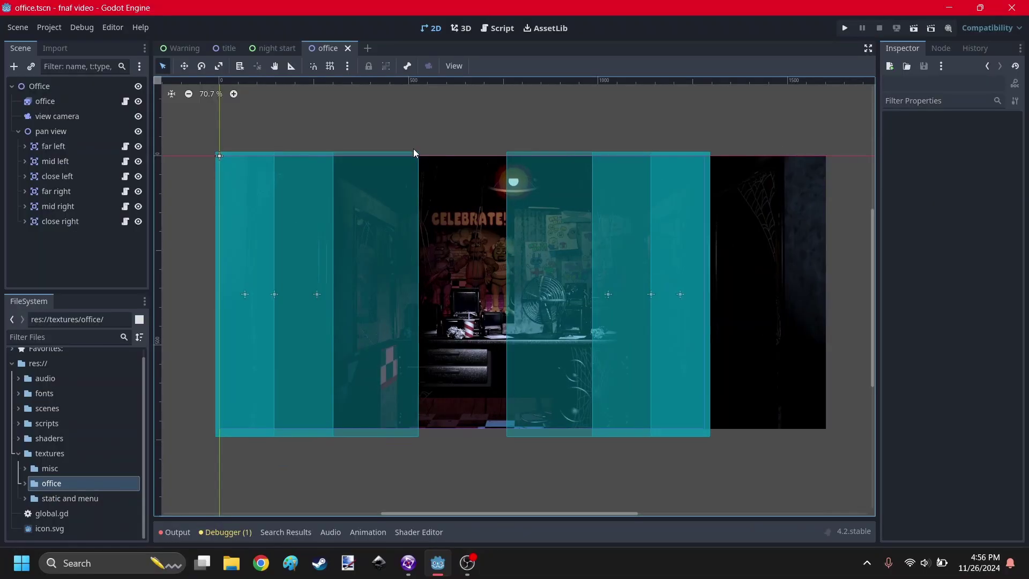
Try shifting the office sprite relative to the pan areas, and undo the move.
{"action": "left_click", "coordinate": [754, 266]}
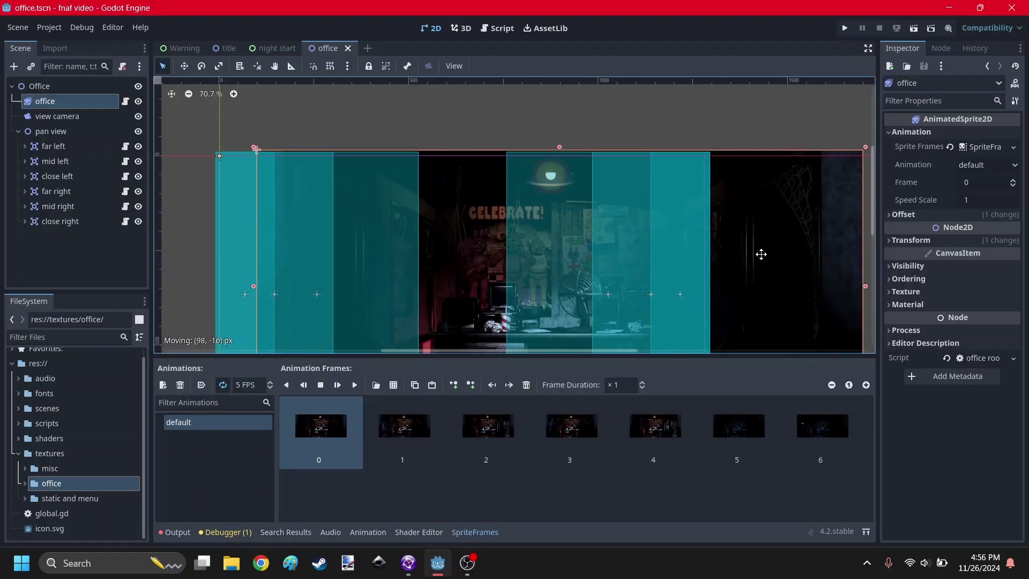
{"action": "key", "text": "ctrl+z"}
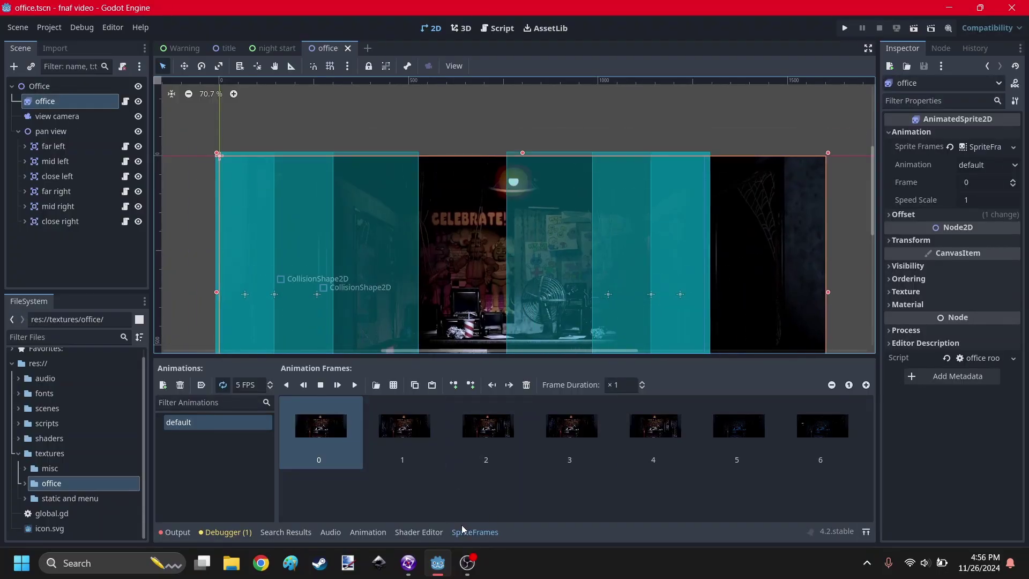
{"action": "left_click", "coordinate": [464, 530]}
Review the offset limits in view camera.gd and the view camera's exported Min X and Max X properties.
{"action": "left_click", "coordinate": [59, 117]}
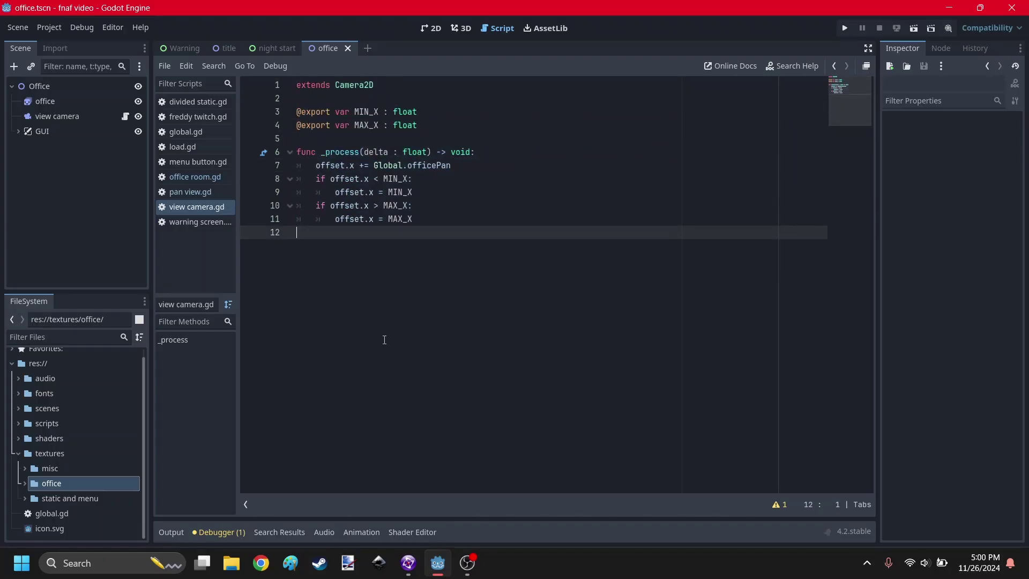
{"action": "left_click", "coordinate": [432, 29]}
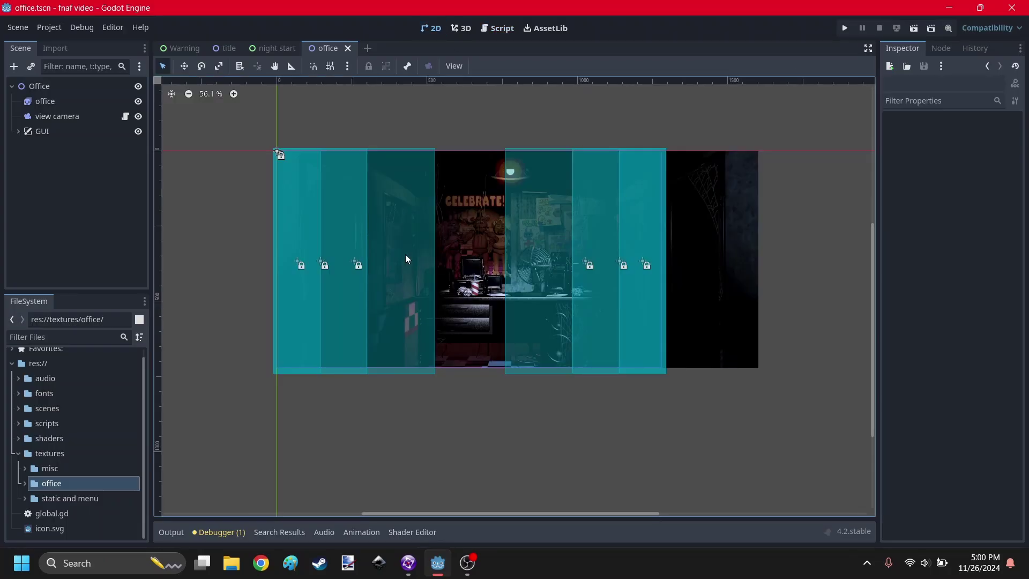
{"action": "left_click", "coordinate": [45, 101]}
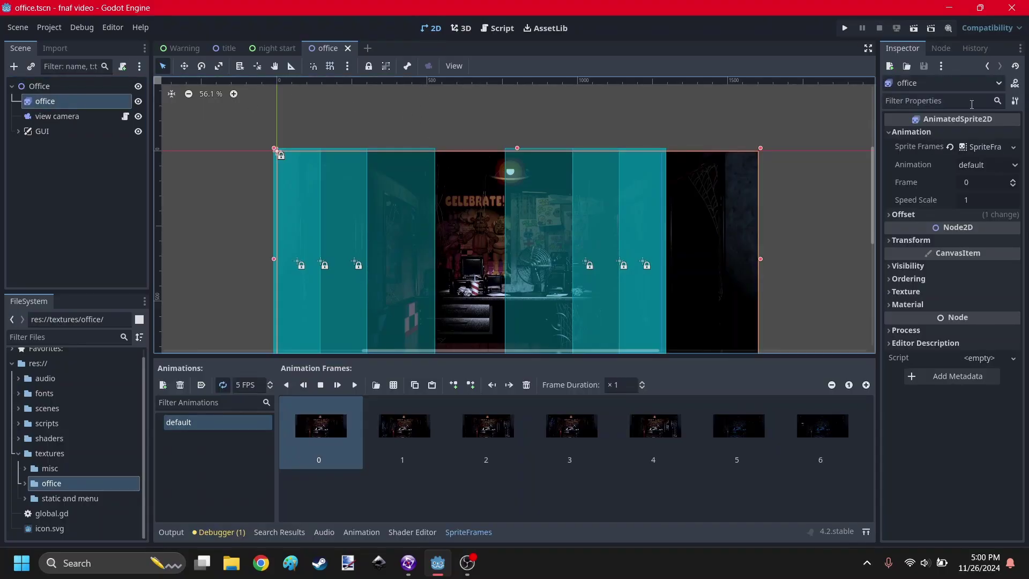
{"action": "left_click", "coordinate": [43, 119]}
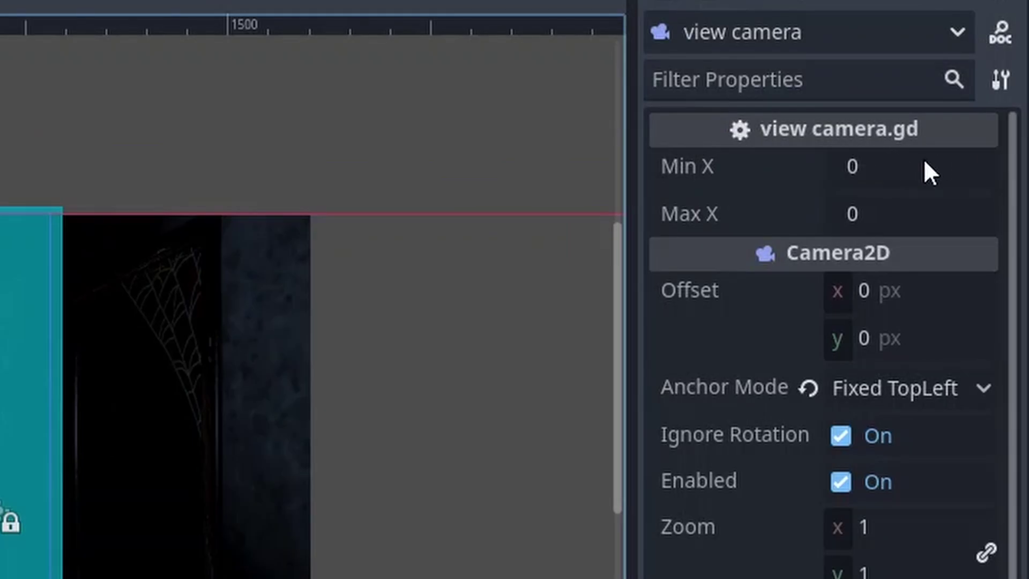
{"action": "left_click", "coordinate": [924, 159]}
{"action": "key", "text": "Tab"}
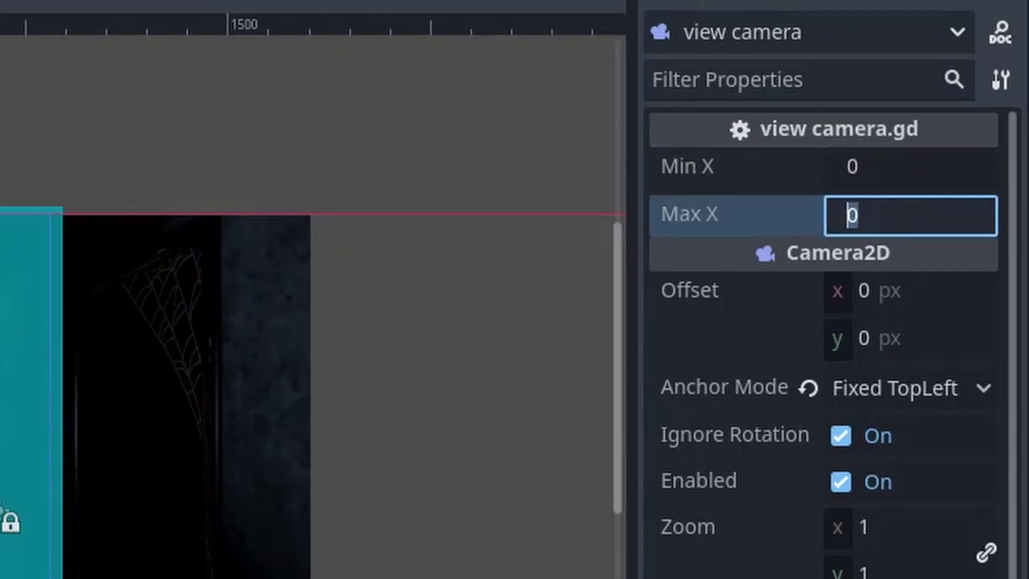
{"action": "left_click", "coordinate": [89, 528]}
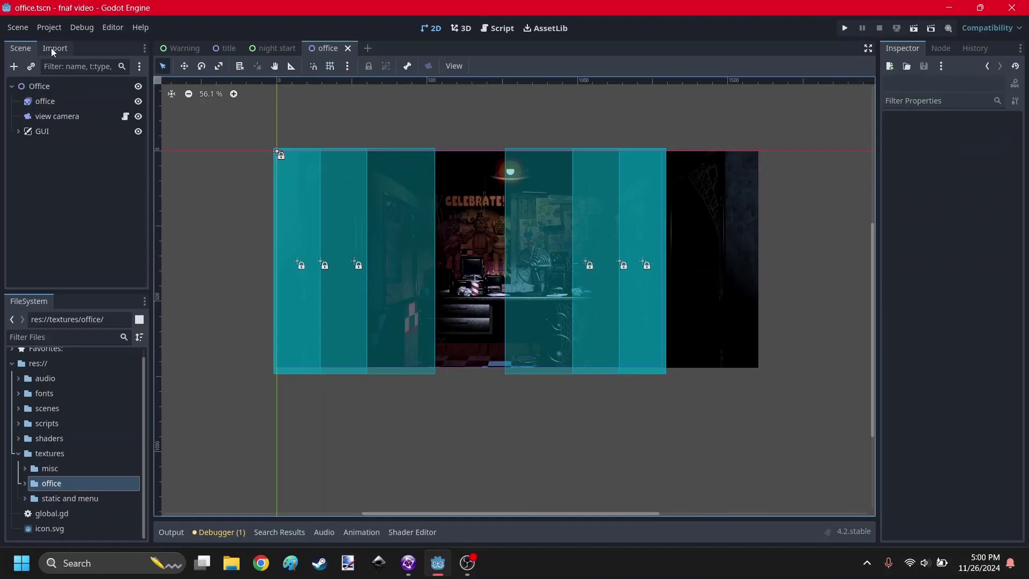
Check the viewport width in the project's window settings.
{"action": "left_click", "coordinate": [49, 27]}
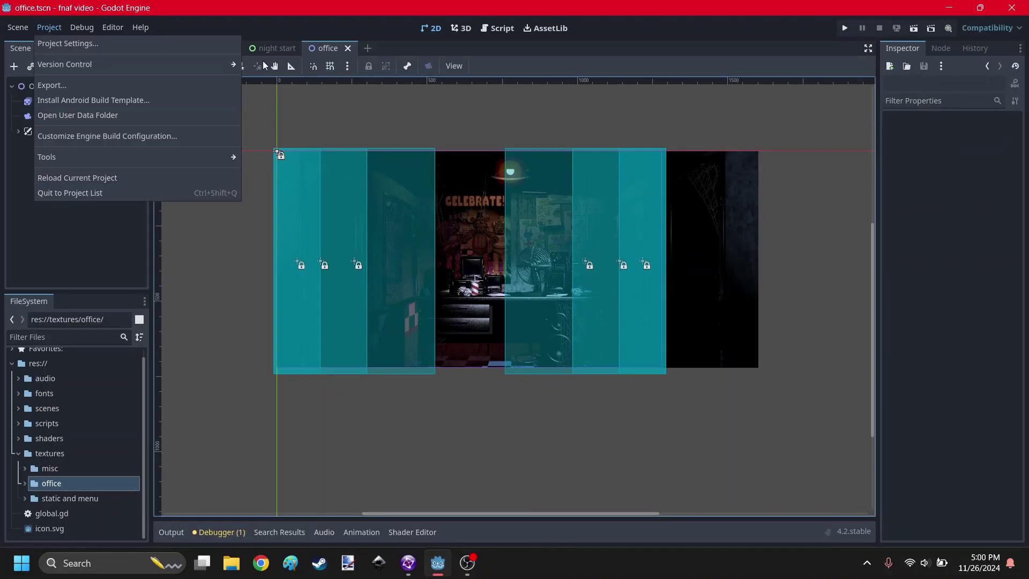
{"action": "left_click", "coordinate": [145, 44]}
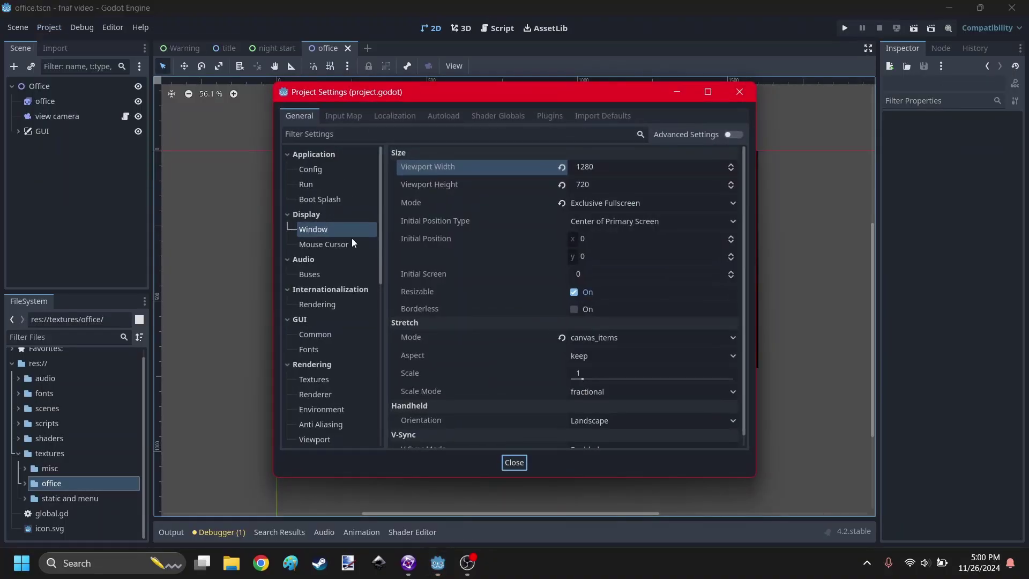
{"action": "left_click", "coordinate": [611, 161]}
{"action": "left_click", "coordinate": [741, 92]}
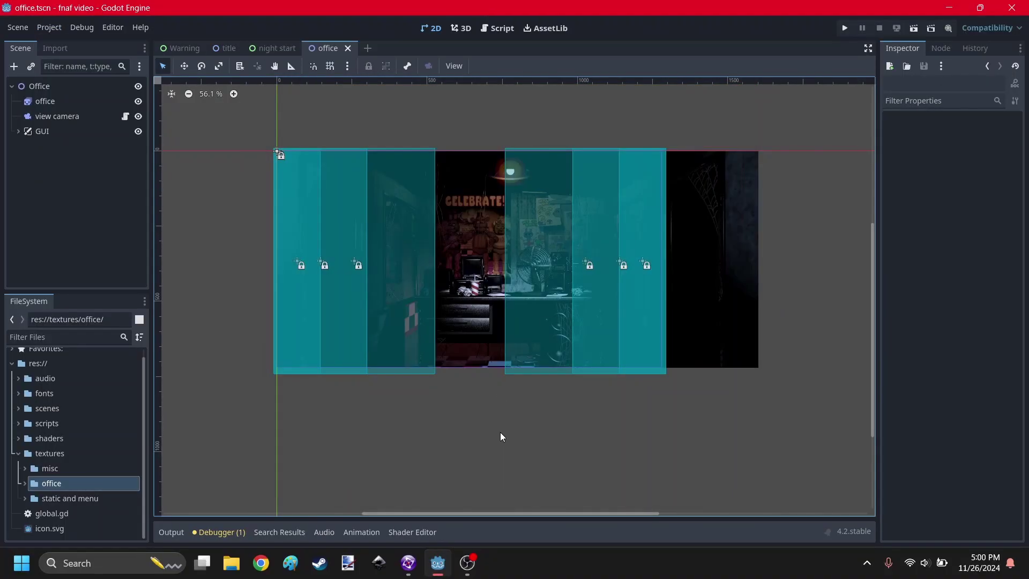
Calculate 1280/4 in Chrome, and return to the office sprite in Godot.
{"action": "left_click", "coordinate": [261, 563]}
{"action": "type", "text": "1280/"}
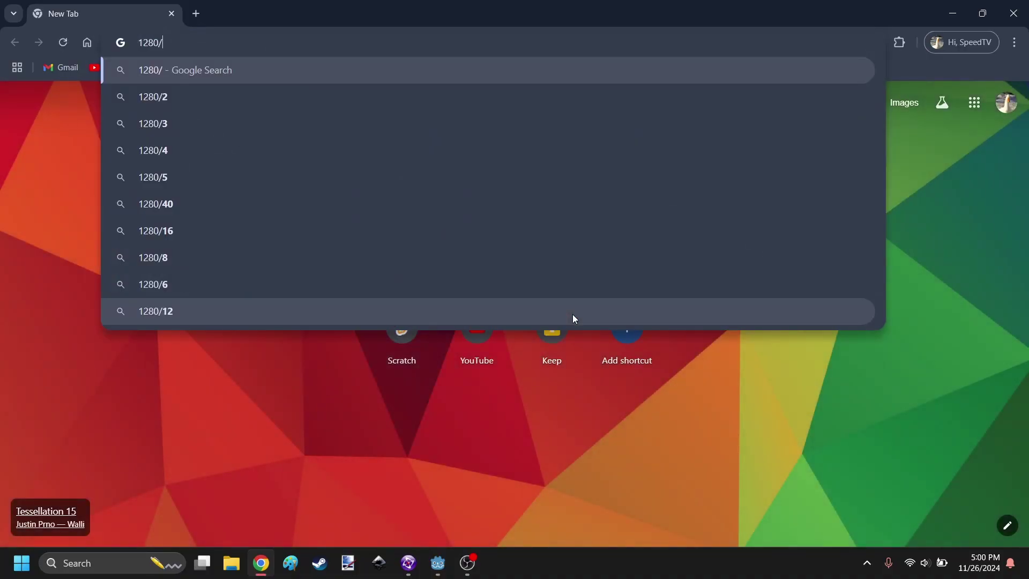
{"action": "type", "text": "4"}
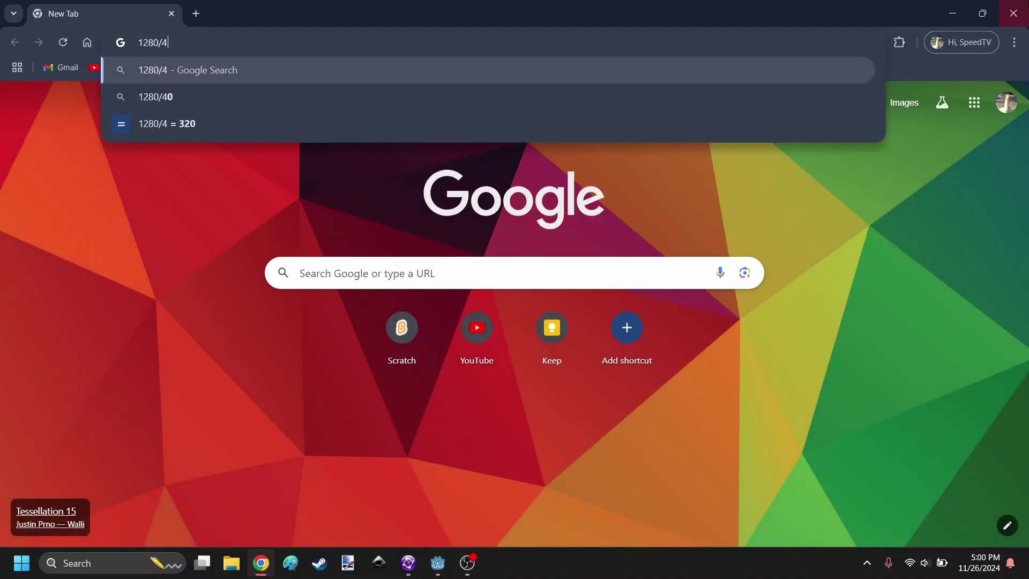
{"action": "left_click", "coordinate": [1014, 12]}
{"action": "left_click", "coordinate": [50, 105]}
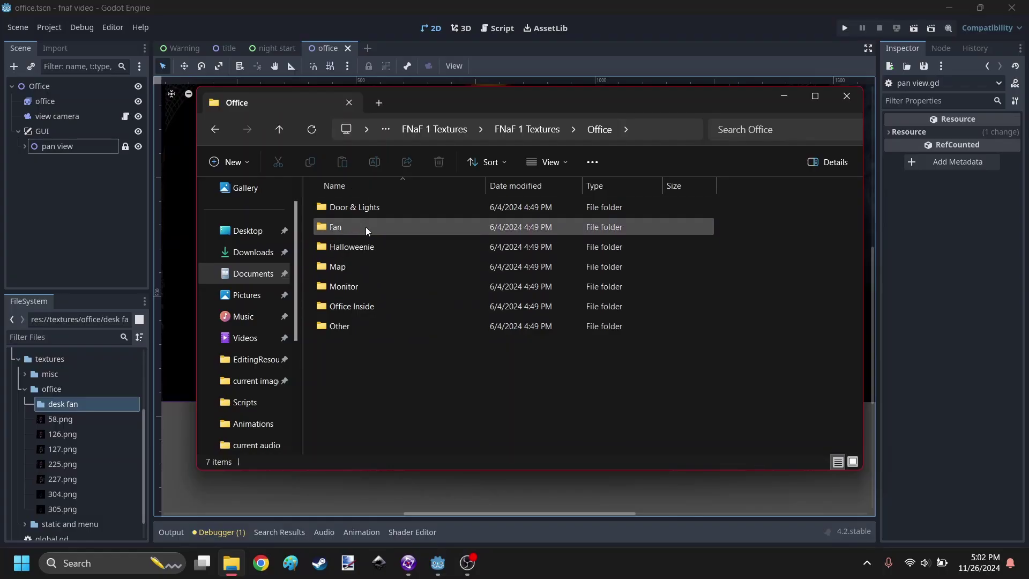
Open the Fan texture folder and check the frames of the Active 6 fan object in Clickteam Fusion.
{"action": "double_click", "coordinate": [367, 231]}
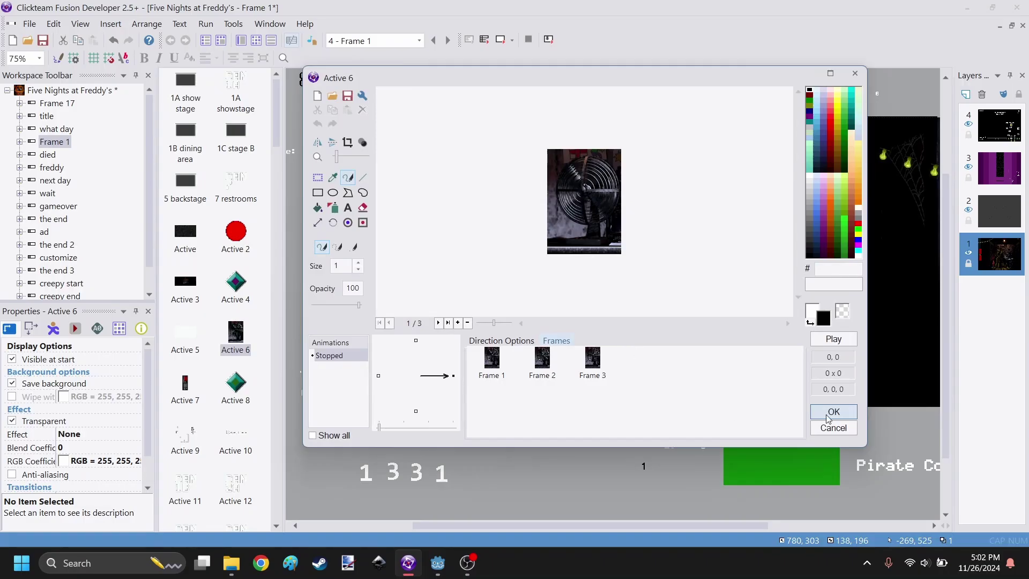
{"action": "left_click", "coordinate": [832, 412]}
{"action": "left_click", "coordinate": [415, 563]}
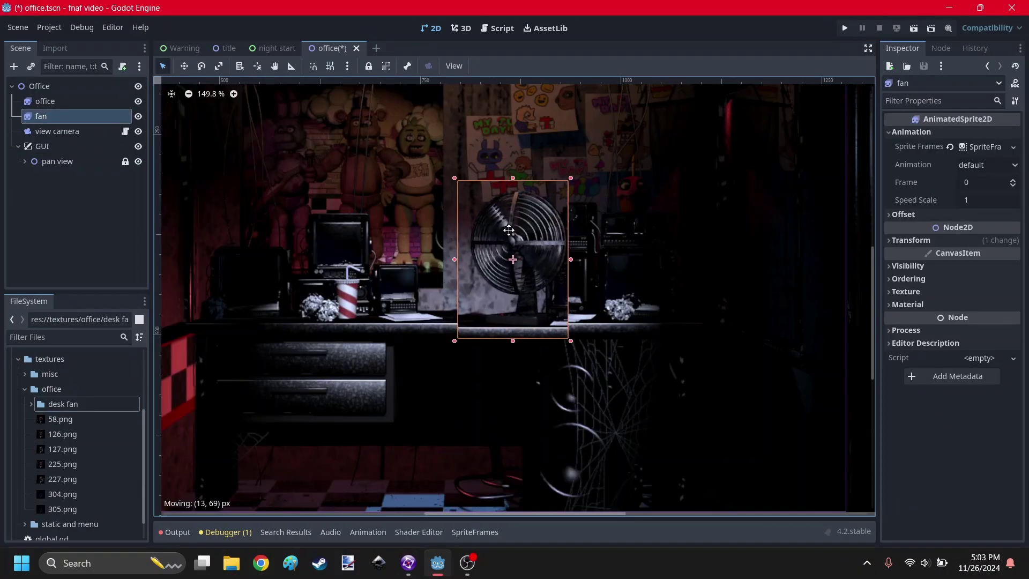
Move the fan sprite over the office desk, and look over Frame 1 in Clickteam Fusion to check the fan's placement.
{"action": "left_click_drag", "start_coordinate": [512, 225], "coordinate": [505, 241]}
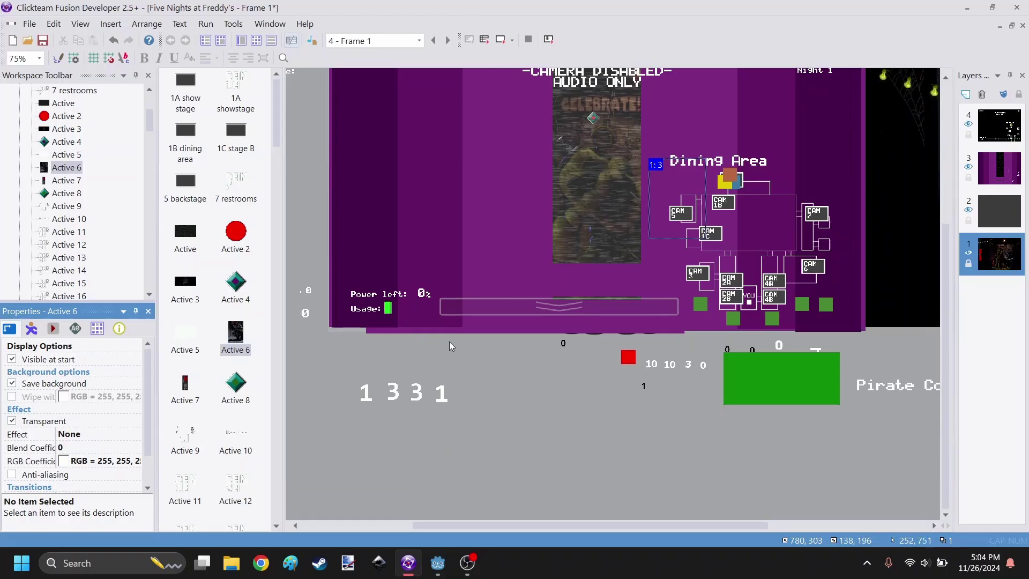
{"action": "scroll", "coordinate": [450, 342], "scroll_direction": "up", "scroll_amount": 3}
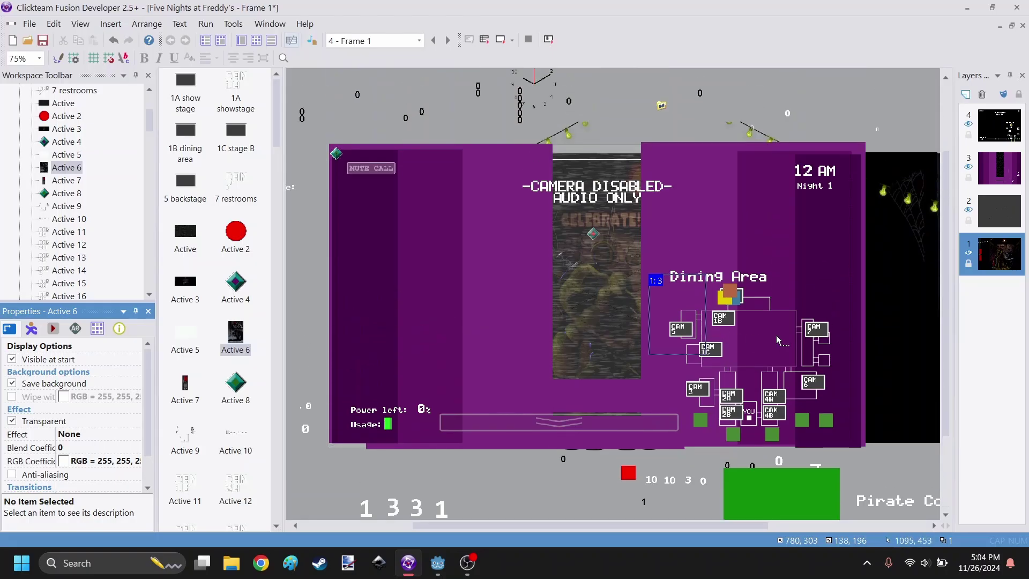
{"action": "scroll", "coordinate": [802, 313], "scroll_direction": "left", "scroll_amount": 1}
{"action": "left_click_drag", "start_coordinate": [714, 234], "coordinate": [796, 422]}
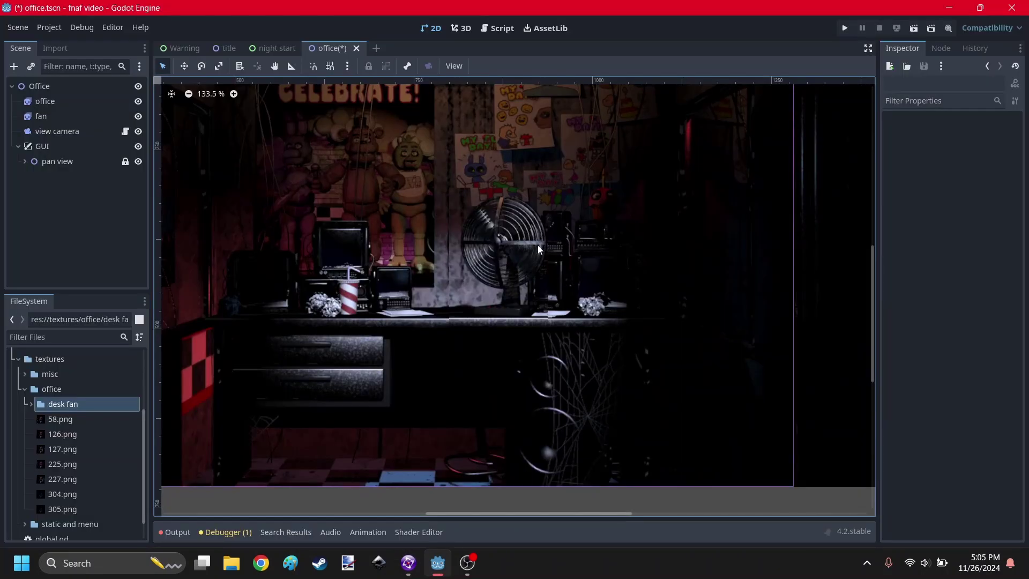
Fine-tune the fan sprite's position in Godot so it lines up with the desk and posters of the office background.
{"action": "mouse_move", "coordinate": [533, 289]}
{"action": "left_mouse_down"}
{"action": "mouse_move", "coordinate": [541, 280]}
{"action": "mouse_move", "coordinate": [540, 295]}
{"action": "left_mouse_up"}
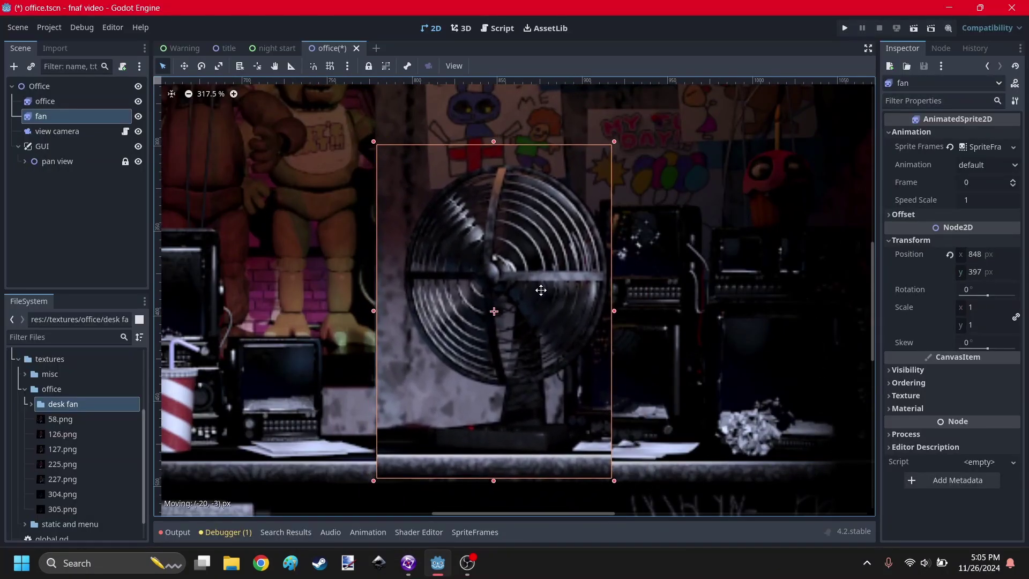
{"action": "left_click", "coordinate": [646, 250]}
{"action": "scroll", "coordinate": [506, 155], "scroll_direction": "up", "scroll_amount": 4}
{"action": "left_click_drag", "start_coordinate": [482, 262], "coordinate": [483, 266]}
{"action": "left_click", "coordinate": [740, 102]}
{"action": "scroll", "coordinate": [552, 300], "scroll_direction": "down", "scroll_amount": 4}
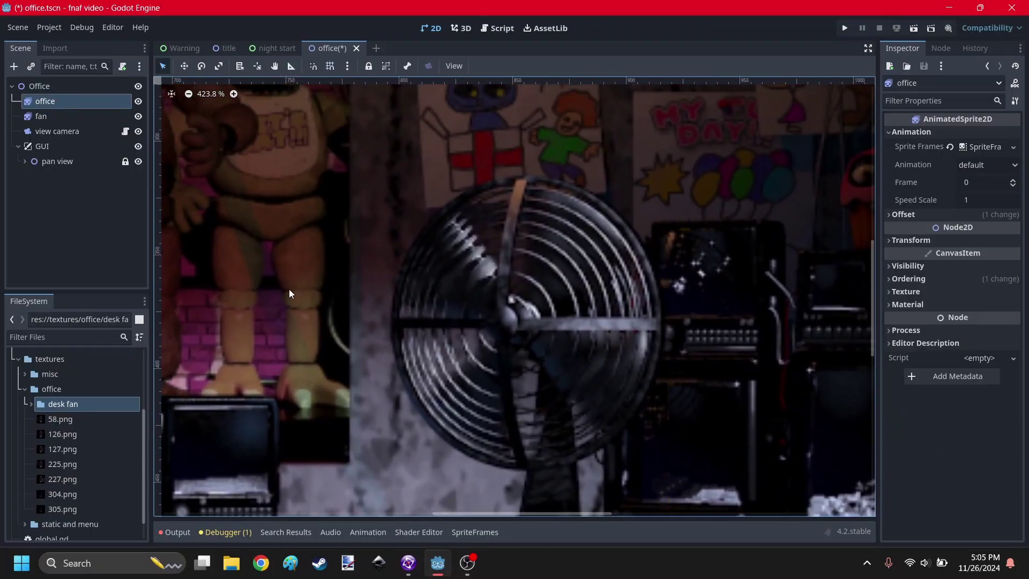
{"action": "middle_click_drag", "start_coordinate": [290, 293], "coordinate": [295, 349]}
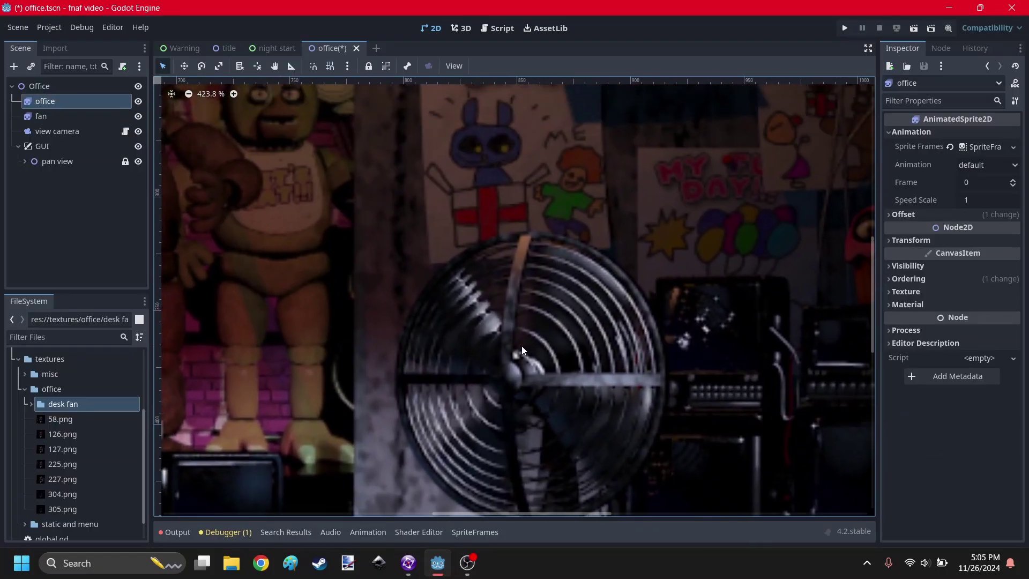
{"action": "left_click", "coordinate": [545, 297]}
{"action": "left_click", "coordinate": [542, 151]}
{"action": "scroll", "coordinate": [543, 152], "scroll_direction": "down", "scroll_amount": 6}
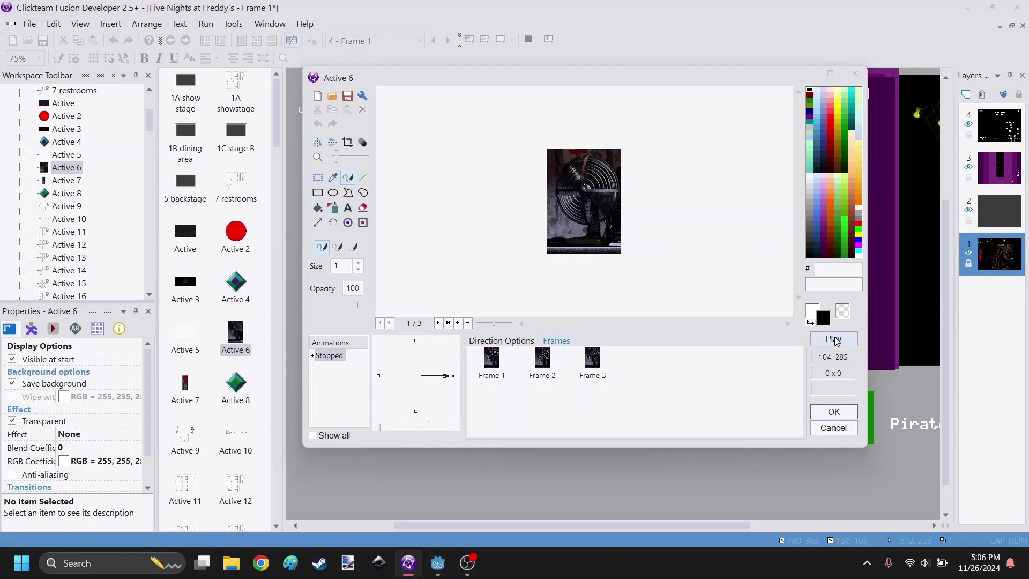
Preview the Active 6 fan animation in Clickteam Fusion.
{"action": "left_click", "coordinate": [833, 338]}
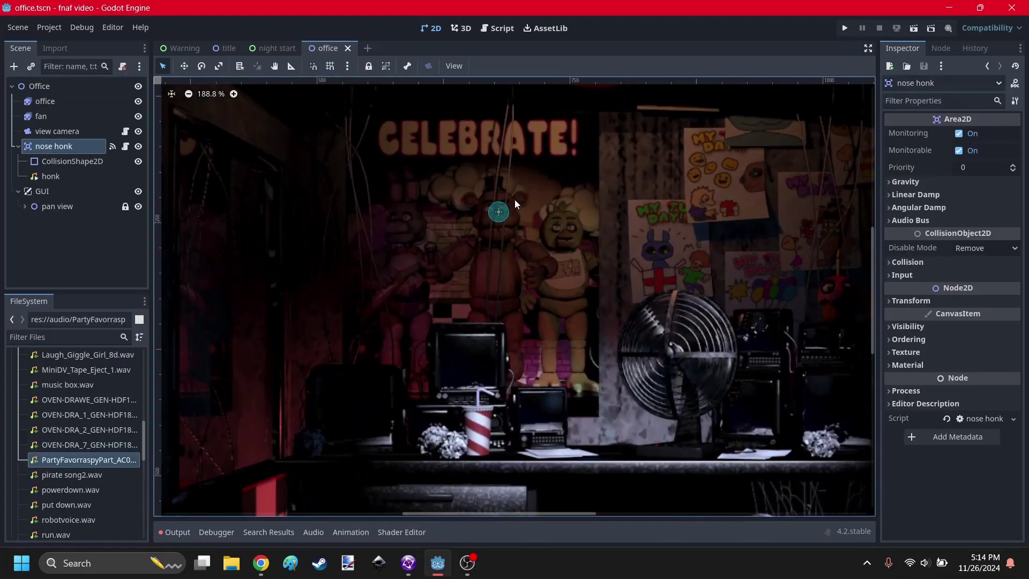
{"action": "scroll", "coordinate": [432, 219], "scroll_direction": "down", "scroll_amount": 1}
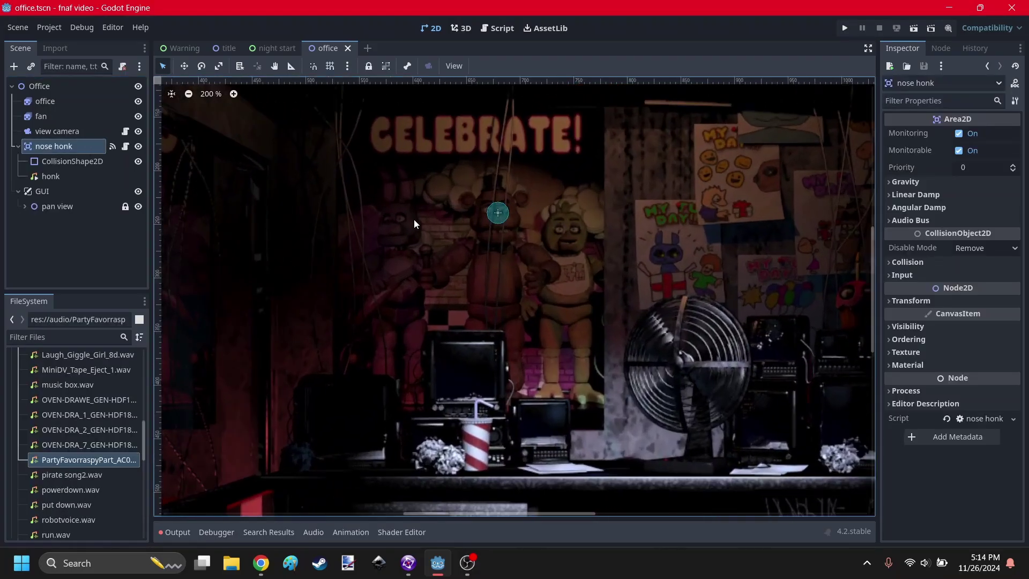
{"action": "scroll", "coordinate": [509, 214], "scroll_direction": "up", "scroll_amount": 3}
{"action": "scroll", "coordinate": [482, 214], "scroll_direction": "down", "scroll_amount": 4}
{"action": "scroll", "coordinate": [482, 213], "scroll_direction": "down", "scroll_amount": 9}
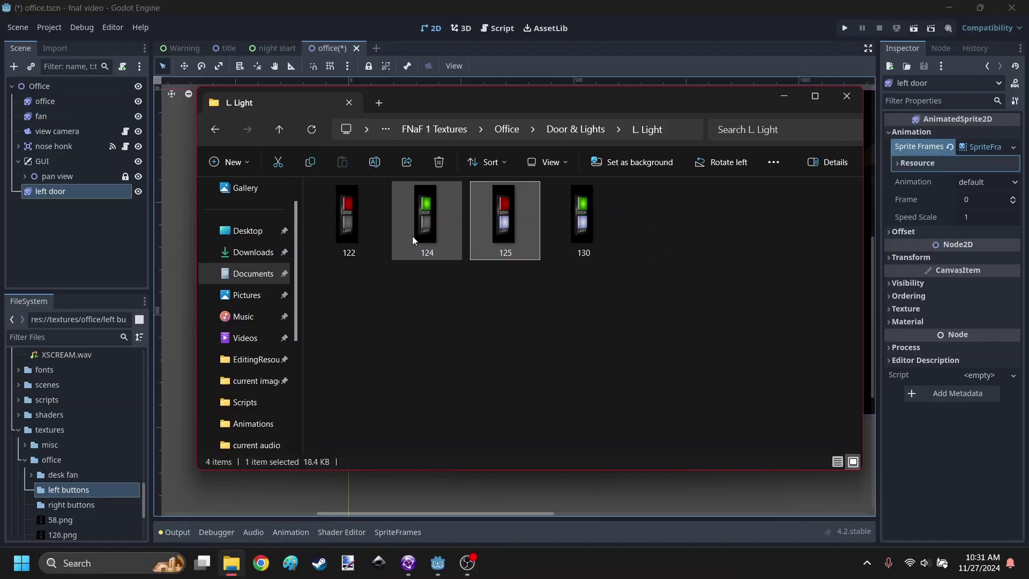
Inspect the 124 texture in the L. Light folder, and export the Animation 13 button image of Active 7 from Clickteam Fusion.
{"action": "double_click", "coordinate": [419, 224]}
{"action": "scroll", "coordinate": [386, 214], "scroll_direction": "up", "scroll_amount": 2}
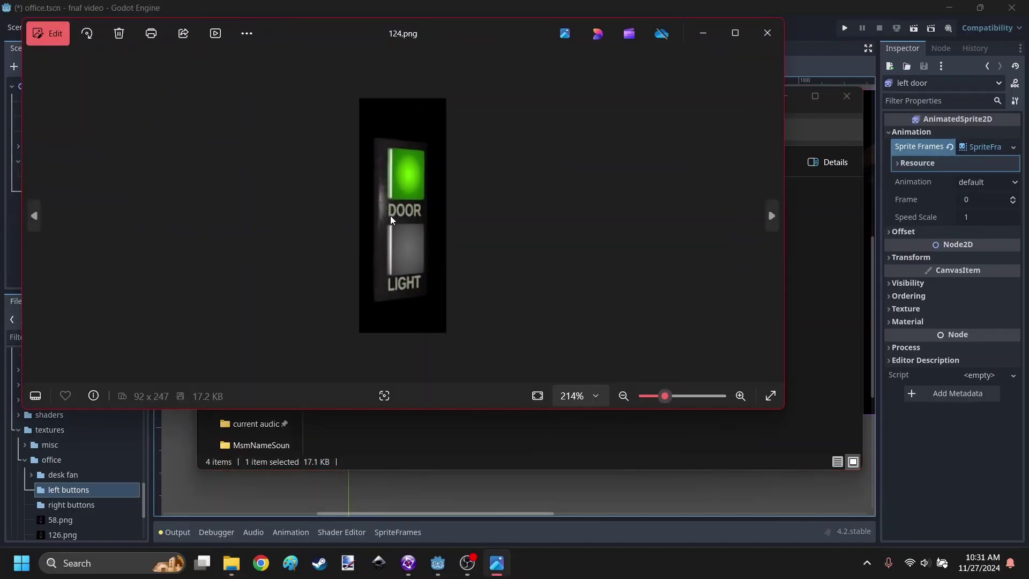
{"action": "scroll", "coordinate": [390, 215], "scroll_direction": "down", "scroll_amount": 2}
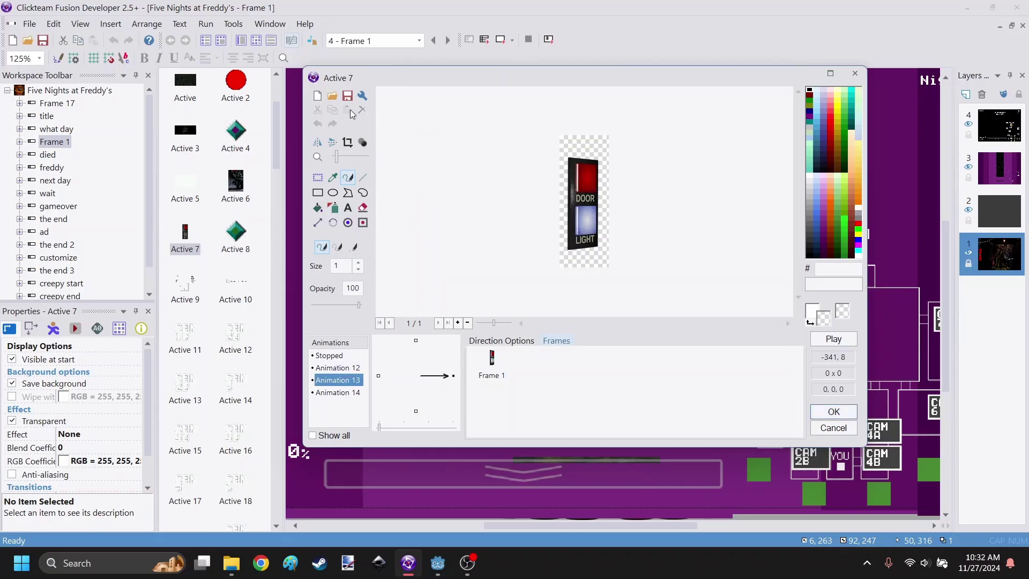
{"action": "left_click", "coordinate": [348, 96]}
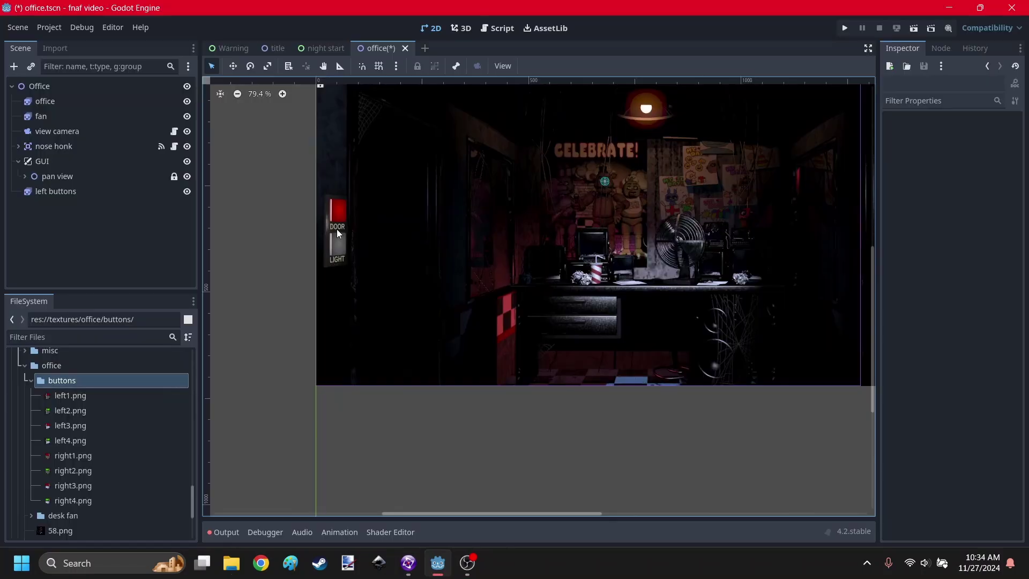
Position the left buttons sprite on the wall beside the office's left doorway, and hide the sprite frames editor.
{"action": "left_click_drag", "start_coordinate": [336, 230], "coordinate": [337, 230]}
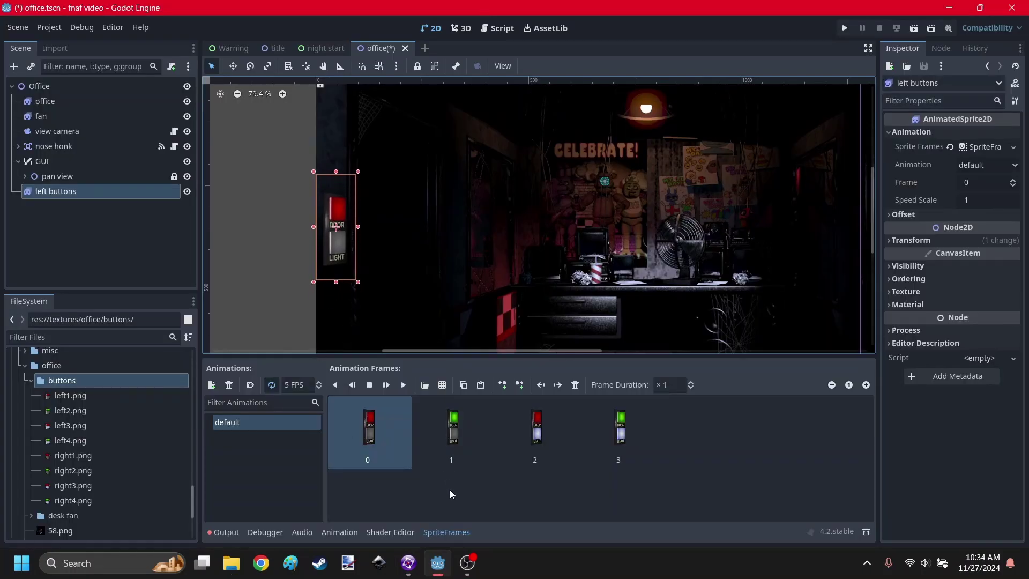
{"action": "left_click", "coordinate": [449, 532]}
{"action": "scroll", "coordinate": [354, 241], "scroll_direction": "up", "scroll_amount": 2}
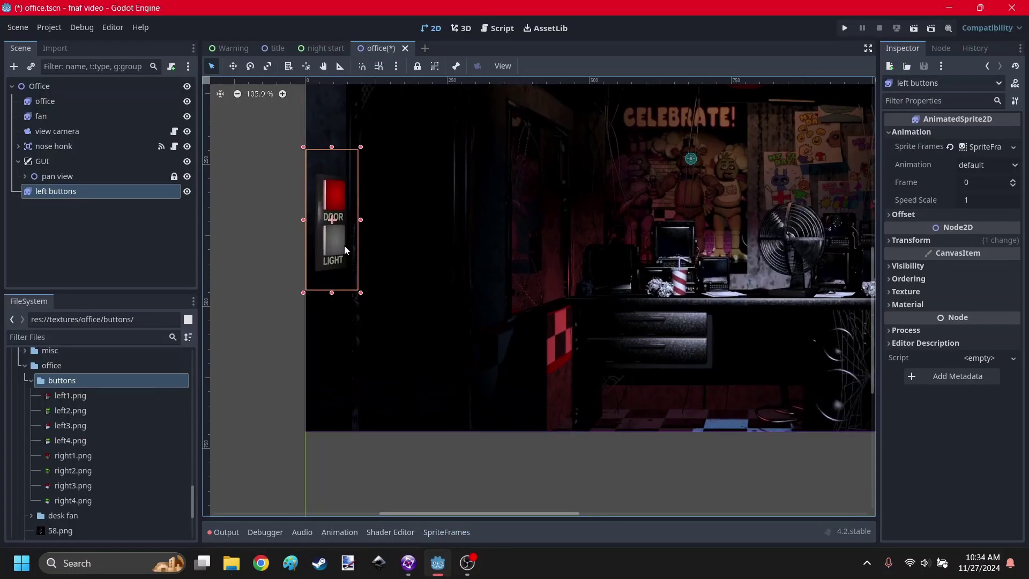
{"action": "scroll", "coordinate": [456, 286], "scroll_direction": "down", "scroll_amount": 4}
{"action": "scroll", "coordinate": [456, 294], "scroll_direction": "up", "scroll_amount": 3}
{"action": "middle_click_drag", "start_coordinate": [455, 294], "coordinate": [394, 279]}
{"action": "left_click_drag", "start_coordinate": [281, 226], "coordinate": [284, 241]}
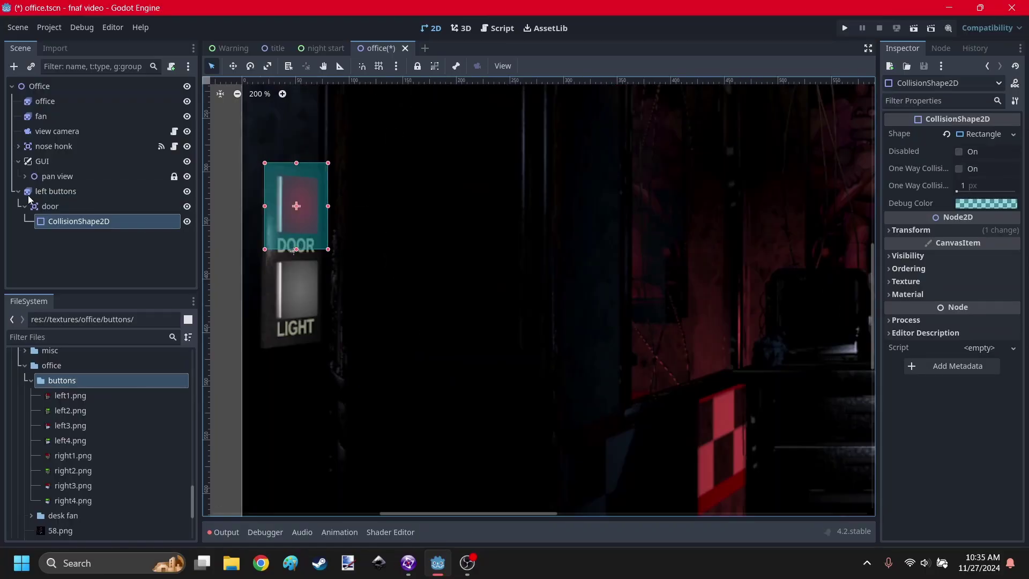
Duplicate the door area under left buttons and move the copy toward the LIGHT button.
{"action": "left_click", "coordinate": [50, 206]}
{"action": "key", "text": "ctrl+d"}
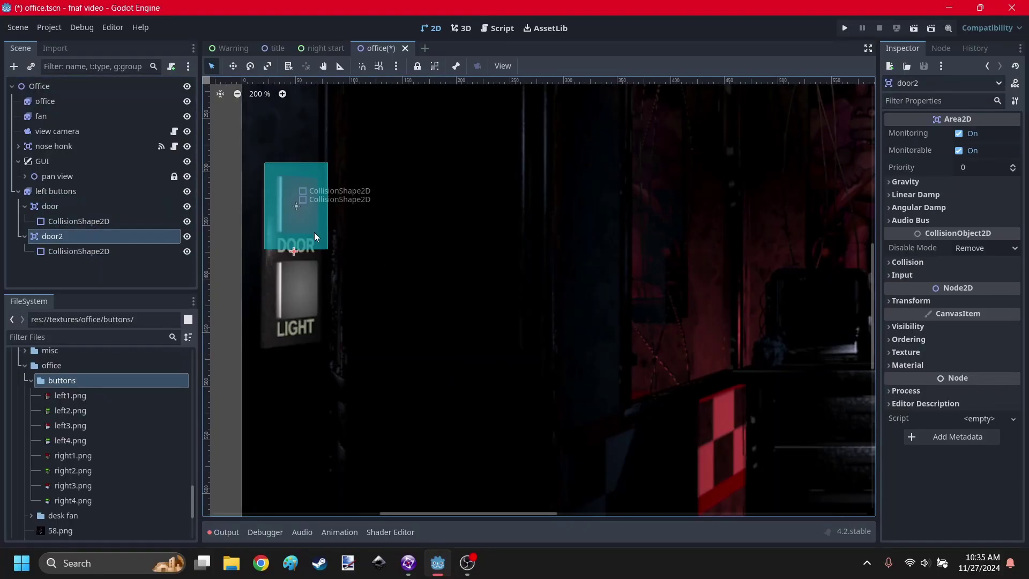
{"action": "left_click_drag", "start_coordinate": [314, 233], "coordinate": [298, 251]}
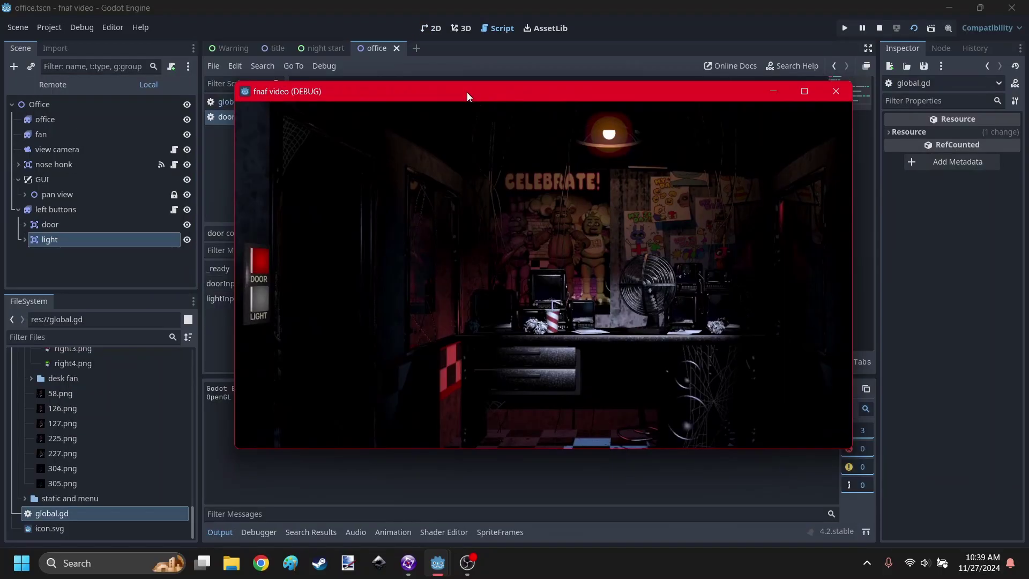
Test the left DOOR and LIGHT buttons in the running game, toggling the hallway light on and off.
{"action": "left_click_drag", "start_coordinate": [467, 92], "coordinate": [618, 69]}
{"action": "left_click", "coordinate": [411, 244]}
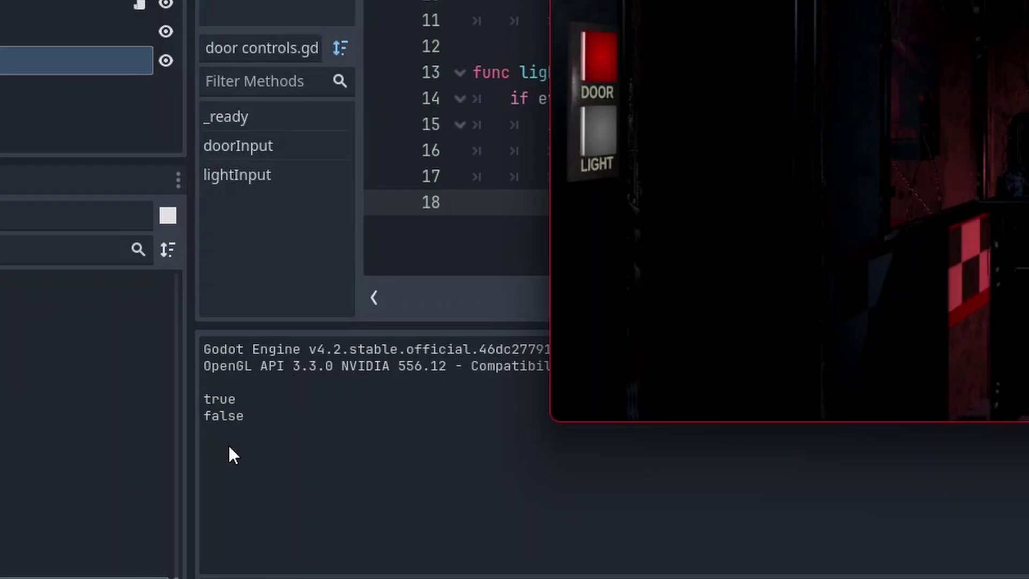
{"action": "left_click", "coordinate": [593, 146]}
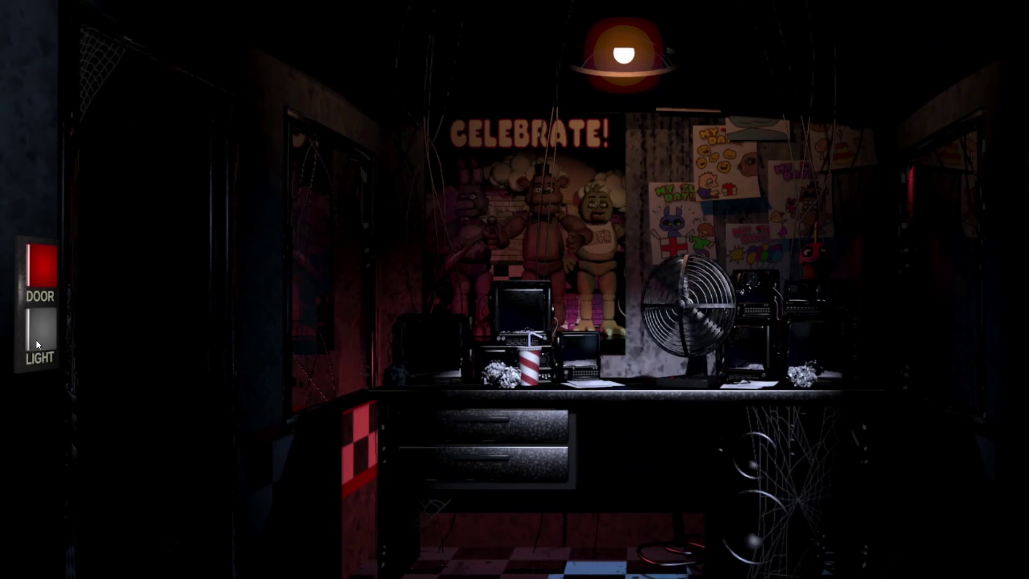
{"action": "left_click", "coordinate": [37, 339]}
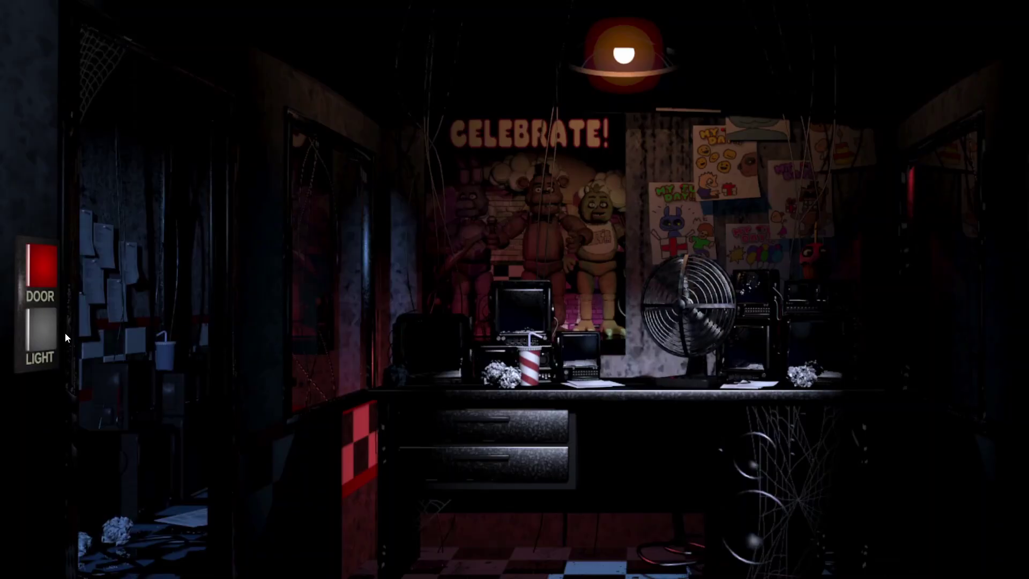
{"action": "left_click", "coordinate": [40, 348]}
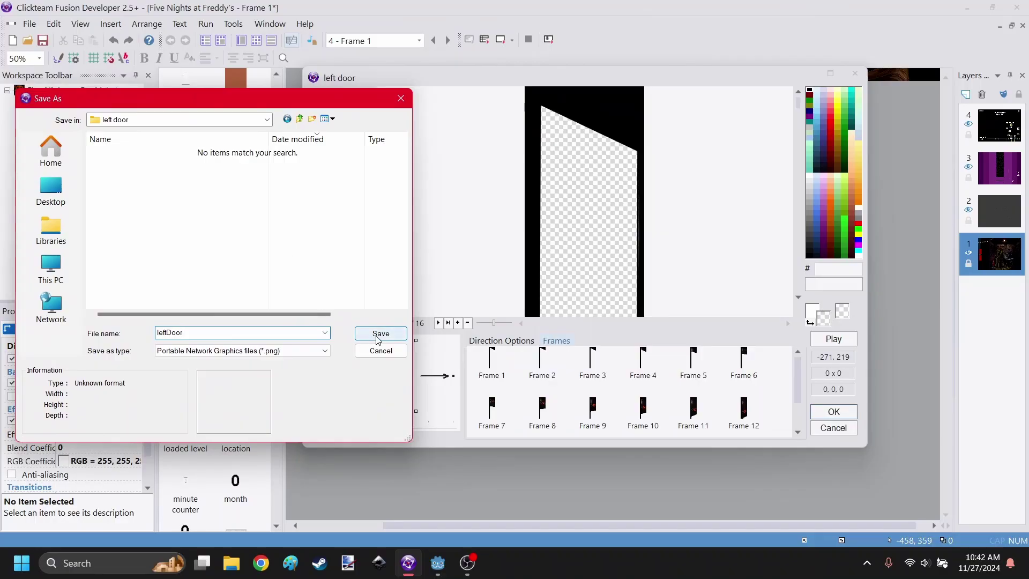
Export the left door frames as leftDoor PNG files from Clickteam Fusion, and compare their order with the textures imported in Godot.
{"action": "left_click", "coordinate": [380, 333]}
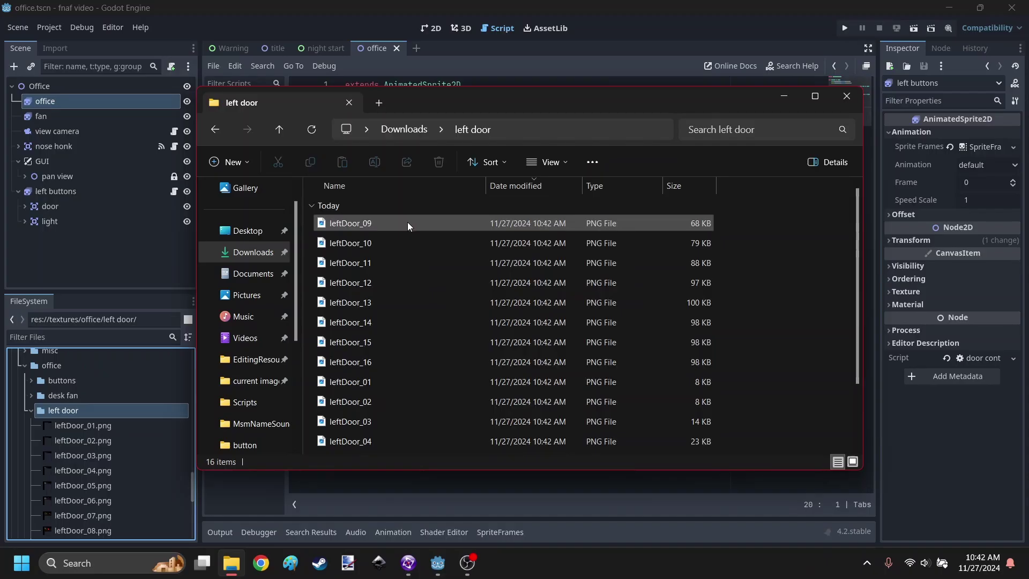
{"action": "scroll", "coordinate": [397, 402], "scroll_direction": "down", "scroll_amount": 1}
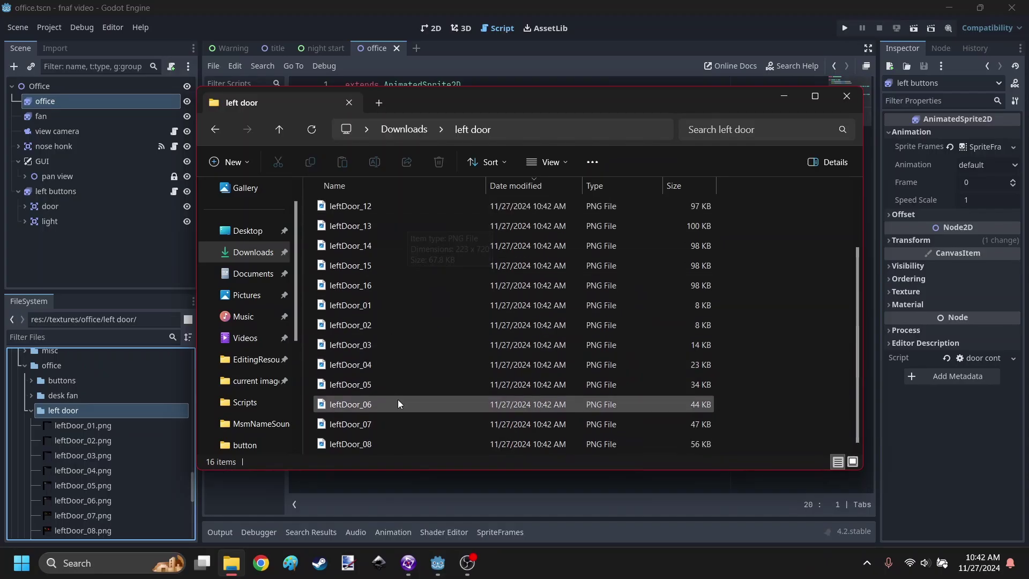
{"action": "scroll", "coordinate": [386, 419], "scroll_direction": "up", "scroll_amount": 1}
{"action": "scroll", "coordinate": [77, 408], "scroll_direction": "down", "scroll_amount": 2}
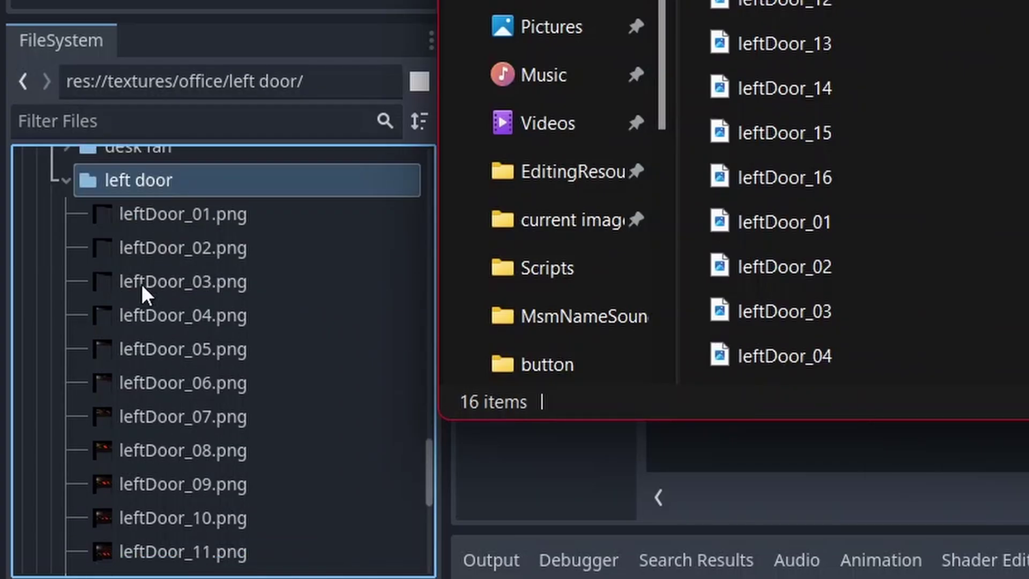
{"action": "scroll", "coordinate": [159, 413], "scroll_direction": "down", "scroll_amount": 8}
{"action": "scroll", "coordinate": [159, 298], "scroll_direction": "up", "scroll_amount": 8}
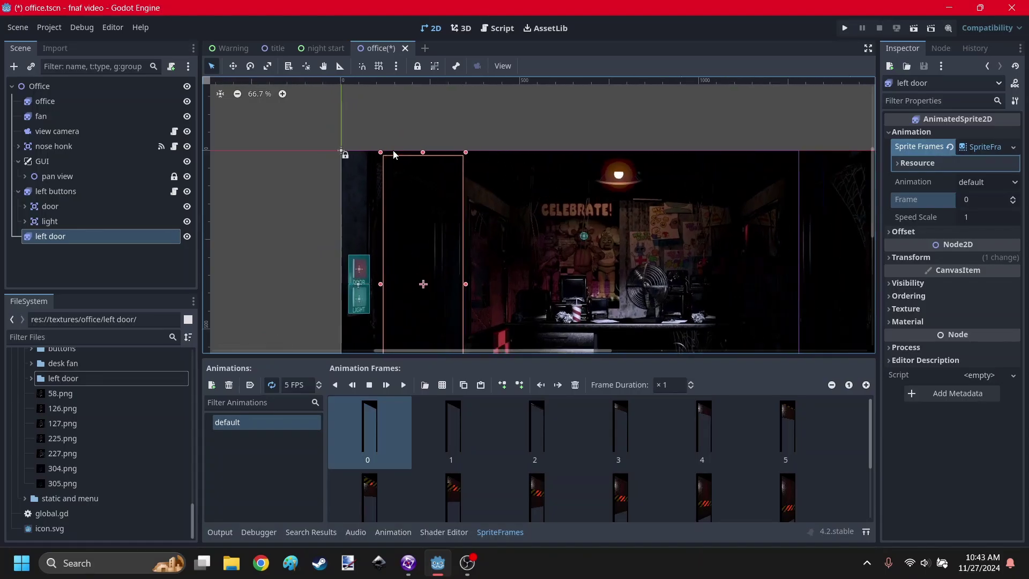
Move the left door sprite over the office's left doorway.
{"action": "scroll", "coordinate": [395, 160], "scroll_direction": "up", "scroll_amount": 19}
{"action": "left_click_drag", "start_coordinate": [436, 159], "coordinate": [383, 156]}
{"action": "left_click_drag", "start_coordinate": [384, 156], "coordinate": [374, 154]}
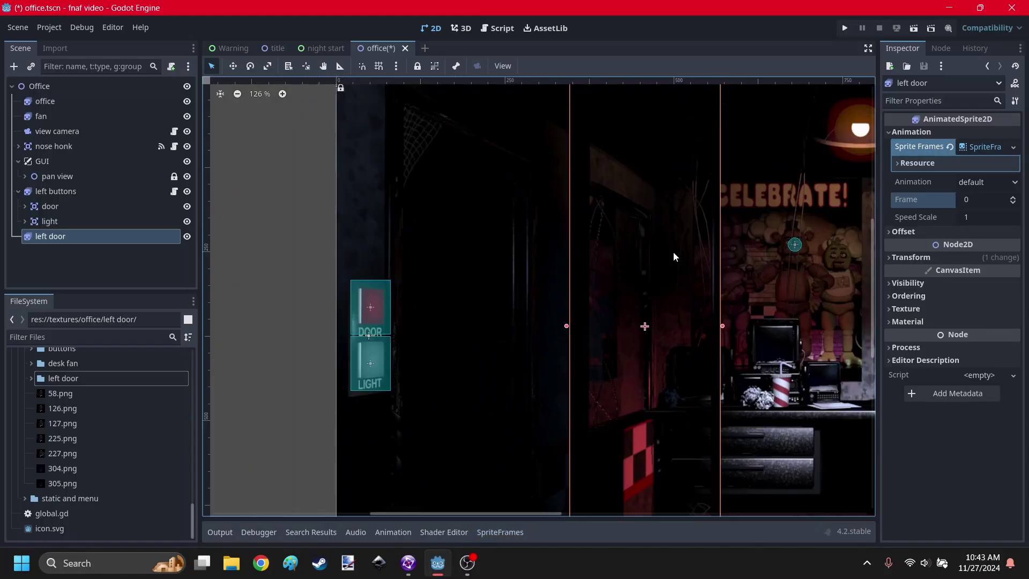
{"action": "left_click_drag", "start_coordinate": [658, 201], "coordinate": [471, 202]}
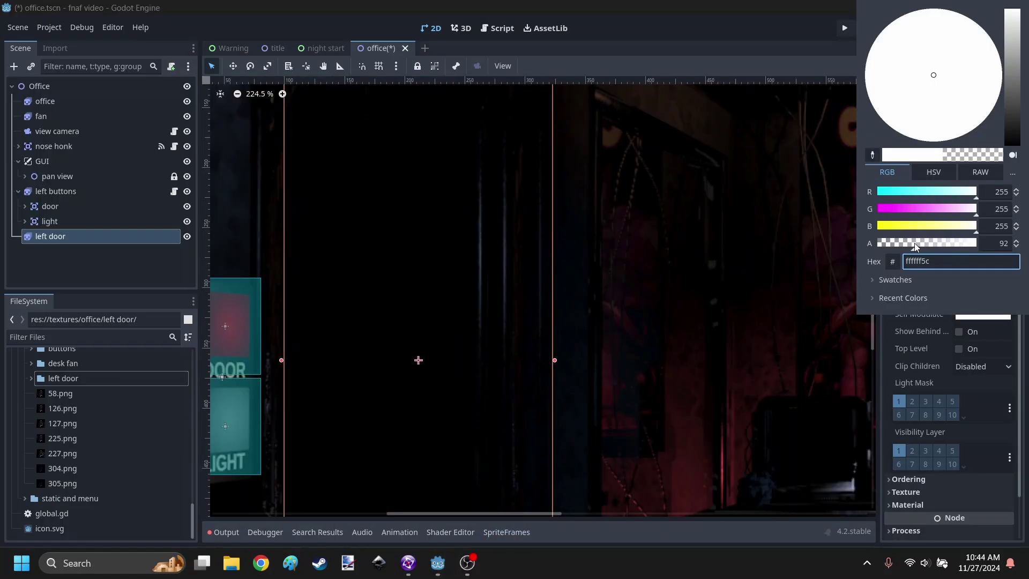
Align the semi-transparent left door sprite's edge with the doorway frame, and deselect it to check the fit.
{"action": "left_click", "coordinate": [541, 281]}
{"action": "left_click", "coordinate": [530, 299]}
{"action": "left_click", "coordinate": [536, 301]}
{"action": "left_click_drag", "start_coordinate": [536, 407], "coordinate": [536, 406]}
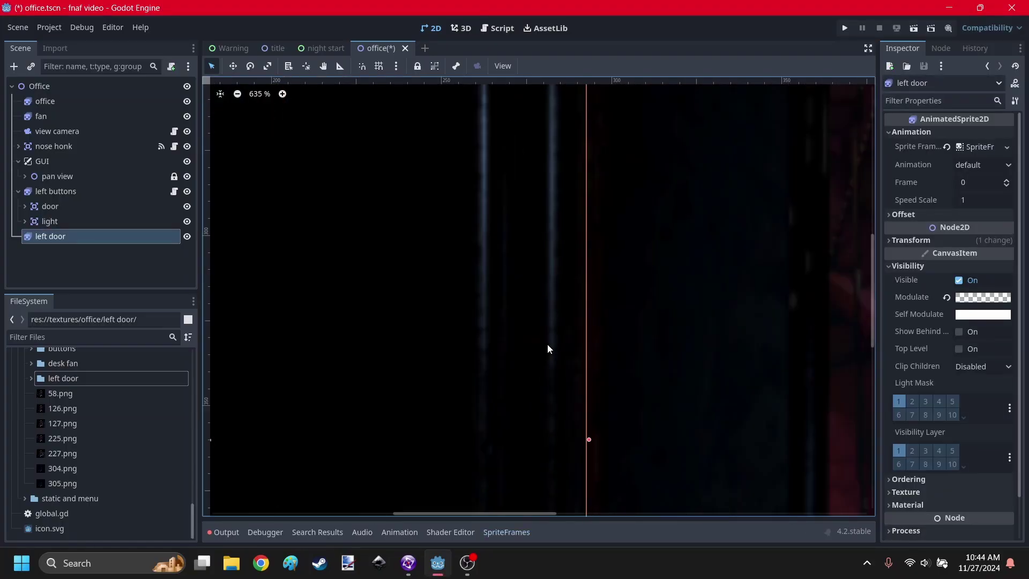
{"action": "left_click", "coordinate": [531, 356]}
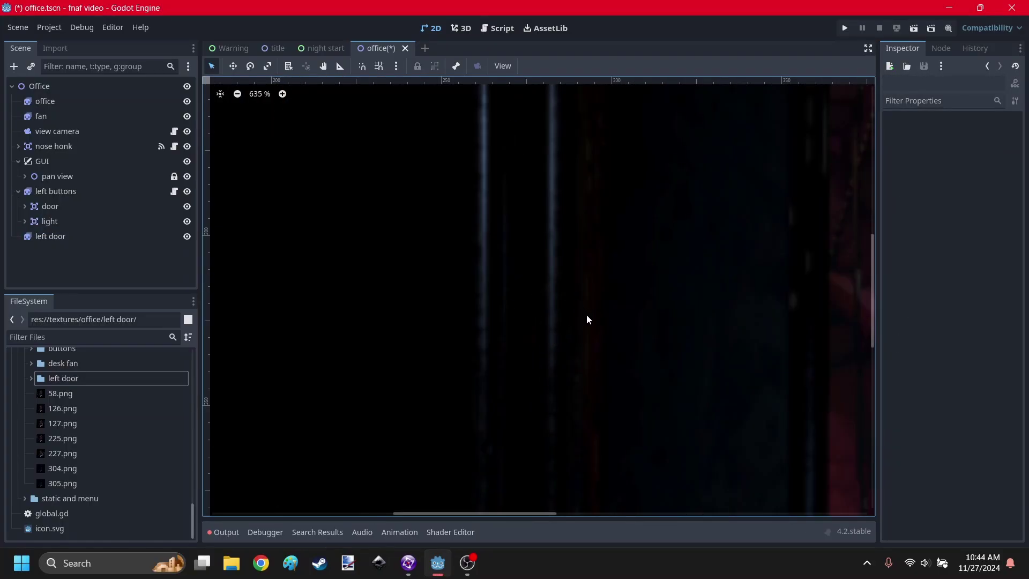
{"action": "scroll", "coordinate": [586, 320], "scroll_direction": "down", "scroll_amount": 10}
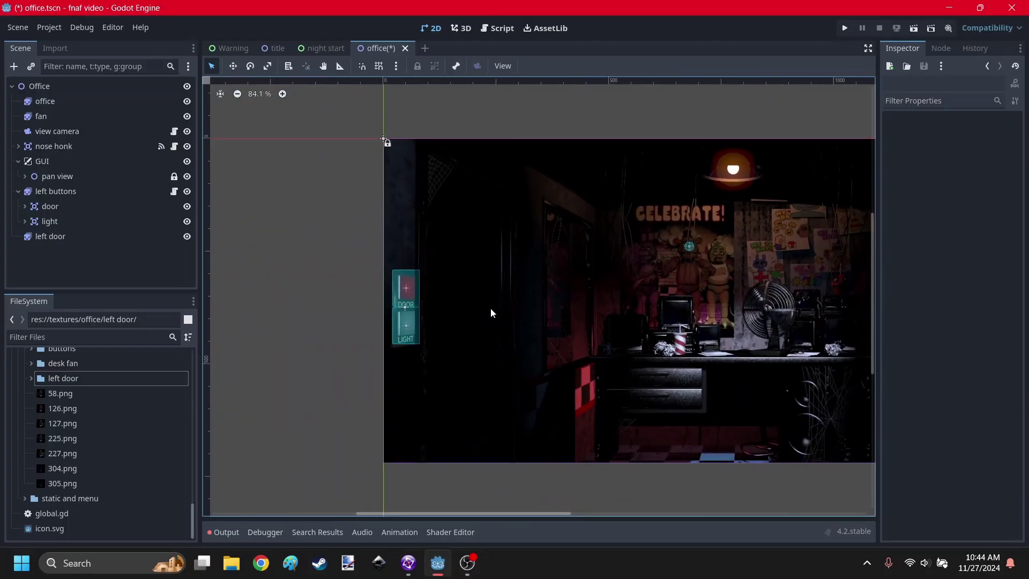
Set the left door's X position to 182 px, refine it to 181.5 px, and open its Modulate colour.
{"action": "left_click", "coordinate": [491, 313]}
{"action": "scroll", "coordinate": [491, 313], "scroll_direction": "up", "scroll_amount": 7}
{"action": "left_click", "coordinate": [987, 257]}
{"action": "key", "text": "BackSpace"}
{"action": "type", "text": "2"}
{"action": "key", "text": "Return"}
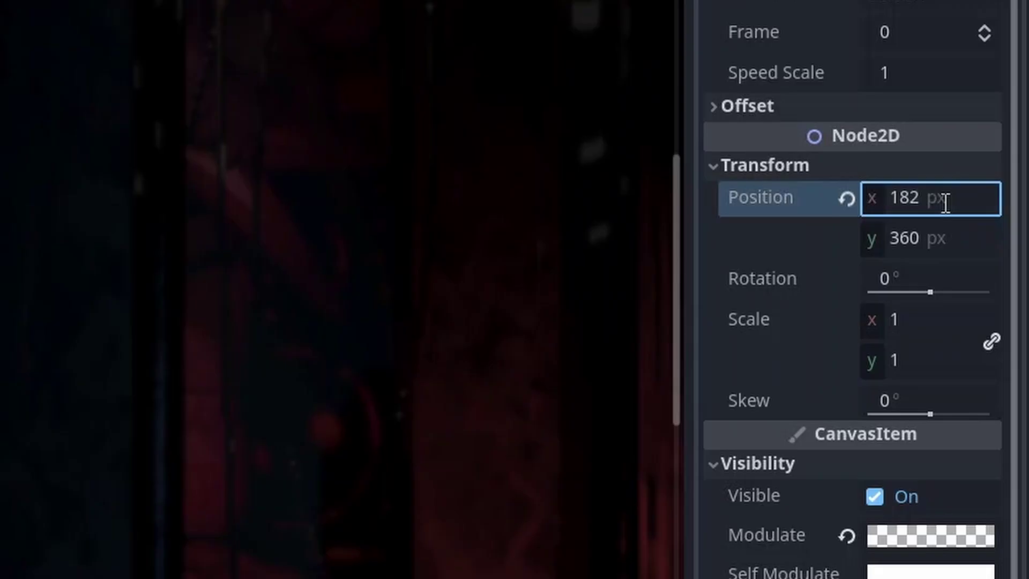
{"action": "left_click", "coordinate": [1003, 255]}
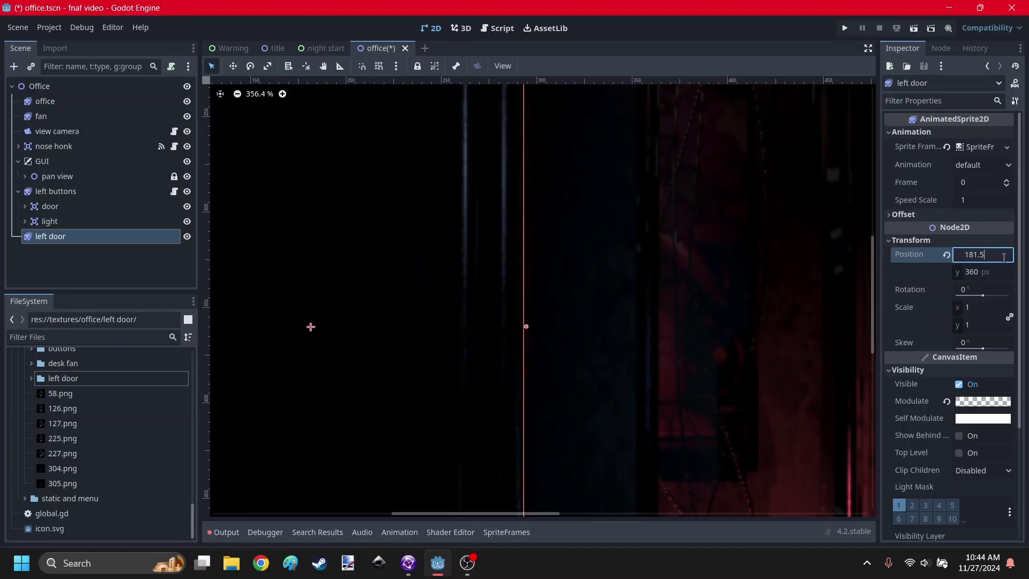
{"action": "left_click", "coordinate": [983, 401]}
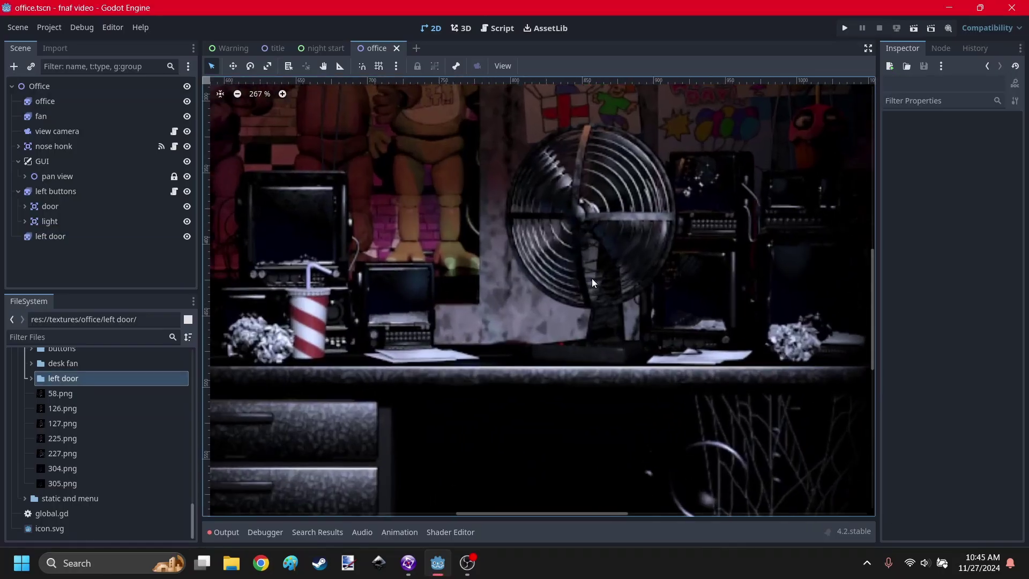
{"action": "scroll", "coordinate": [593, 283], "scroll_direction": "up", "scroll_amount": 4}
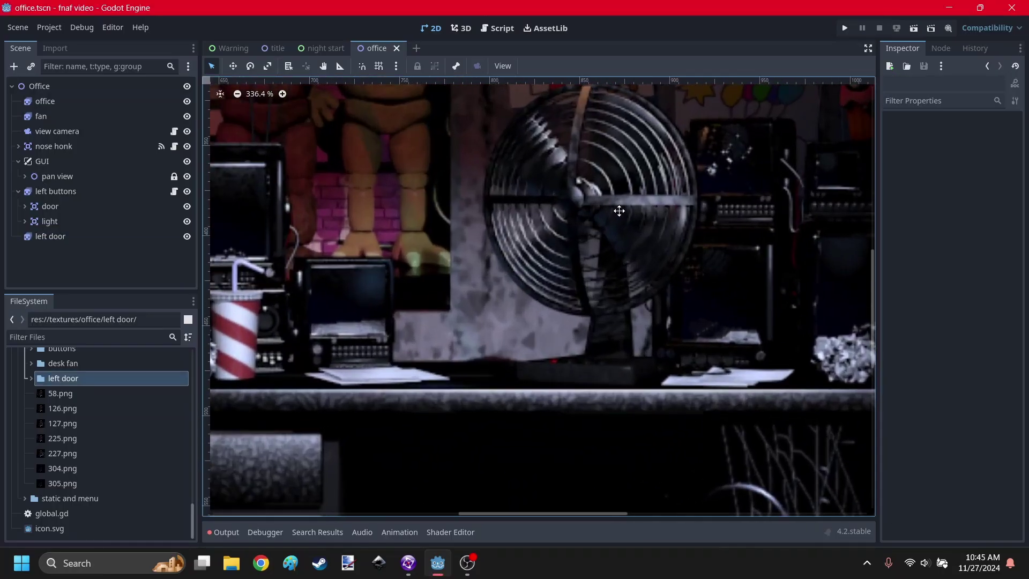
Inspect the fan, wall drawings and desk area of the office scene up close, and run the current scene.
{"action": "middle_click_drag", "start_coordinate": [637, 168], "coordinate": [622, 282]}
{"action": "scroll", "coordinate": [622, 281], "scroll_direction": "up", "scroll_amount": 10}
{"action": "left_click", "coordinate": [621, 276]}
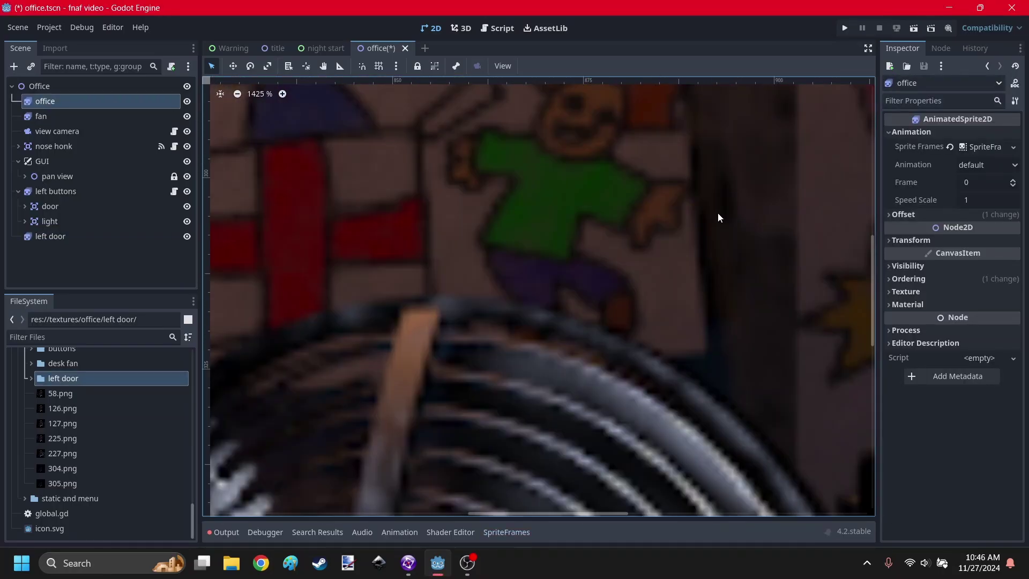
{"action": "scroll", "coordinate": [721, 208], "scroll_direction": "down", "scroll_amount": 20}
{"action": "scroll", "coordinate": [663, 264], "scroll_direction": "up", "scroll_amount": 4}
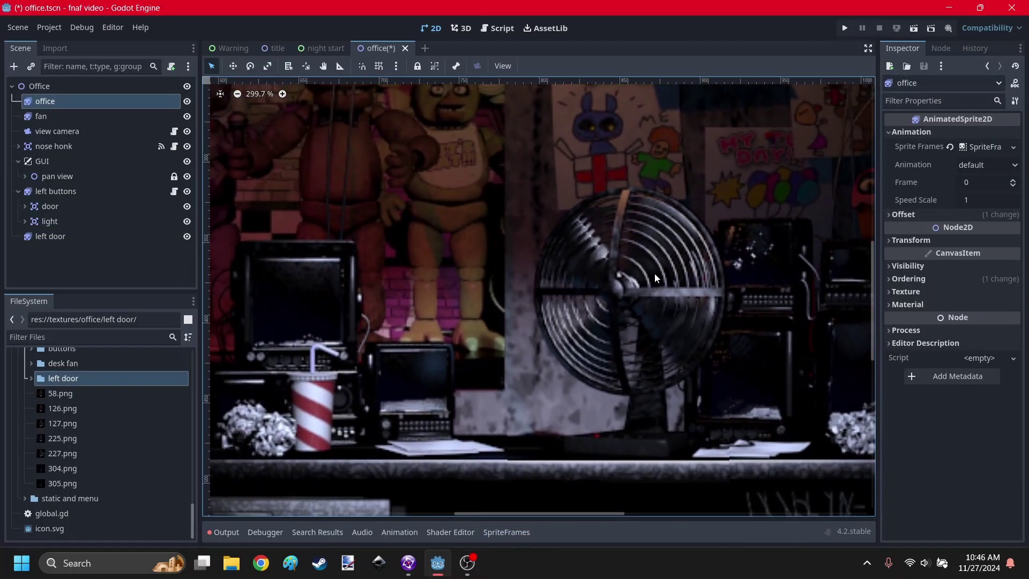
{"action": "scroll", "coordinate": [510, 445], "scroll_direction": "up", "scroll_amount": 3}
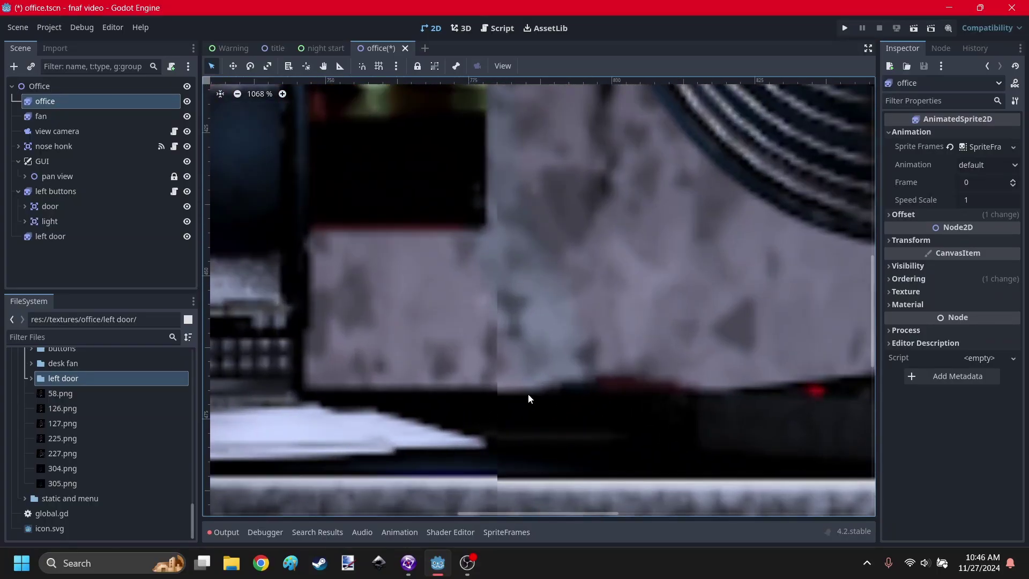
{"action": "scroll", "coordinate": [509, 354], "scroll_direction": "down", "scroll_amount": 6}
{"action": "left_click", "coordinate": [914, 27]}
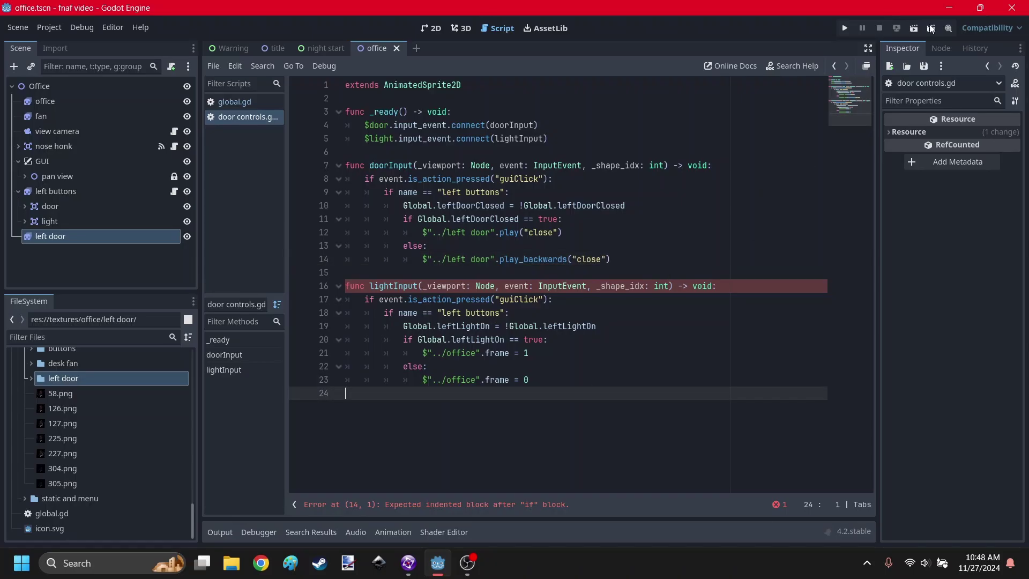
Run the office scene with the door script in place and test closing and opening the left door.
{"action": "left_click", "coordinate": [914, 29]}
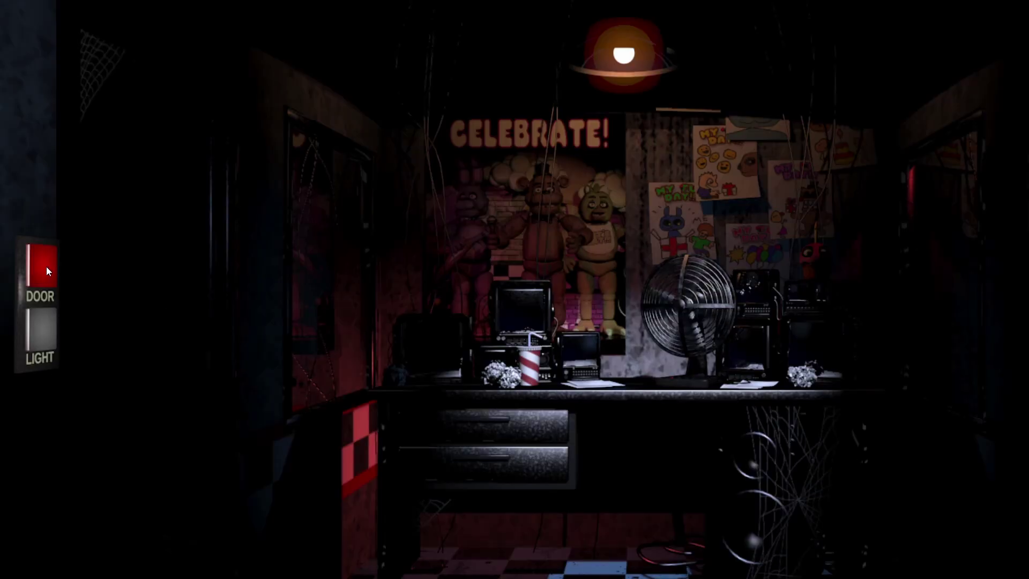
{"action": "left_click", "coordinate": [43, 268]}
{"action": "left_click", "coordinate": [42, 272]}
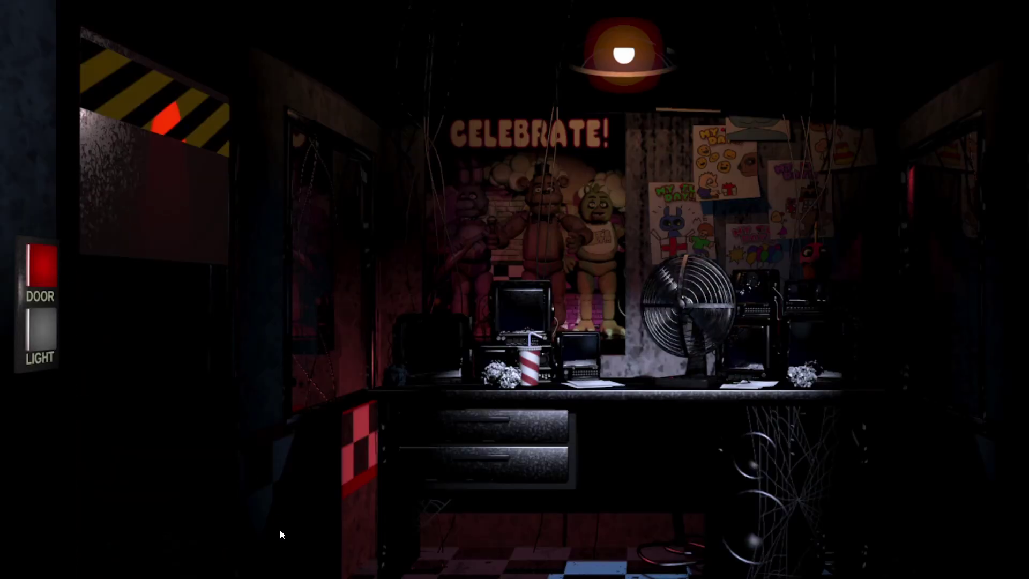
{"action": "left_click", "coordinate": [42, 272]}
{"action": "left_click", "coordinate": [41, 271]}
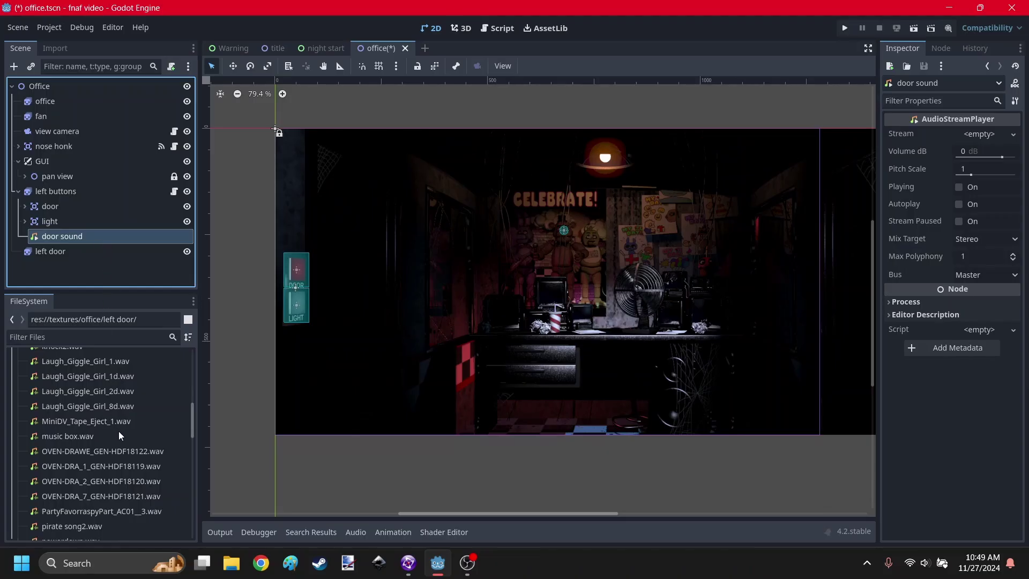
Assign SFXBible_12478.wav as the door sound's audio stream and preview it.
{"action": "scroll", "coordinate": [119, 435], "scroll_direction": "down", "scroll_amount": 5}
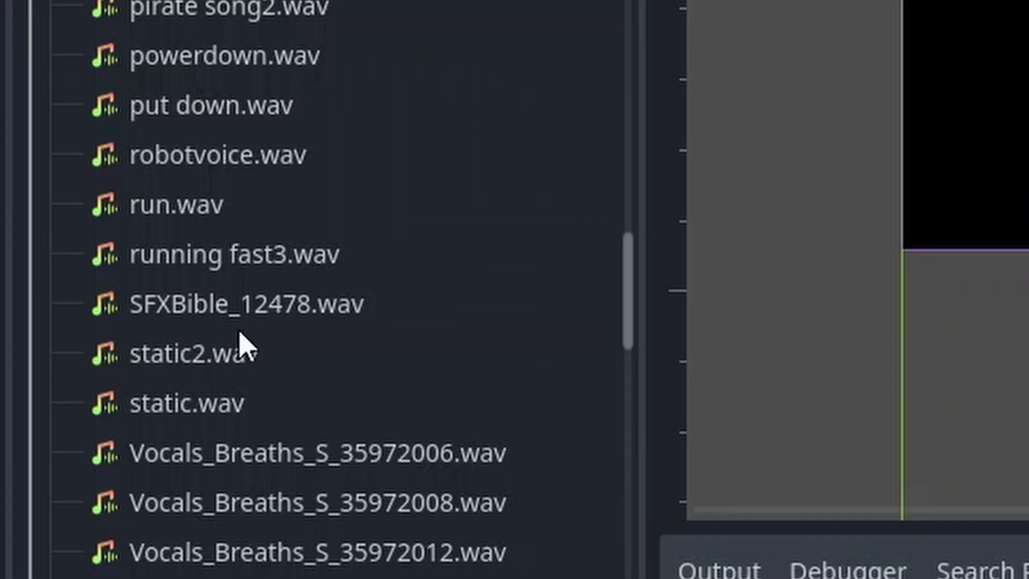
{"action": "left_click_drag", "start_coordinate": [356, 321], "coordinate": [983, 142]}
{"action": "left_click", "coordinate": [959, 204]}
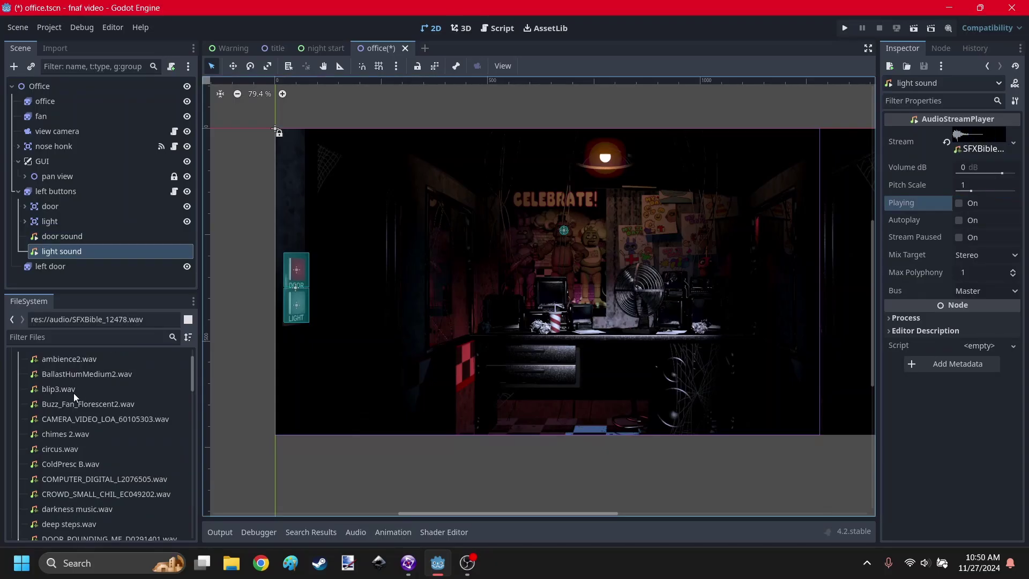
Preview Buzz_Fan_Florescent2.wav as the light sound's stream, and assign BallastHumMedium2.wav in its place.
{"action": "left_click_drag", "start_coordinate": [86, 404], "coordinate": [1024, 141]}
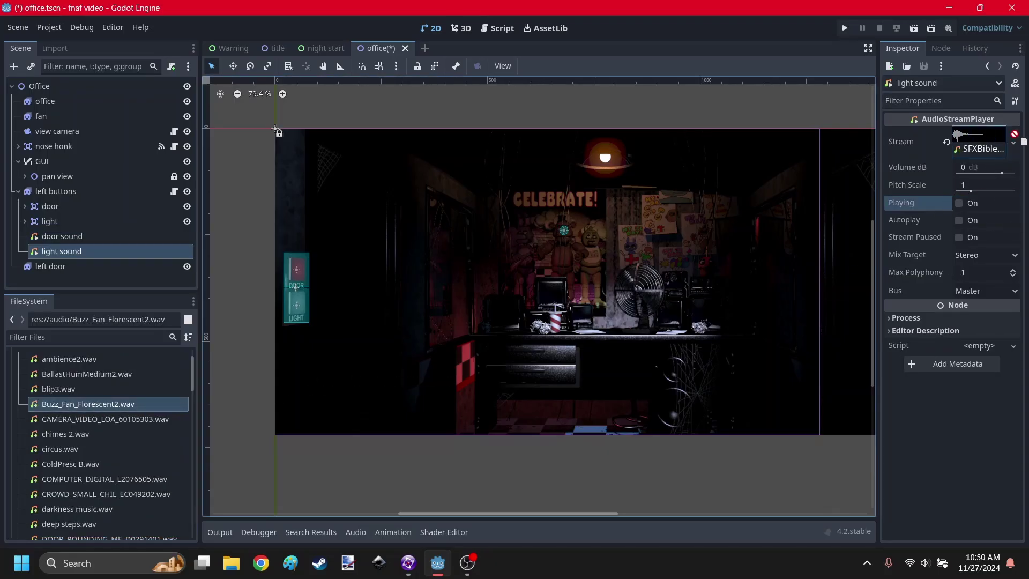
{"action": "left_click", "coordinate": [959, 203]}
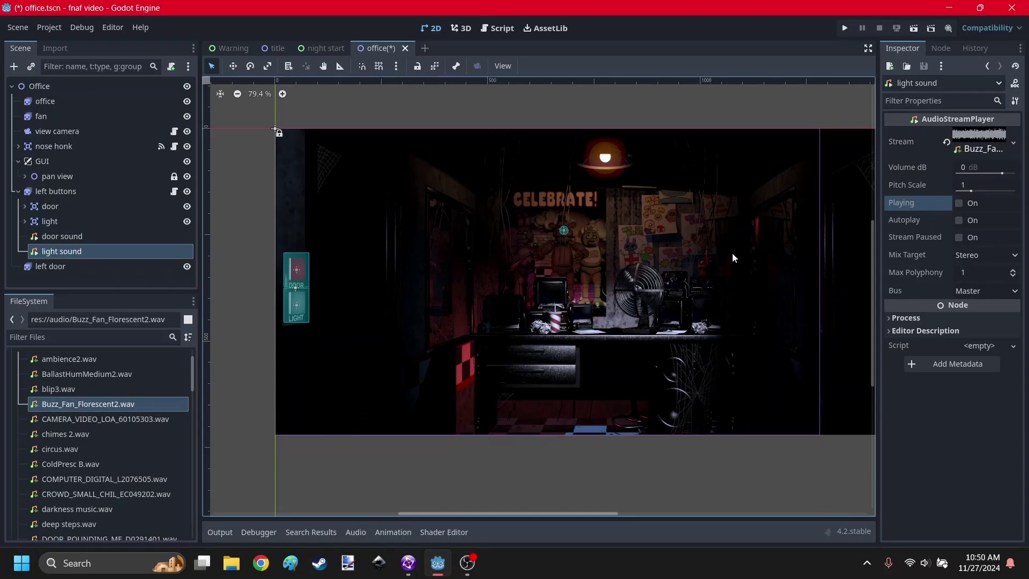
{"action": "left_click_drag", "start_coordinate": [71, 374], "coordinate": [1008, 201]}
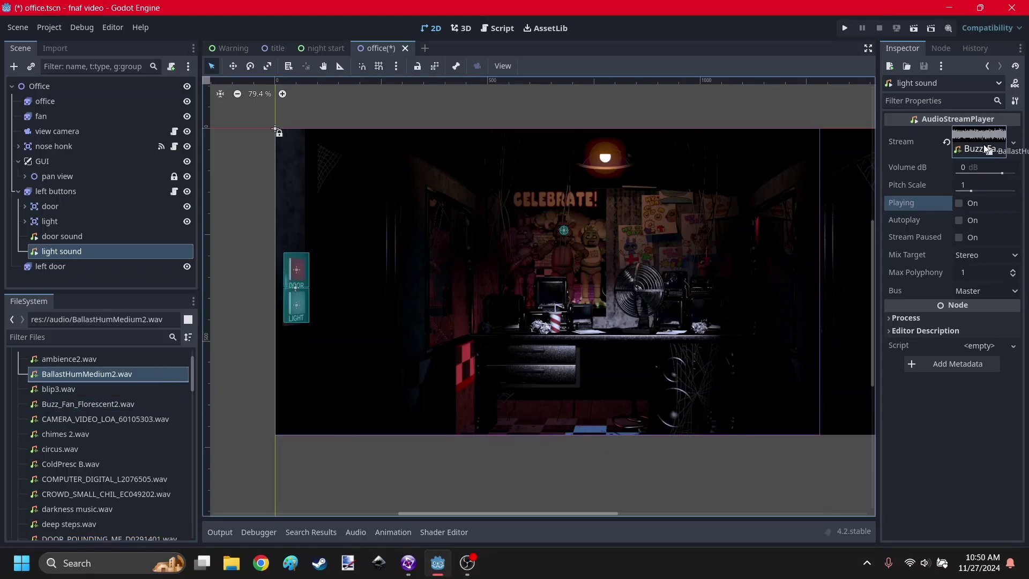
{"action": "left_click_drag", "start_coordinate": [986, 149], "coordinate": [986, 149]}
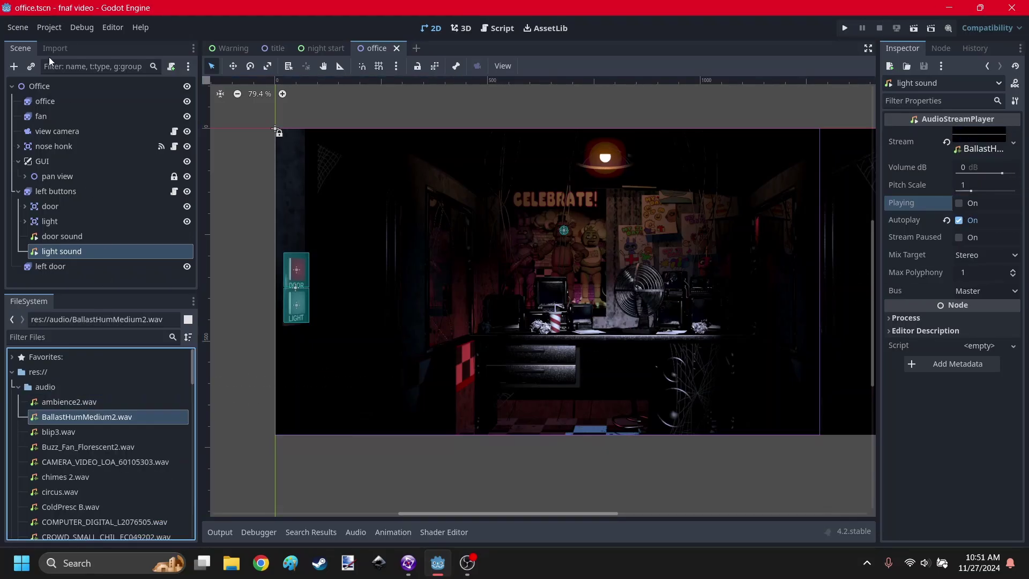
Set the import loop mode of BallastHumMedium2.wav to Forward.
{"action": "left_click", "coordinate": [54, 49]}
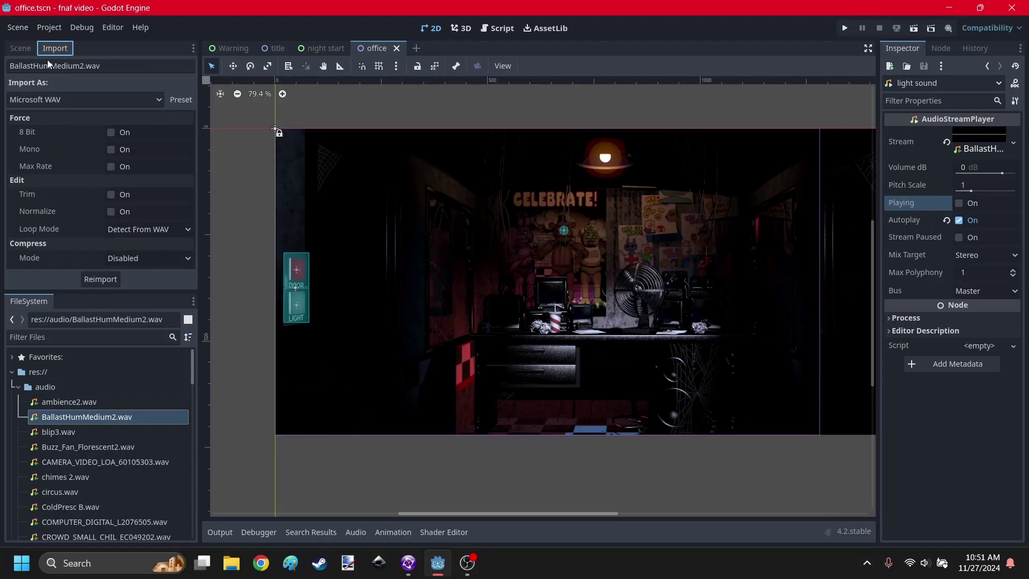
{"action": "left_click", "coordinate": [137, 262]}
{"action": "left_click", "coordinate": [137, 264]}
{"action": "left_click", "coordinate": [124, 229]}
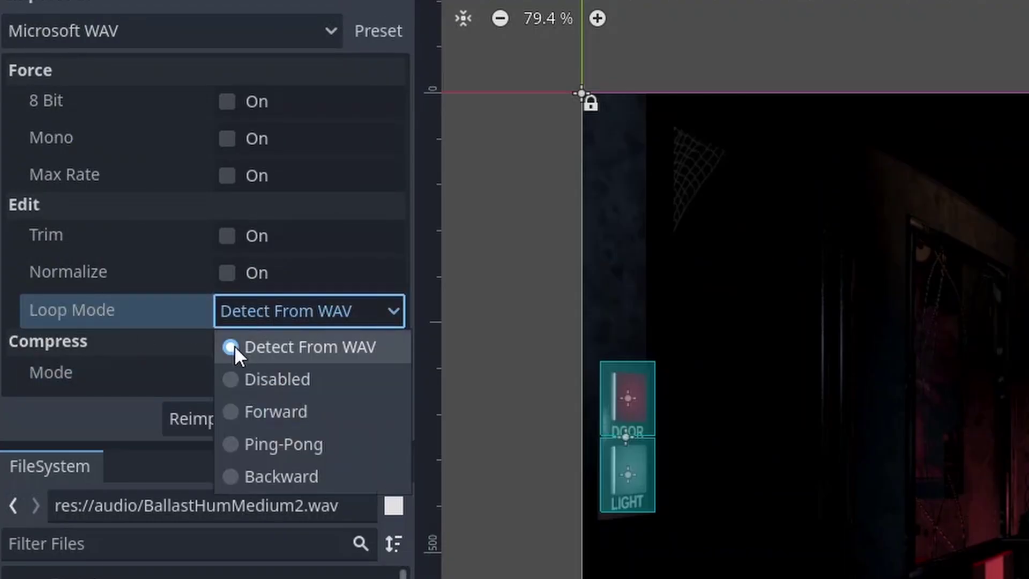
{"action": "left_click", "coordinate": [276, 411]}
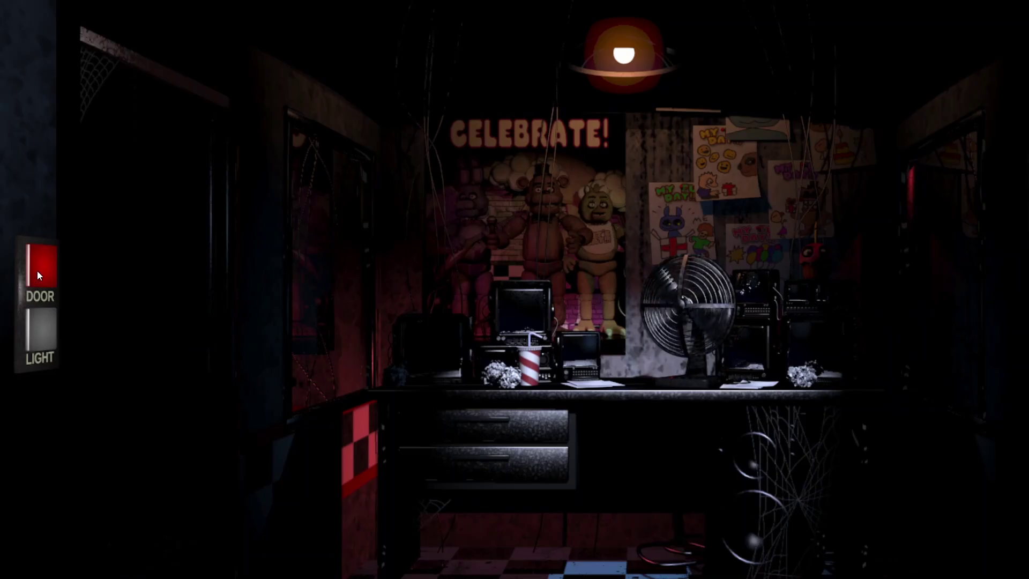
Test the left door in the running game by toggling its button repeatedly, including in the middle of the animation.
{"action": "left_click", "coordinate": [37, 271]}
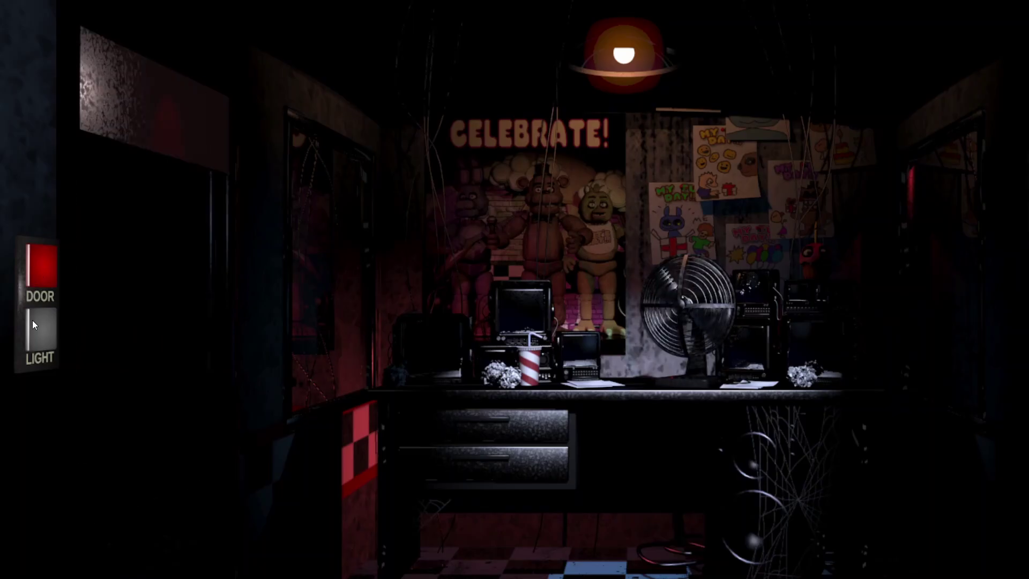
{"action": "left_click", "coordinate": [30, 256]}
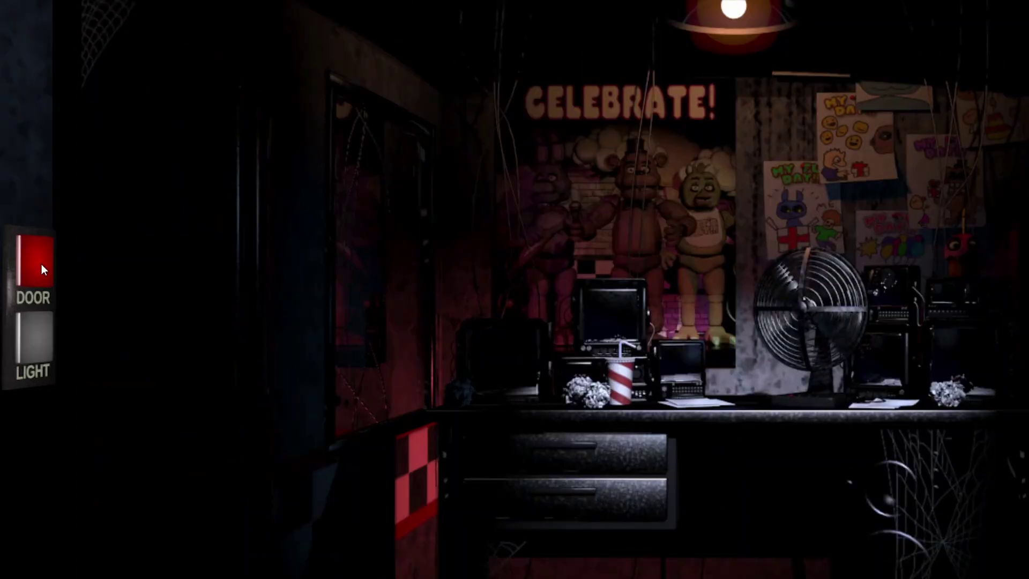
{"action": "left_click", "coordinate": [40, 264]}
{"action": "left_click", "coordinate": [40, 264]}
{"action": "left_click", "coordinate": [37, 261]}
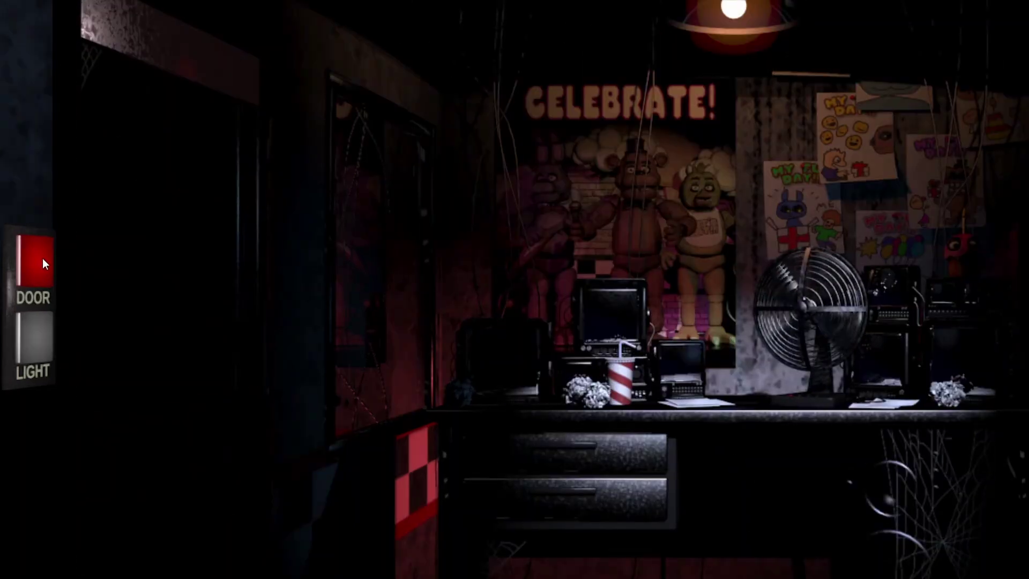
{"action": "left_click", "coordinate": [15, 250]}
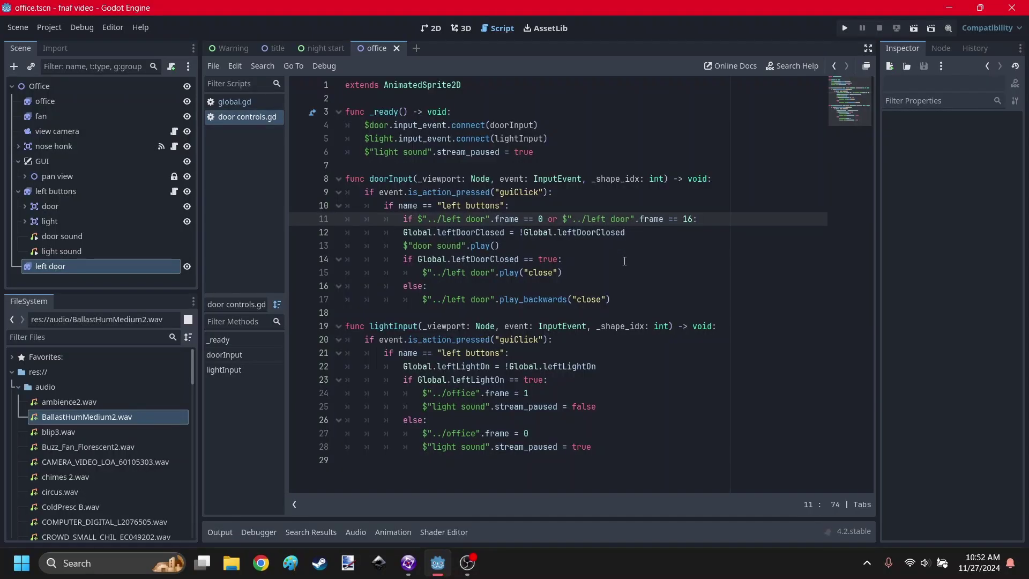
Indent the door toggle, sound and animation lines of doorInput so they fall under the check for left door frame 0 or 16.
{"action": "left_click_drag", "start_coordinate": [625, 301], "coordinate": [324, 234]}
{"action": "key", "text": "Tab"}
{"action": "left_click", "coordinate": [618, 243]}
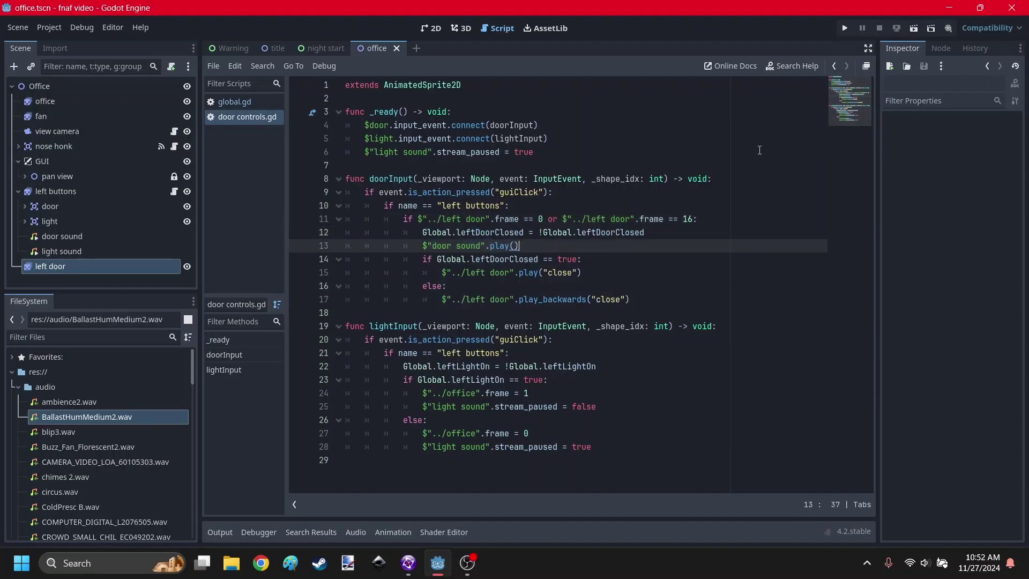
Run the office scene and check how the left door responds to repeated button presses with the frame check.
{"action": "left_click", "coordinate": [915, 28]}
{"action": "left_click", "coordinate": [49, 278]}
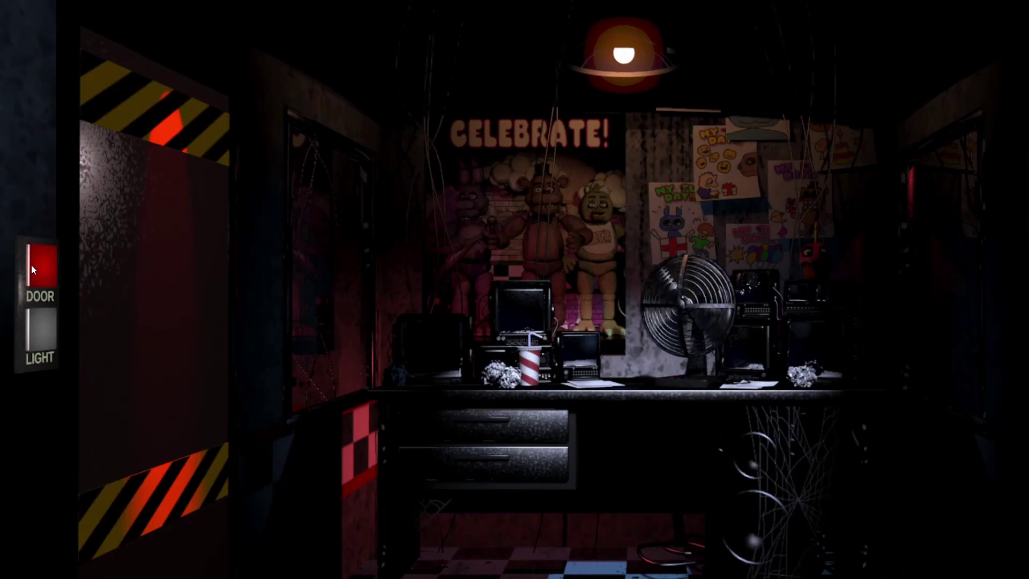
{"action": "left_click", "coordinate": [48, 271]}
{"action": "left_click", "coordinate": [42, 277]}
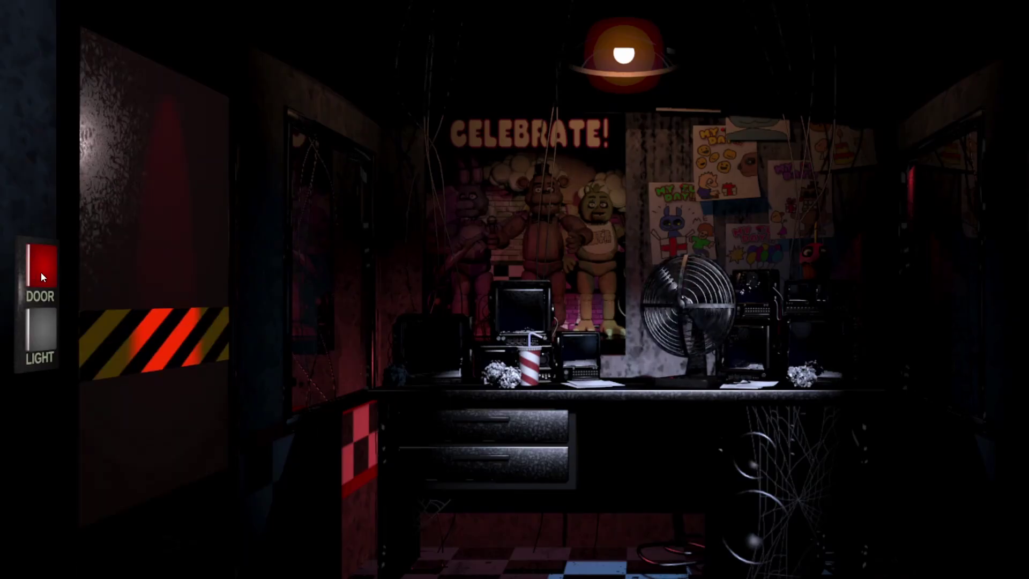
{"action": "left_click", "coordinate": [41, 278]}
{"action": "left_click", "coordinate": [37, 278]}
{"action": "left_click", "coordinate": [36, 280]}
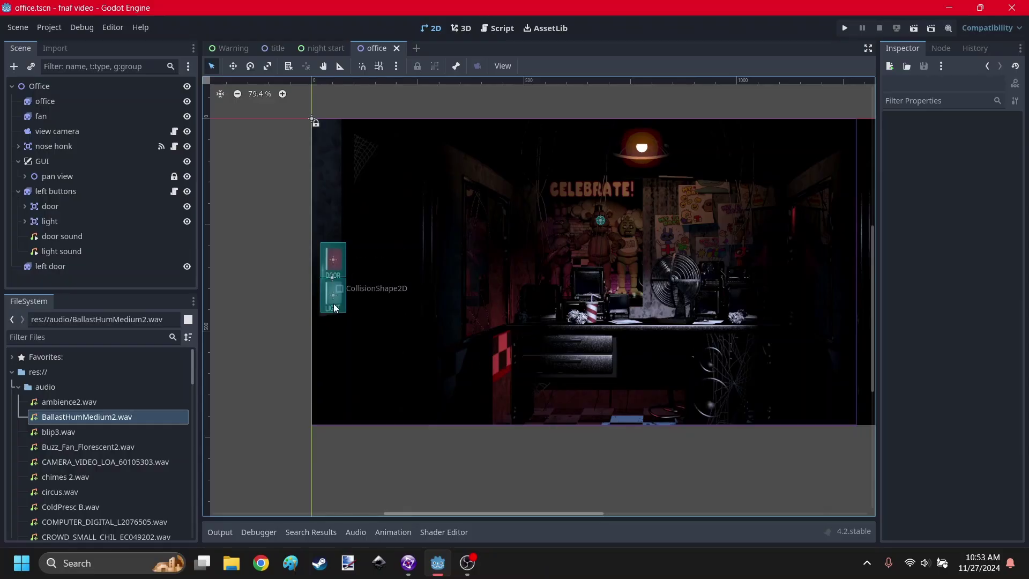
Select the left buttons sprite and preview its door and light states by changing its frame between 0 and 3.
{"action": "scroll", "coordinate": [335, 289], "scroll_direction": "up", "scroll_amount": 2}
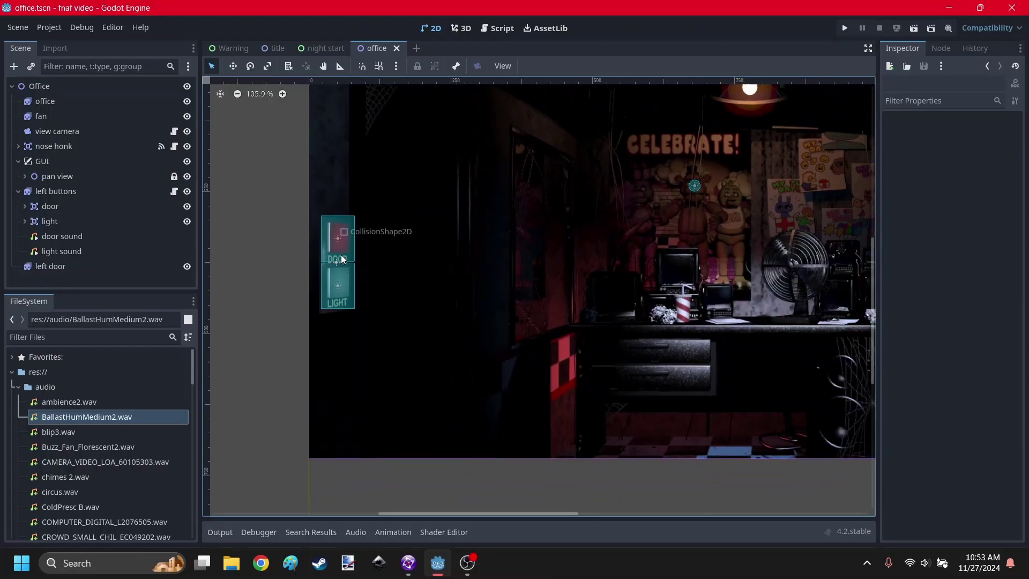
{"action": "left_click", "coordinate": [69, 189]}
{"action": "scroll", "coordinate": [370, 228], "scroll_direction": "down", "scroll_amount": 10}
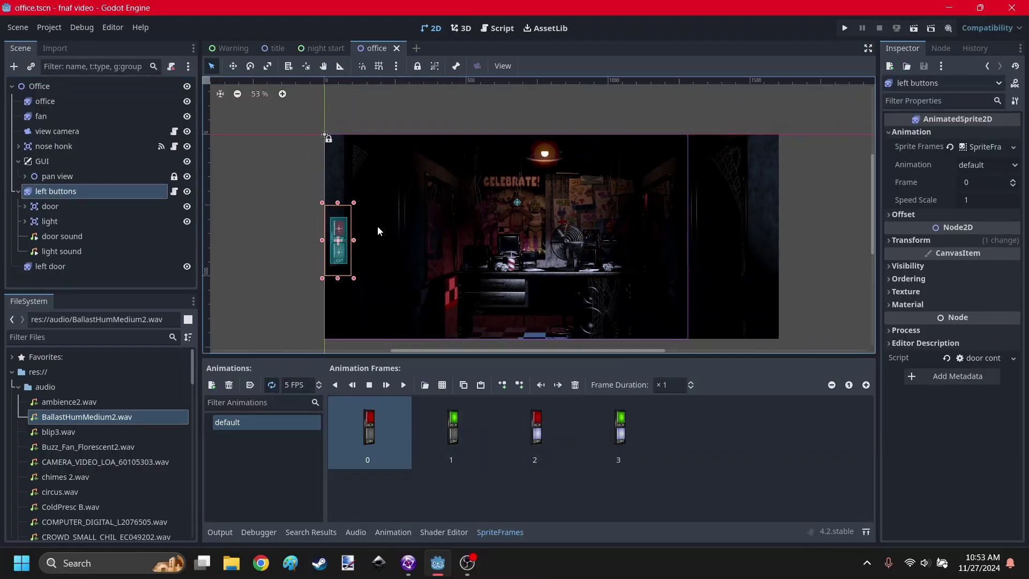
{"action": "scroll", "coordinate": [399, 241], "scroll_direction": "up", "scroll_amount": 6}
{"action": "middle_click_drag", "start_coordinate": [478, 253], "coordinate": [516, 177]}
{"action": "left_click", "coordinate": [1013, 181]}
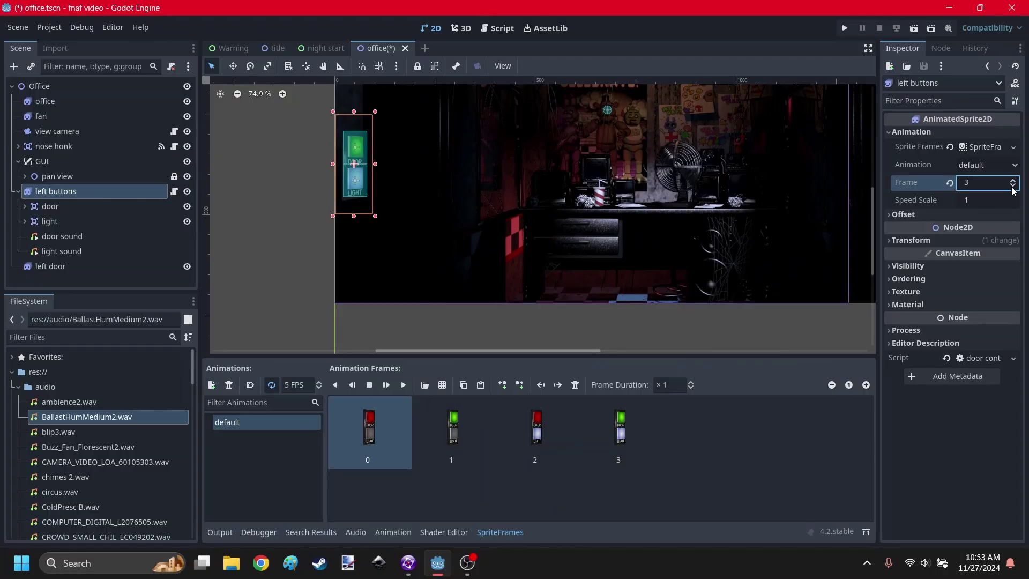
{"action": "left_click", "coordinate": [1013, 185]}
{"action": "scroll", "coordinate": [413, 188], "scroll_direction": "up", "scroll_amount": 6}
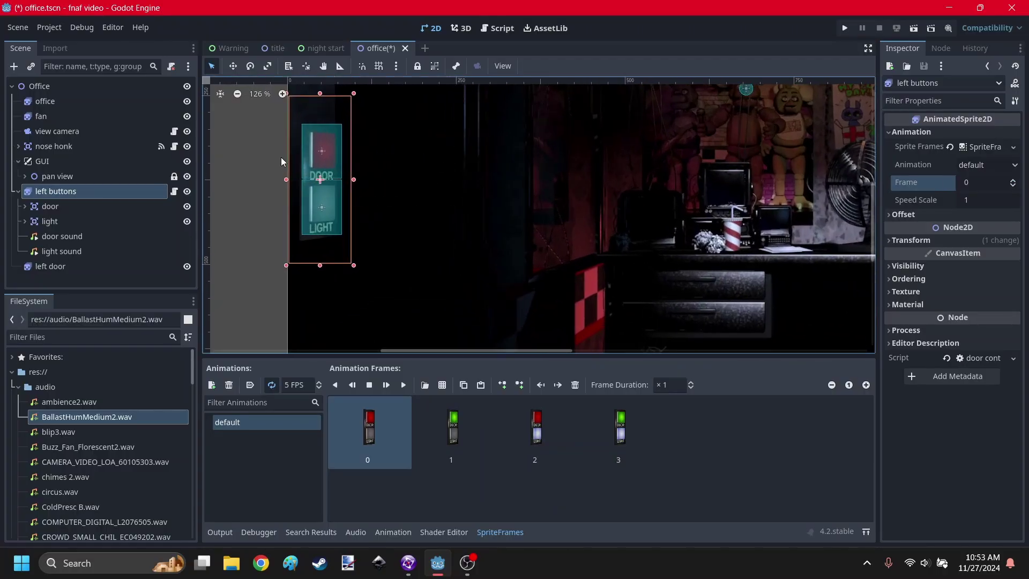
{"action": "scroll", "coordinate": [280, 155], "scroll_direction": "up", "scroll_amount": 1}
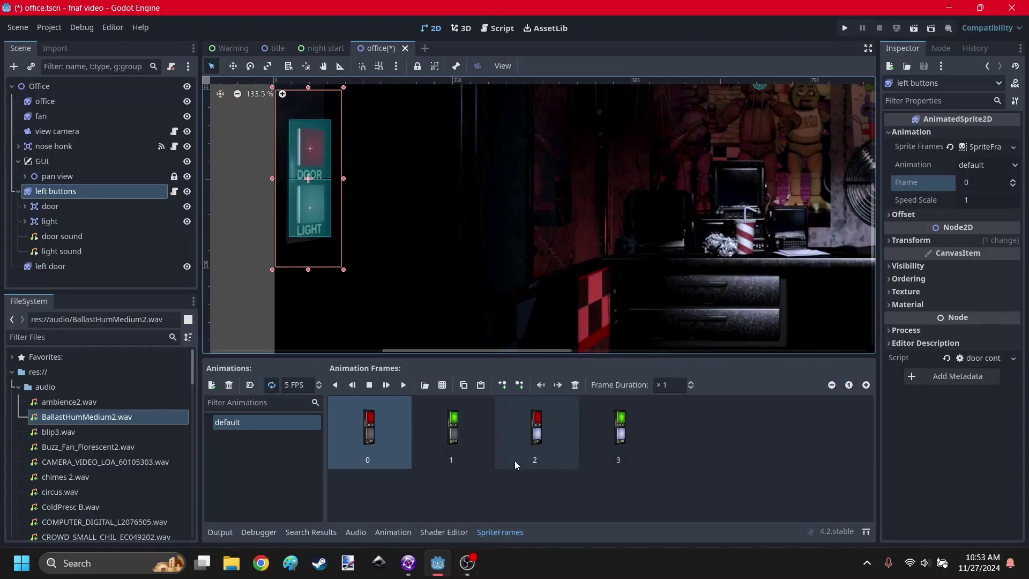
{"action": "left_click", "coordinate": [1013, 180]}
{"action": "left_click", "coordinate": [1014, 181]}
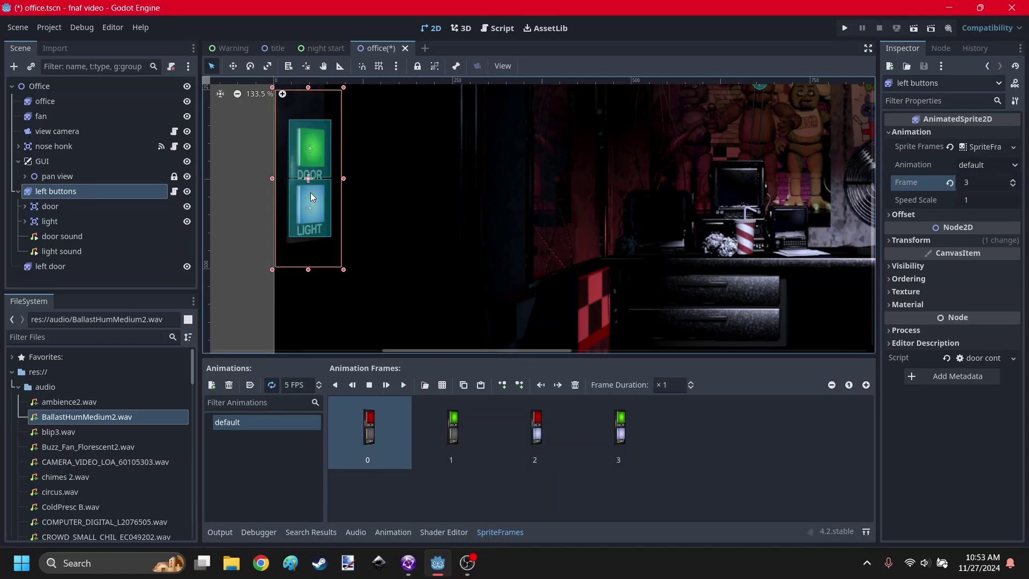
{"action": "type", "text": "2"}
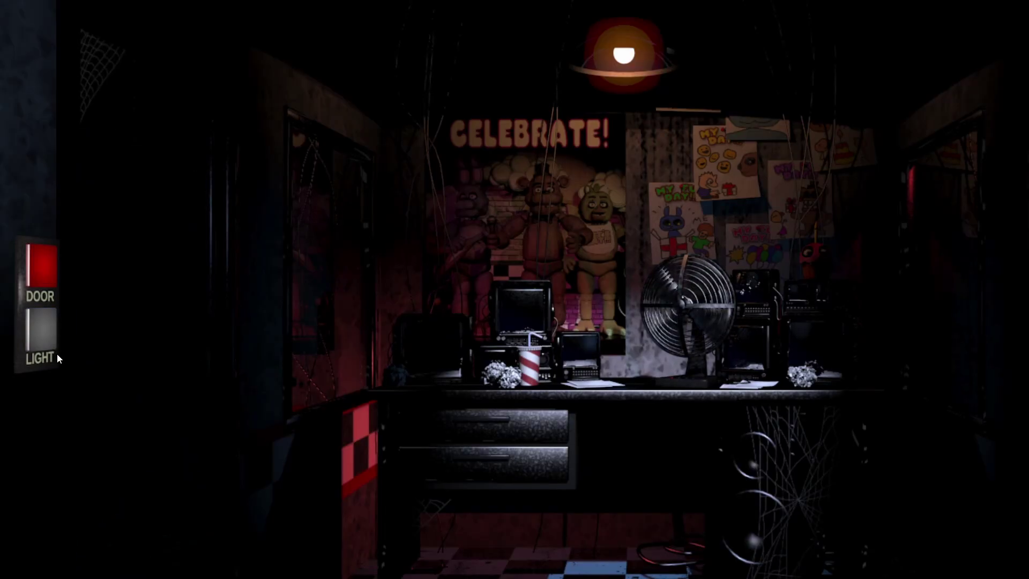
Test the left door and light buttons in the running game in different on and off combinations.
{"action": "left_click", "coordinate": [39, 261]}
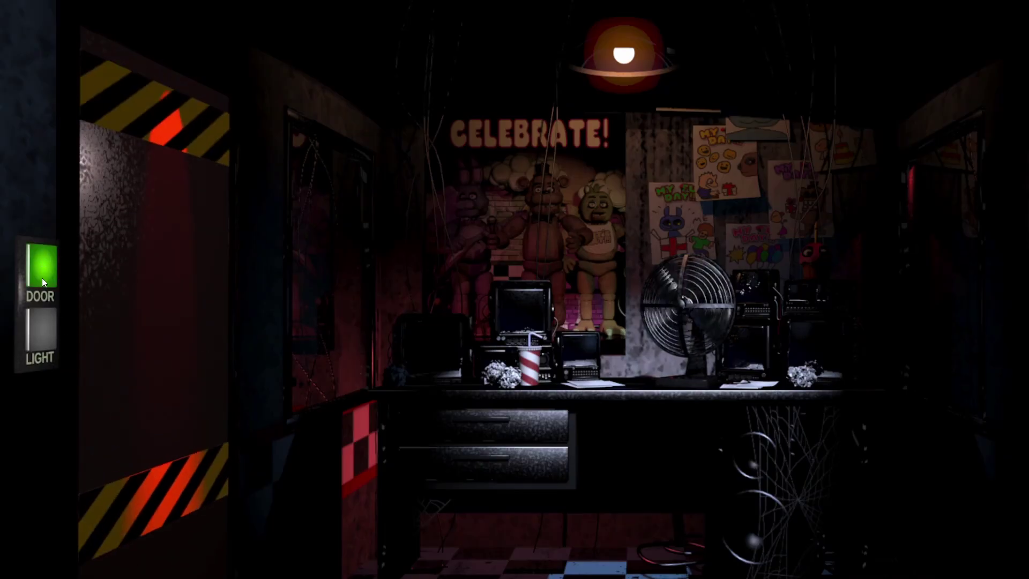
{"action": "left_click", "coordinate": [43, 279]}
{"action": "left_click", "coordinate": [41, 328]}
{"action": "left_click", "coordinate": [42, 265]}
{"action": "left_click", "coordinate": [43, 332]}
{"action": "left_click", "coordinate": [43, 277]}
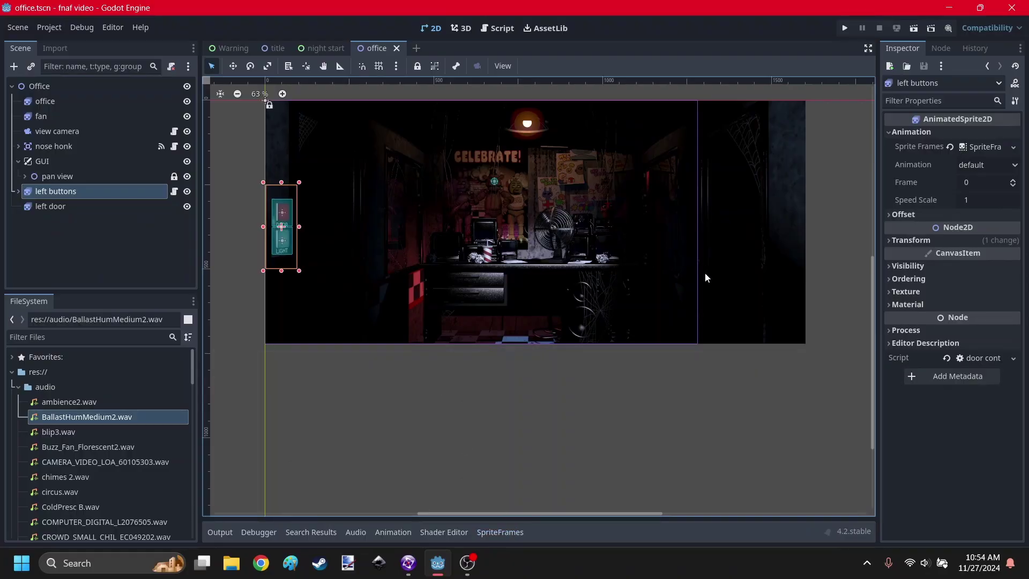
Duplicate the left buttons node with its children and move the copy to the wall beside the office's right doorway.
{"action": "scroll", "coordinate": [343, 298], "scroll_direction": "up", "scroll_amount": 9}
{"action": "scroll", "coordinate": [346, 287], "scroll_direction": "down", "scroll_amount": 5}
{"action": "key", "text": "ctrl+d"}
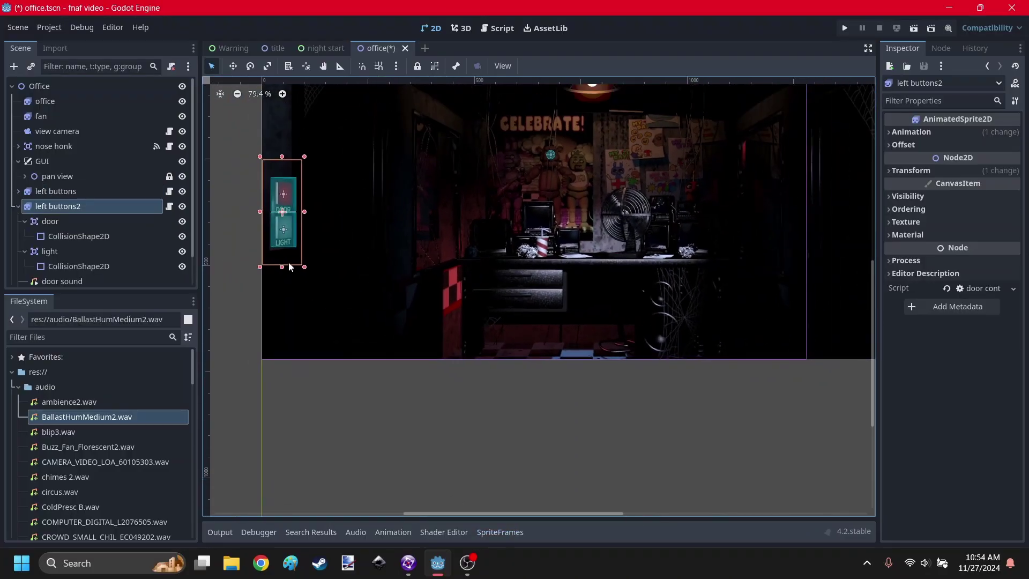
{"action": "left_click_drag", "start_coordinate": [290, 230], "coordinate": [836, 231]}
{"action": "middle_click_drag", "start_coordinate": [740, 224], "coordinate": [292, 223]}
{"action": "left_click_drag", "start_coordinate": [368, 265], "coordinate": [402, 249]}
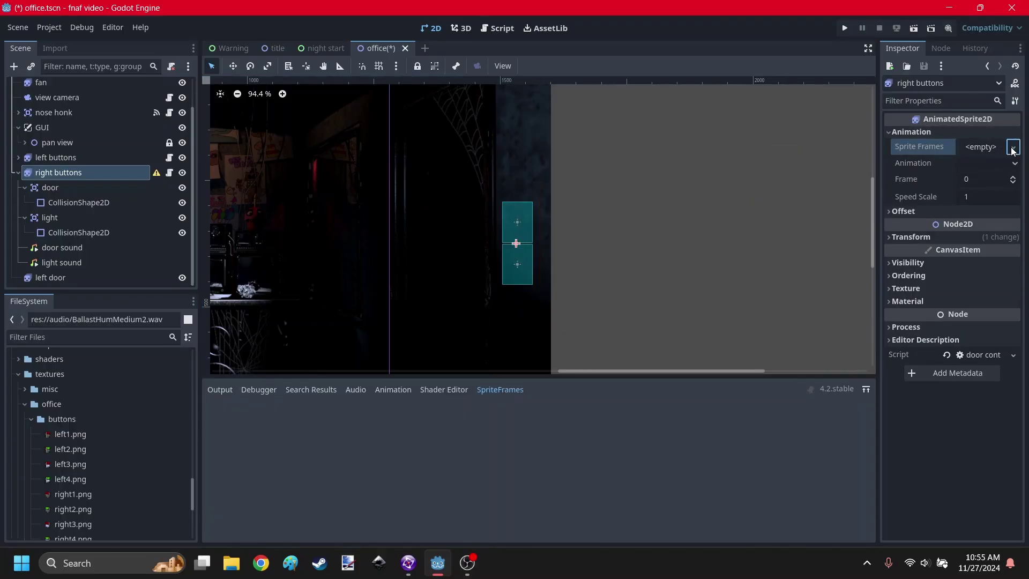
Open the resource options for the right buttons sprite's empty Sprite Frames property.
{"action": "left_click", "coordinate": [1013, 148]}
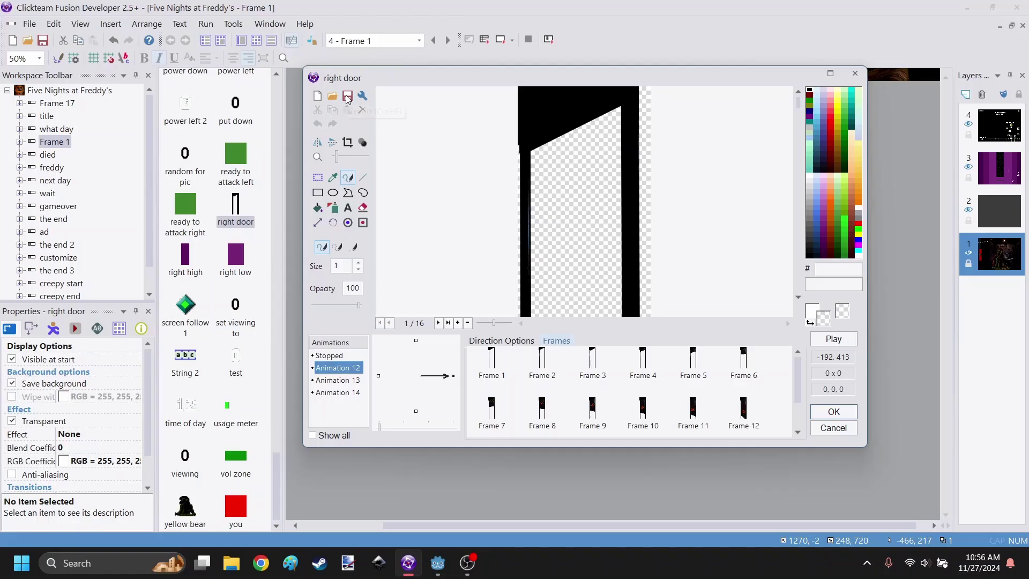
Export frames 1 to 16 of the right door's Animation 12 as numbered image files.
{"action": "left_click", "coordinate": [347, 96]}
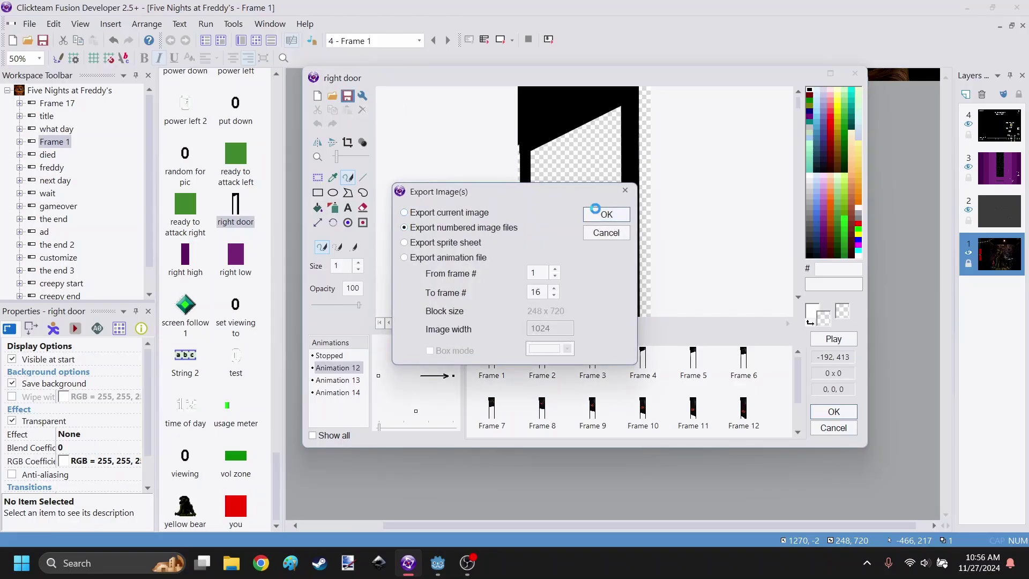
{"action": "left_click", "coordinate": [605, 214]}
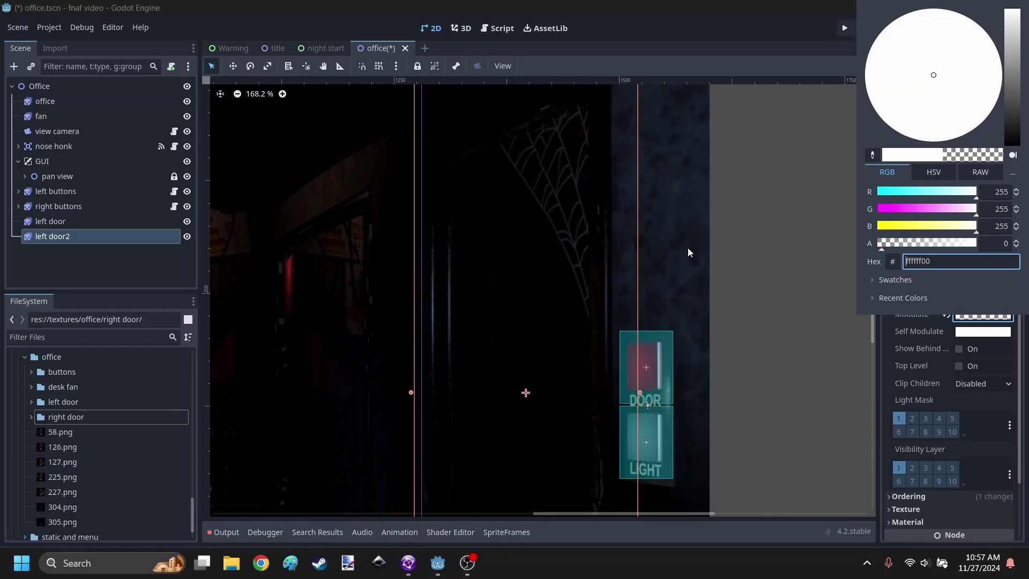
{"action": "scroll", "coordinate": [585, 188], "scroll_direction": "down", "scroll_amount": 10}
{"action": "scroll", "coordinate": [594, 252], "scroll_direction": "up", "scroll_amount": 11}
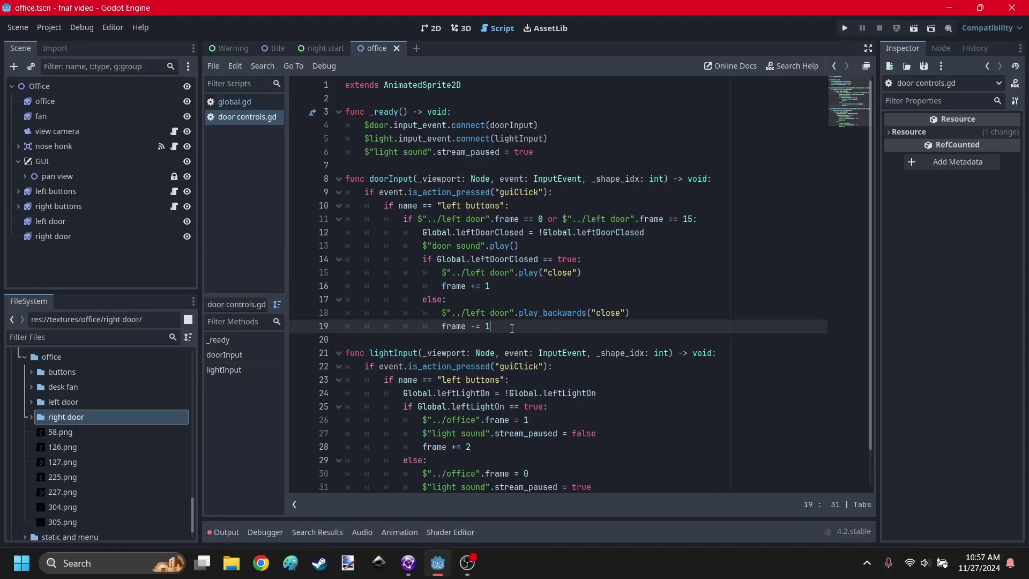
Duplicate the left buttons block in doorInput below itself and change the copy's name check to "right buttons".
{"action": "left_click_drag", "start_coordinate": [512, 328], "coordinate": [307, 211]}
{"action": "key", "text": "ctrl+c"}
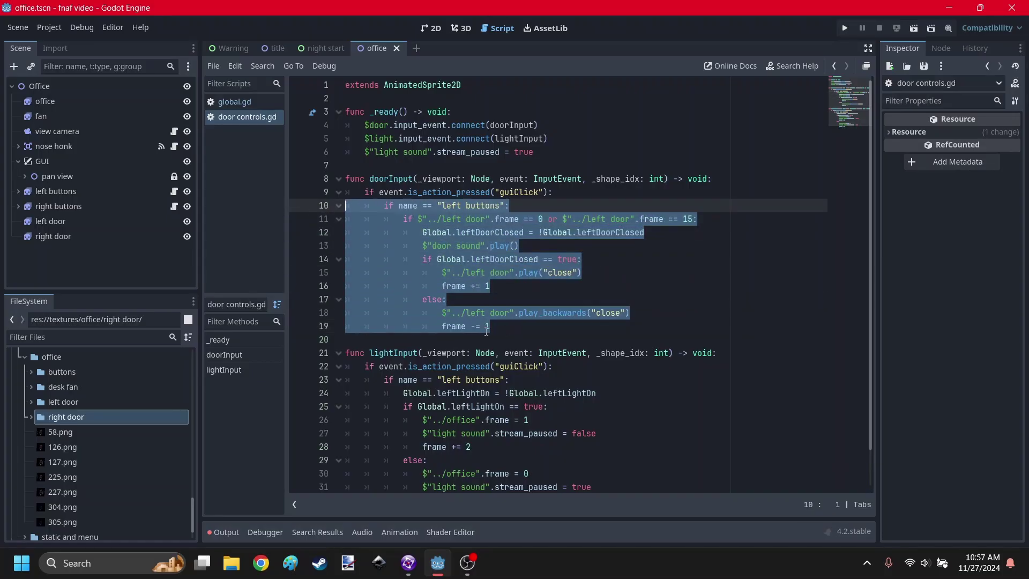
{"action": "left_click", "coordinate": [496, 327]}
{"action": "key", "text": "Return"}
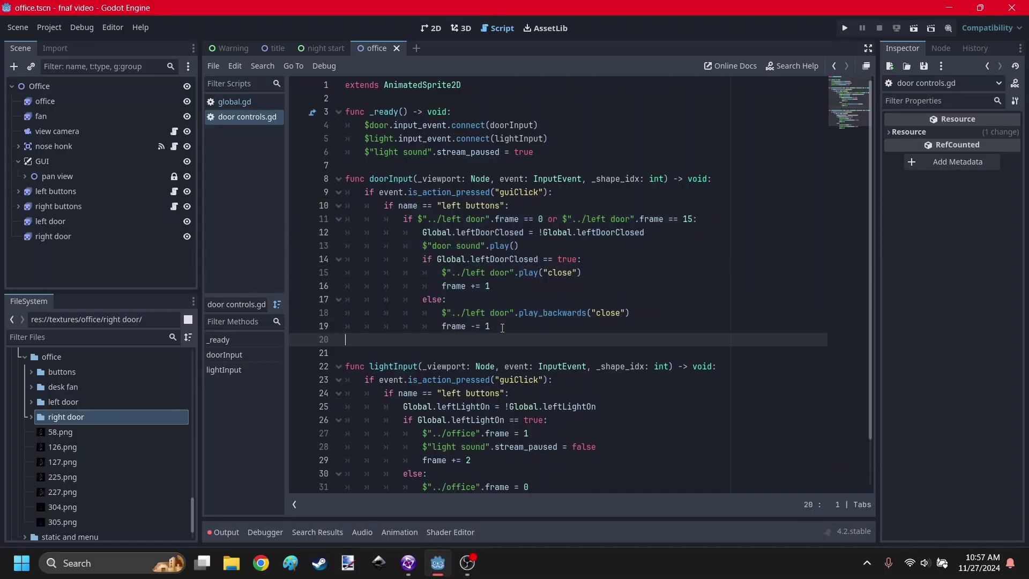
{"action": "key", "text": "Return"}
{"action": "key", "text": "ctrl+v"}
{"action": "scroll", "coordinate": [502, 328], "scroll_direction": "down", "scroll_amount": 3}
{"action": "double_click", "coordinate": [451, 245]}
{"action": "double_click", "coordinate": [450, 232]}
{"action": "type", "text": "ri"}
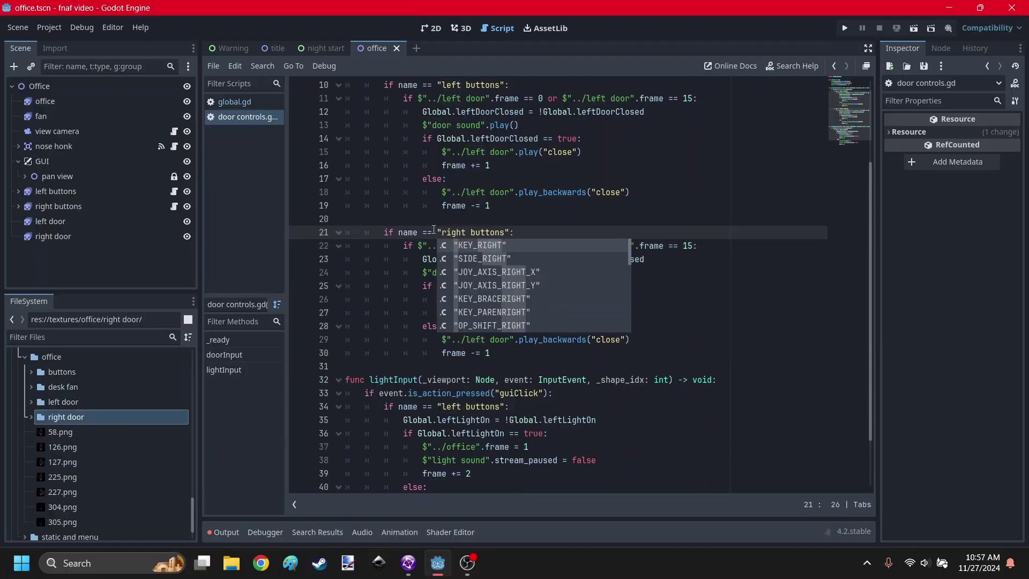
{"action": "left_click", "coordinate": [433, 232]}
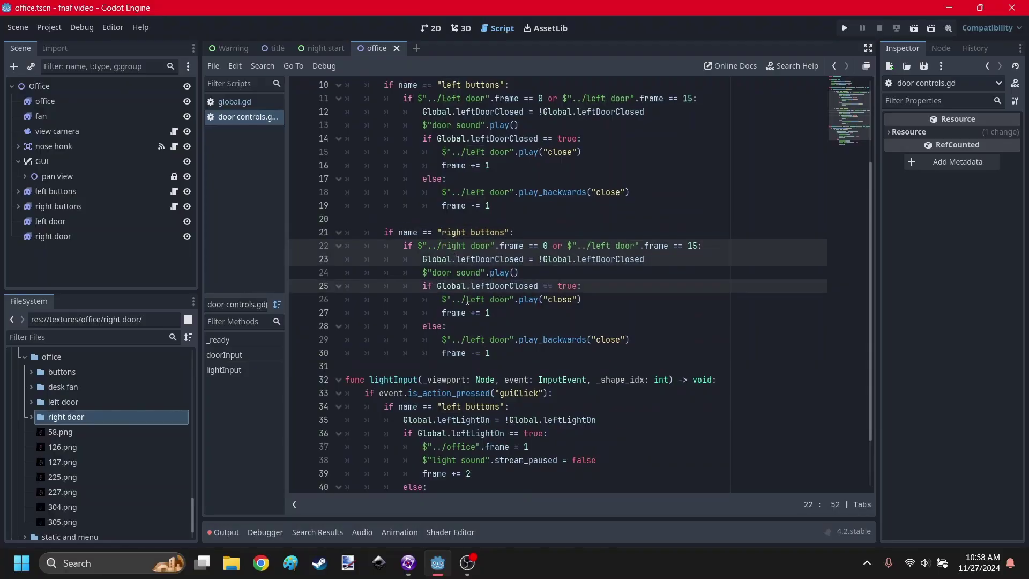
Change the remaining left door paths and leftDoorClosed references in the right buttons block from left to right.
{"action": "left_click", "coordinate": [466, 300], "text": "alt"}
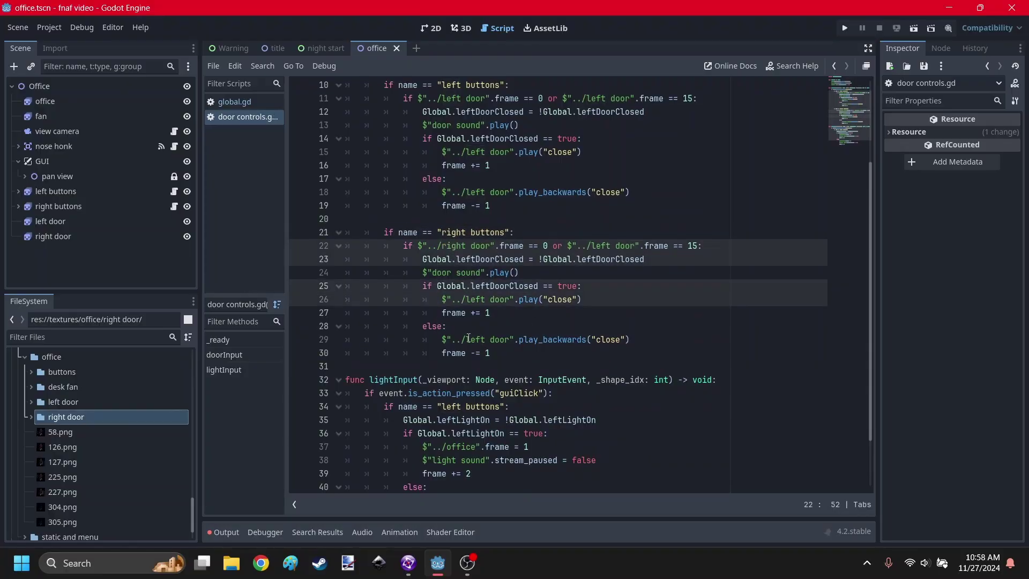
{"action": "left_click", "coordinate": [467, 339], "text": "alt"}
{"action": "key", "text": "shift+Right"}
{"action": "key", "text": "shift+Right"}
{"action": "key", "text": "shift+Right"}
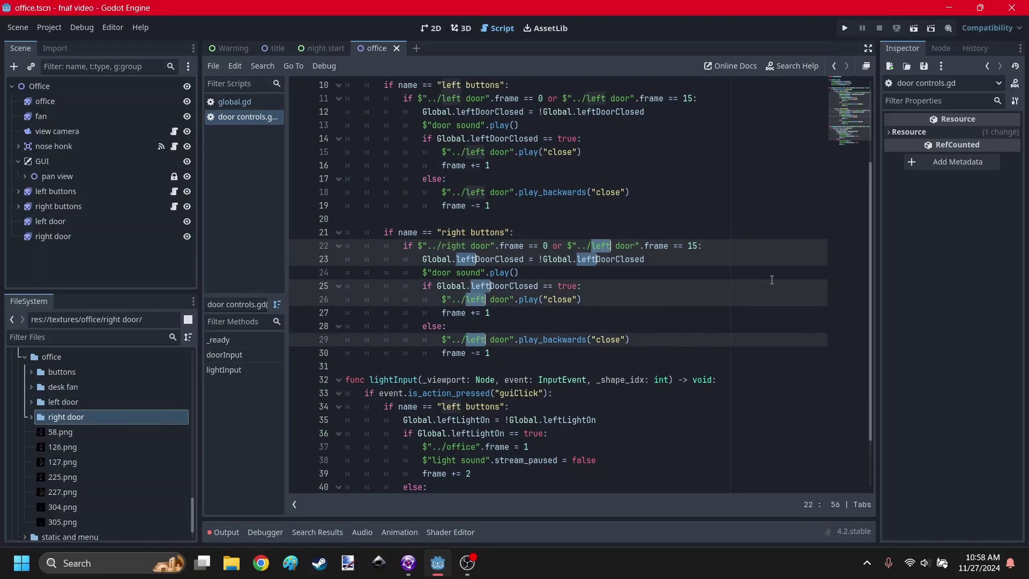
{"action": "type", "text": "right"}
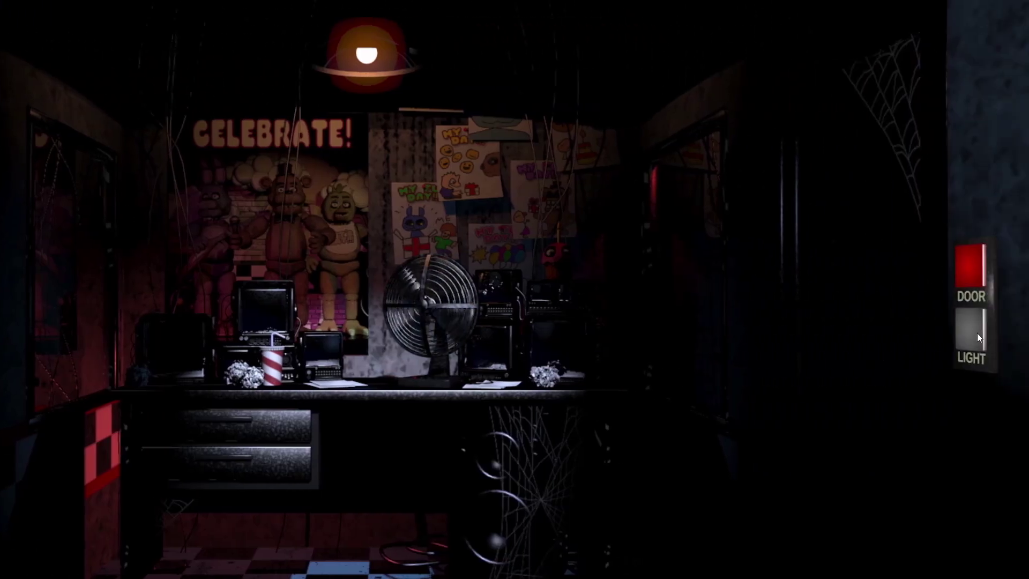
Test the right light and door buttons together with the left door and light buttons in the running game.
{"action": "left_click", "coordinate": [975, 339]}
{"action": "left_click", "coordinate": [973, 346]}
{"action": "left_click", "coordinate": [970, 264]}
{"action": "left_click", "coordinate": [973, 268]}
{"action": "left_click", "coordinate": [969, 262]}
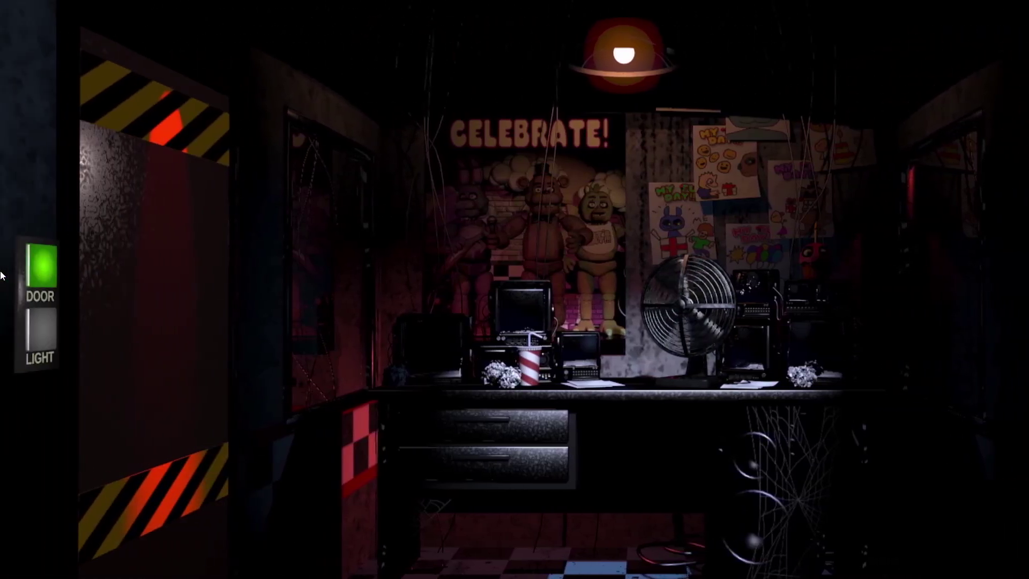
{"action": "left_click", "coordinate": [33, 282]}
{"action": "left_click", "coordinate": [969, 266]}
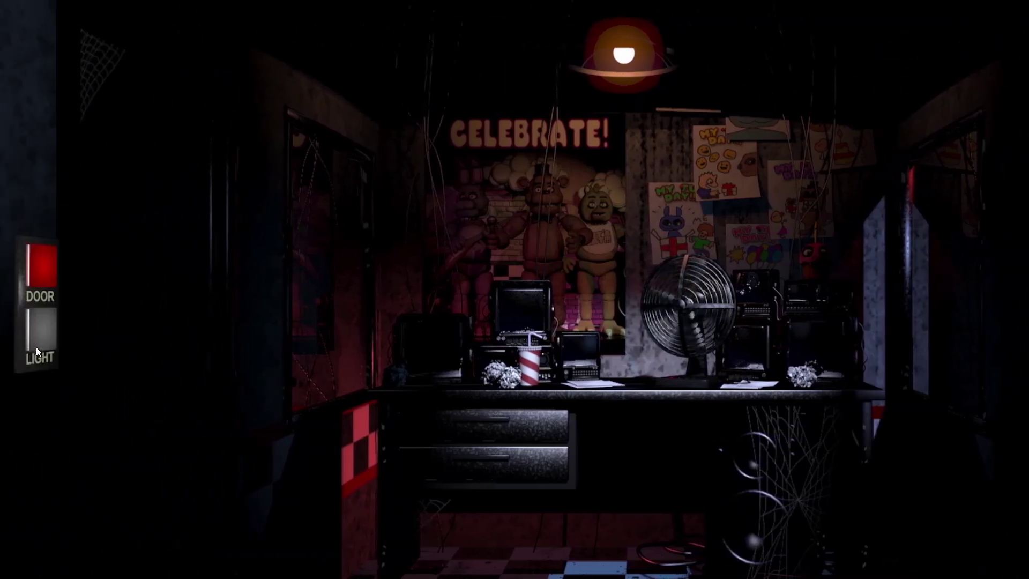
{"action": "left_click", "coordinate": [36, 346]}
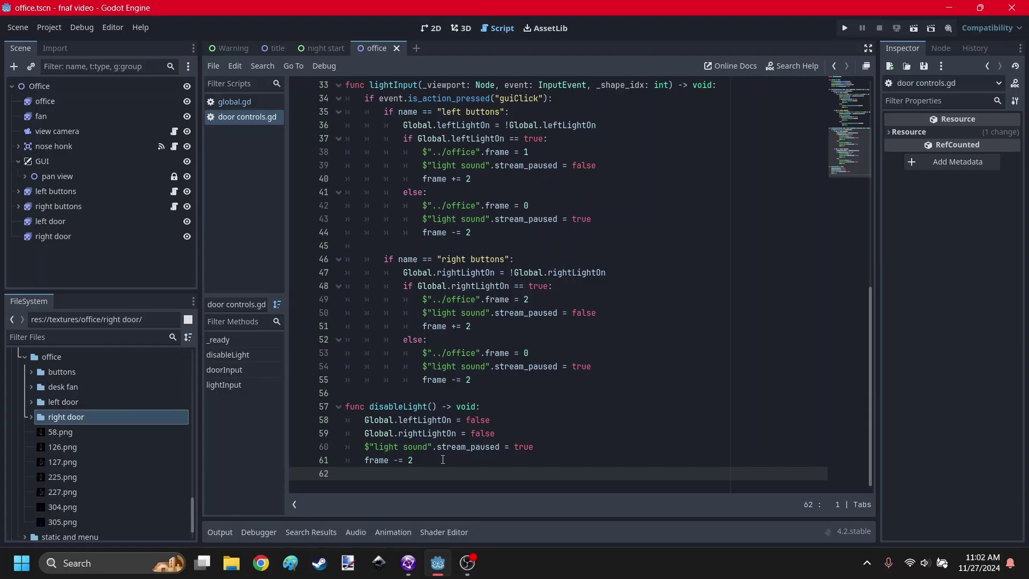
Review the disableLight function and test switching between the left and right lights in the running game.
{"action": "left_click_drag", "start_coordinate": [443, 460], "coordinate": [306, 409]}
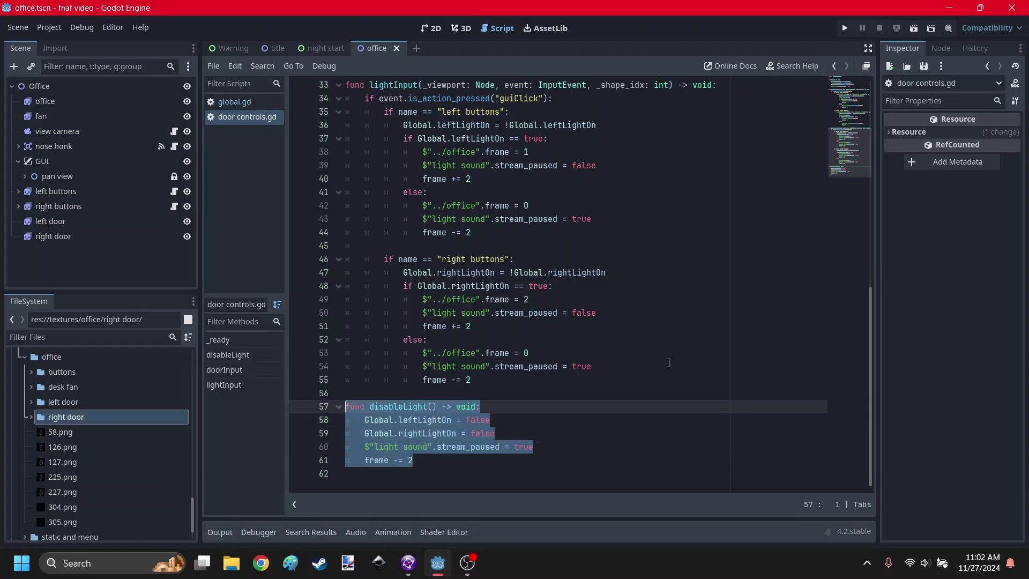
{"action": "left_click", "coordinate": [654, 316]}
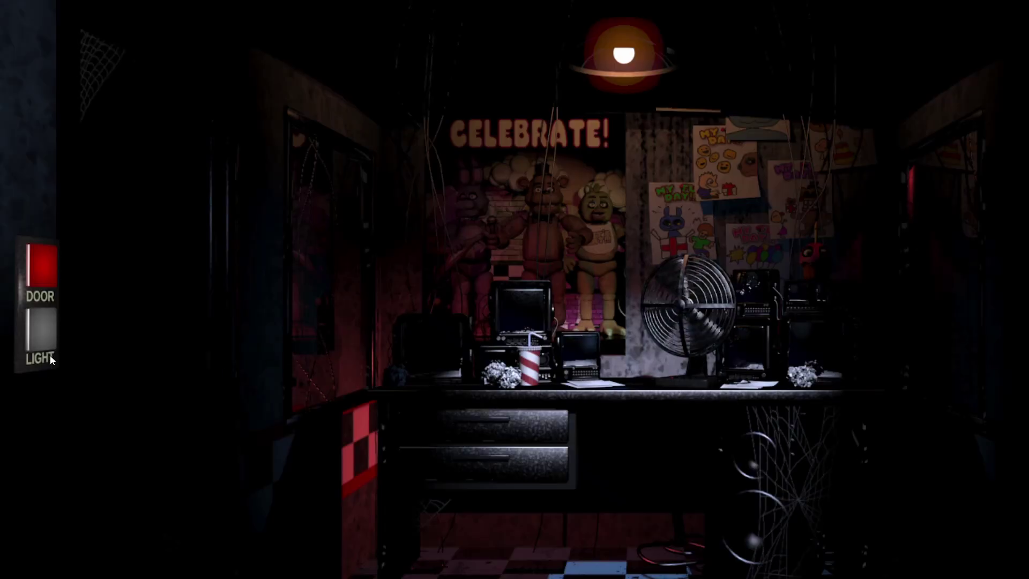
{"action": "left_click", "coordinate": [51, 349]}
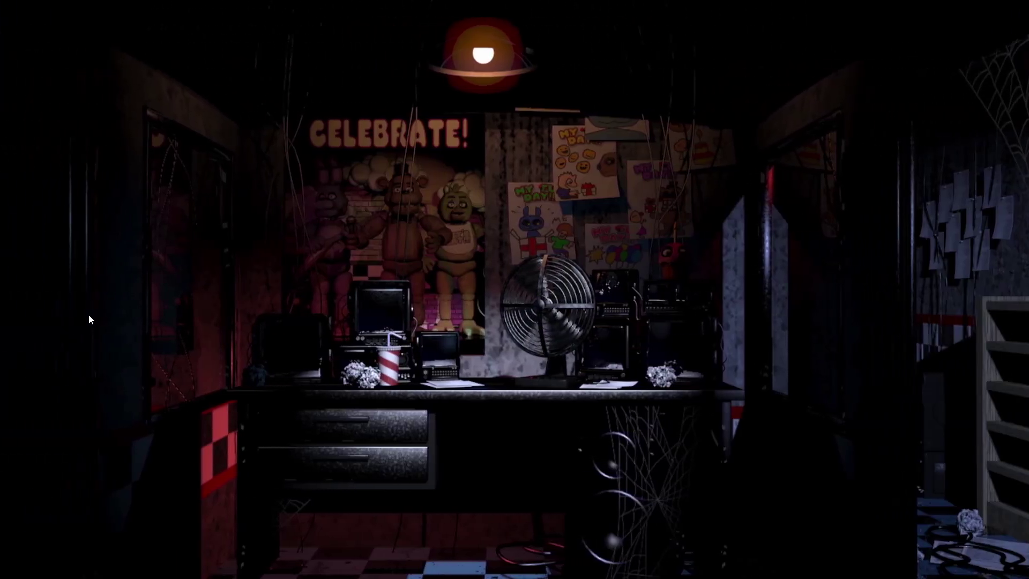
{"action": "left_click", "coordinate": [50, 343]}
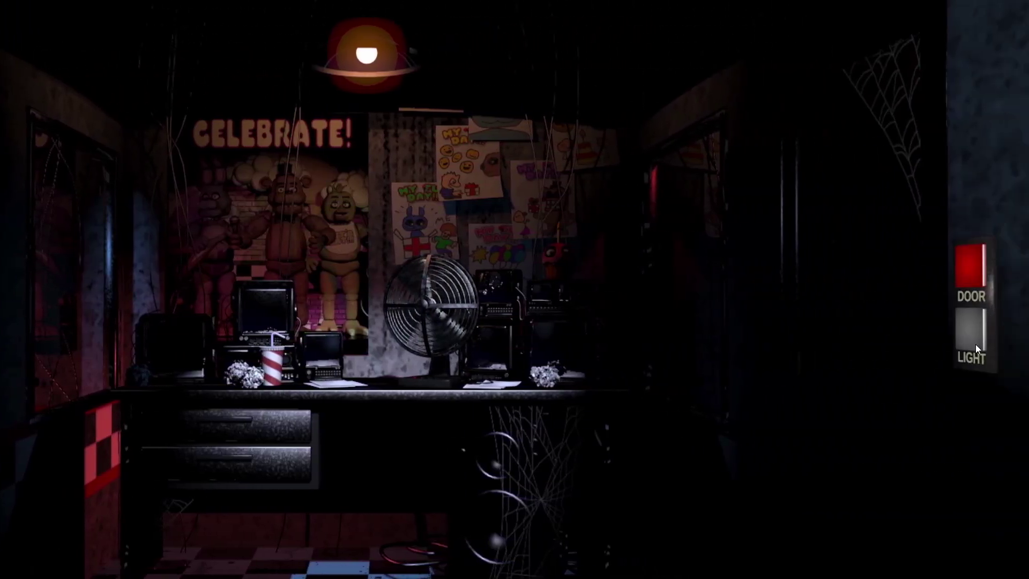
{"action": "left_click", "coordinate": [956, 339]}
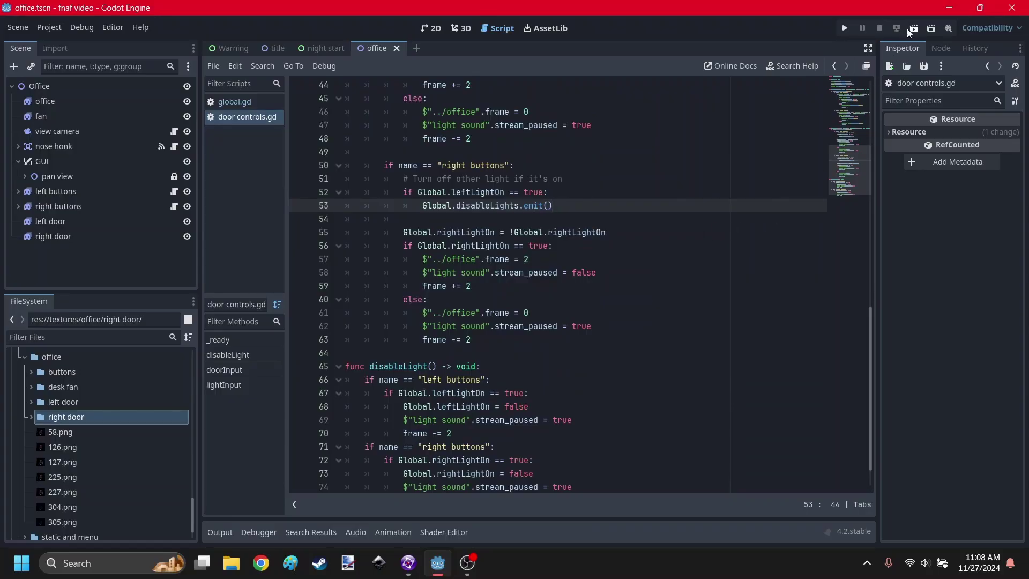
Run the office scene, test the light and door buttons on both sides, and close the game.
{"action": "left_click", "coordinate": [908, 29]}
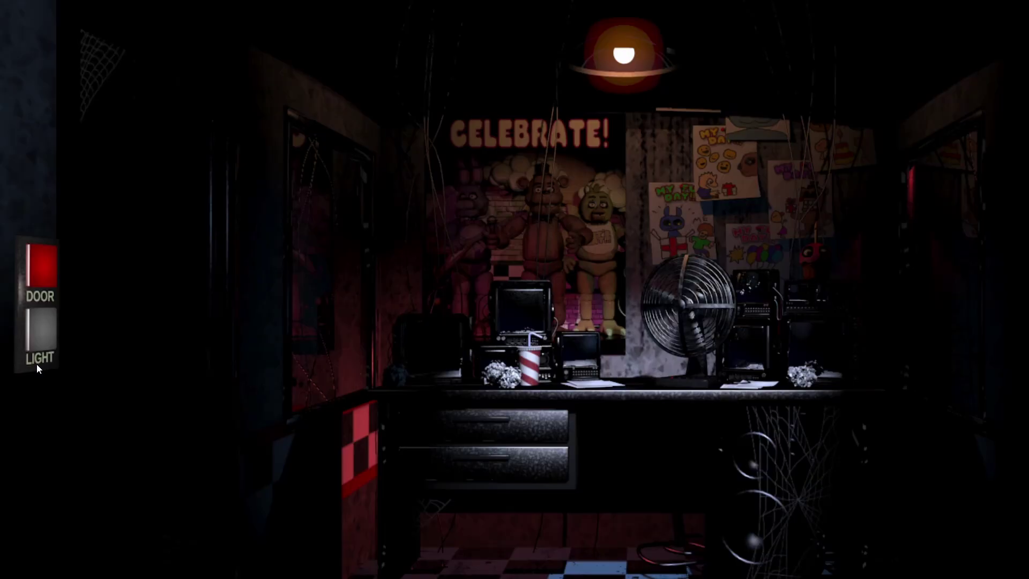
{"action": "left_click", "coordinate": [43, 343]}
{"action": "left_click", "coordinate": [42, 341]}
{"action": "left_click", "coordinate": [32, 336]}
{"action": "left_click", "coordinate": [37, 337]}
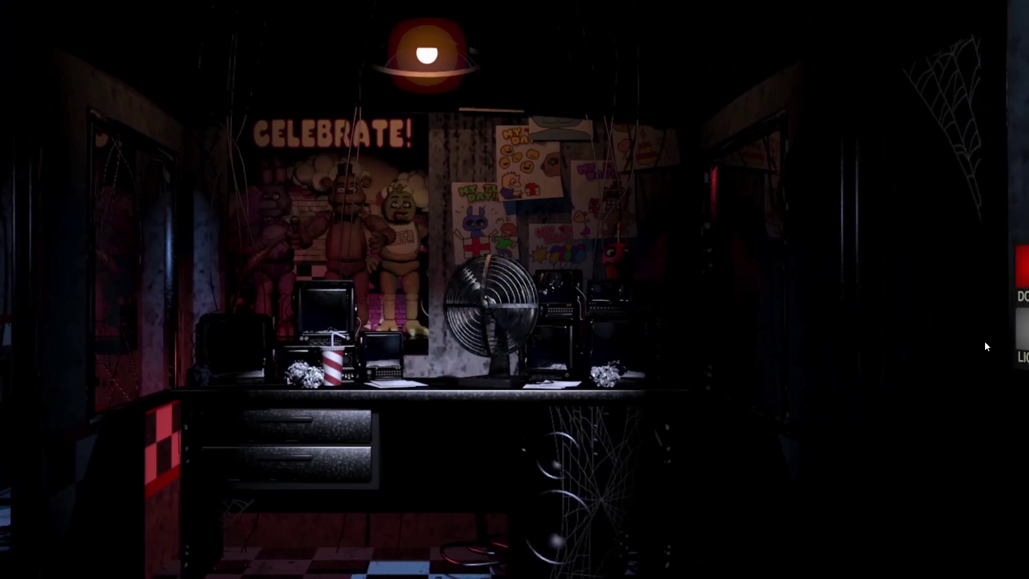
{"action": "left_click", "coordinate": [973, 343]}
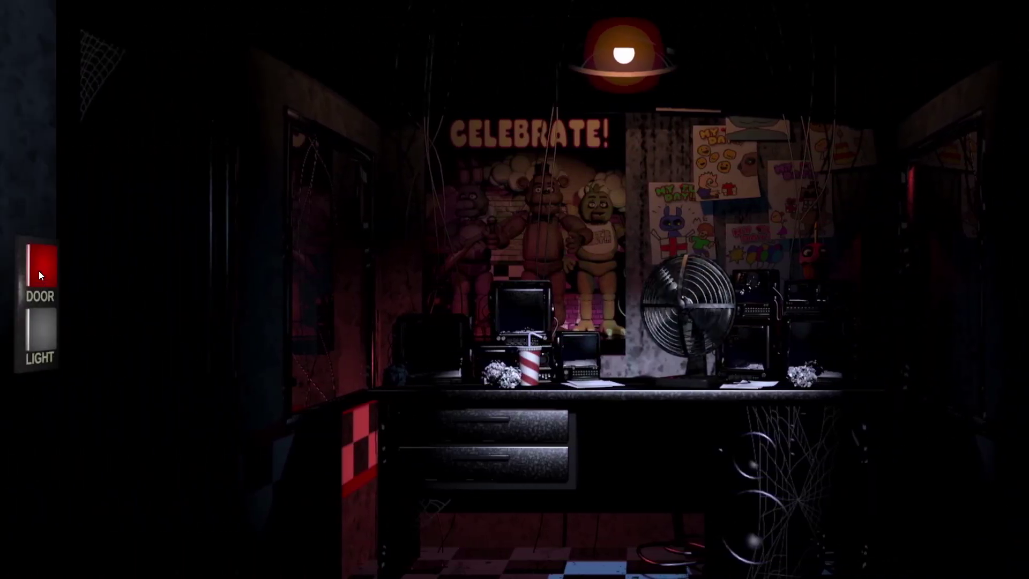
{"action": "left_click", "coordinate": [39, 269]}
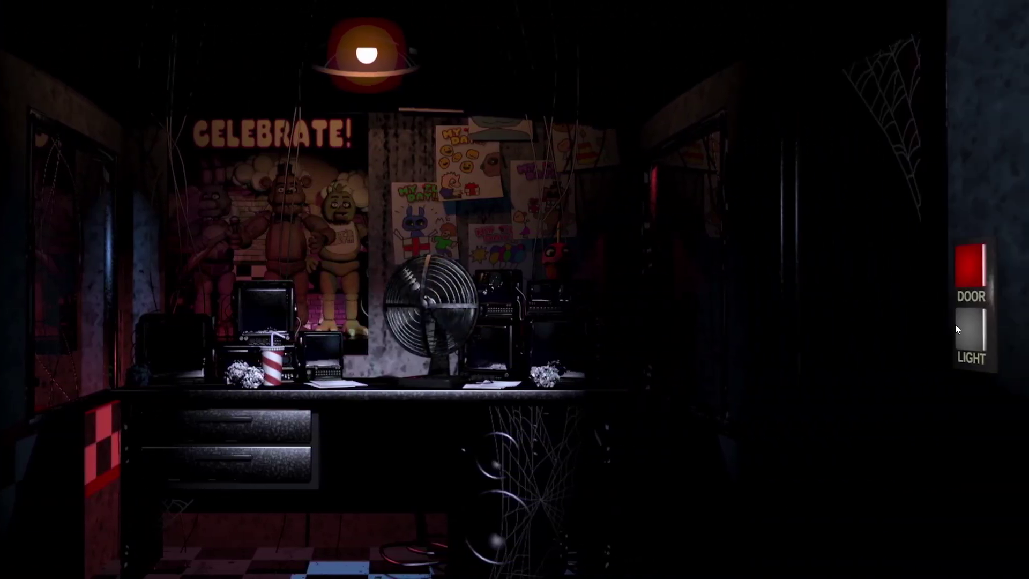
{"action": "left_click", "coordinate": [971, 265]}
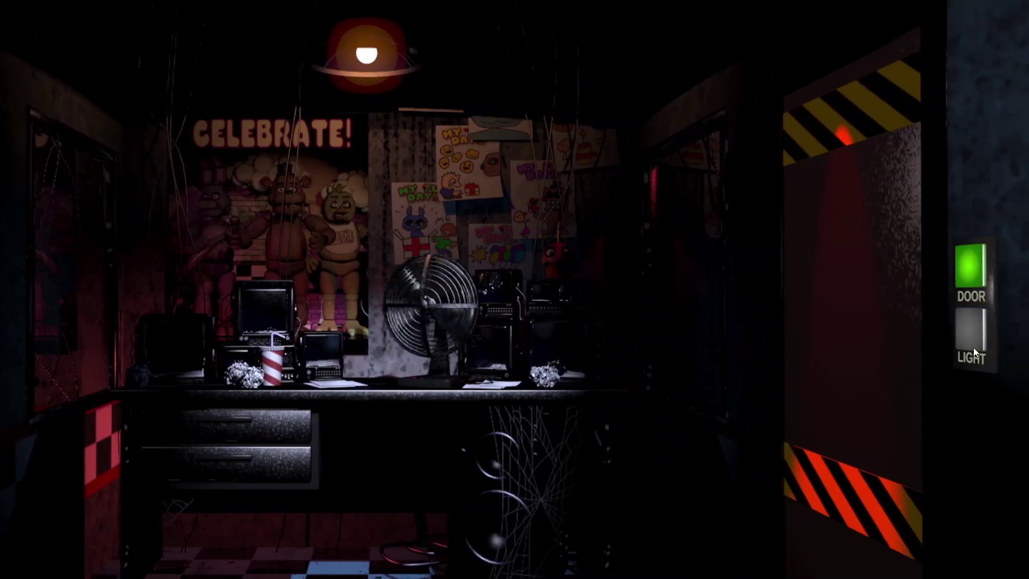
{"action": "left_click", "coordinate": [983, 268]}
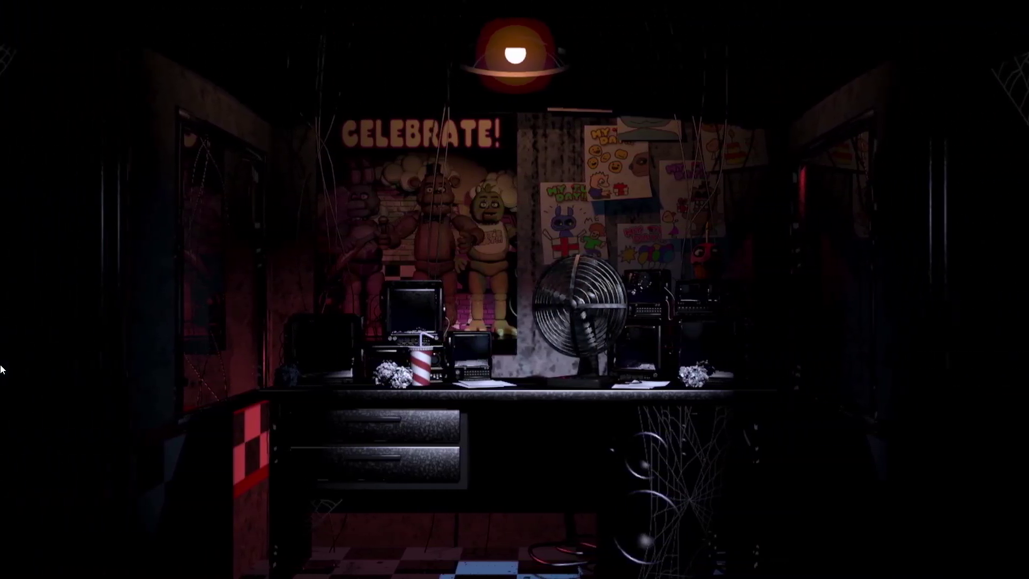
{"action": "left_click", "coordinate": [39, 268]}
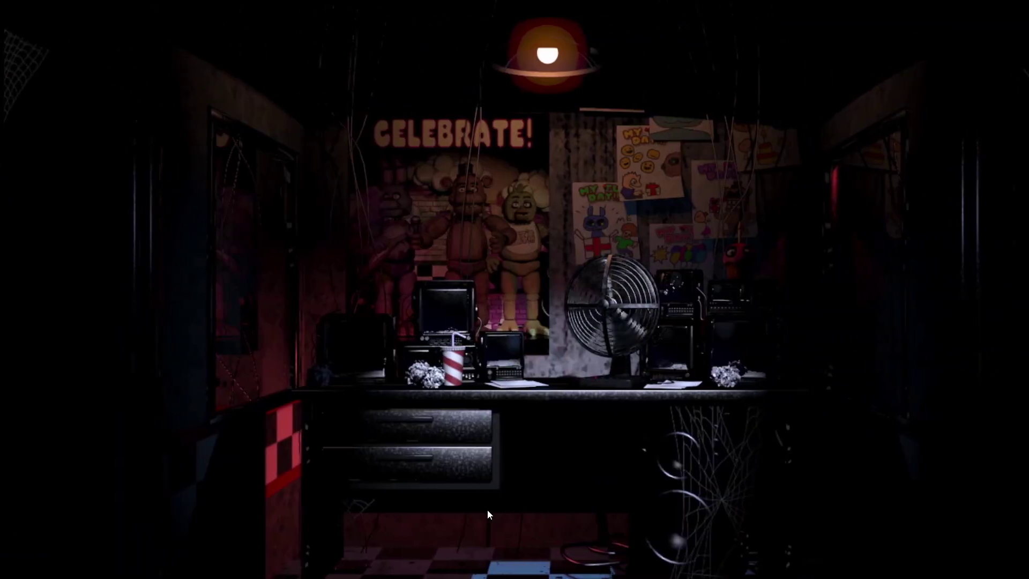
{"action": "key", "text": "alt+F4"}
Return to the 2D view and look over the office scene's layout.
{"action": "left_click", "coordinate": [432, 28]}
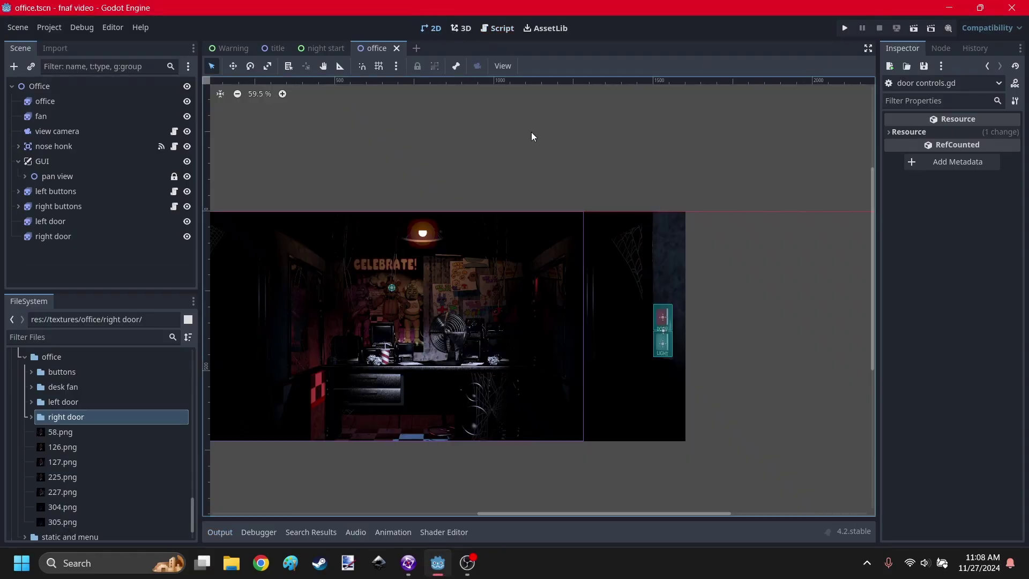
{"action": "scroll", "coordinate": [530, 412], "scroll_direction": "down", "scroll_amount": 13}
{"action": "middle_click_drag", "start_coordinate": [530, 412], "coordinate": [656, 283]}
{"action": "scroll", "coordinate": [656, 283], "scroll_direction": "up", "scroll_amount": 7}
{"action": "scroll", "coordinate": [620, 182], "scroll_direction": "up", "scroll_amount": 1}
{"action": "scroll", "coordinate": [621, 178], "scroll_direction": "up", "scroll_amount": 2}
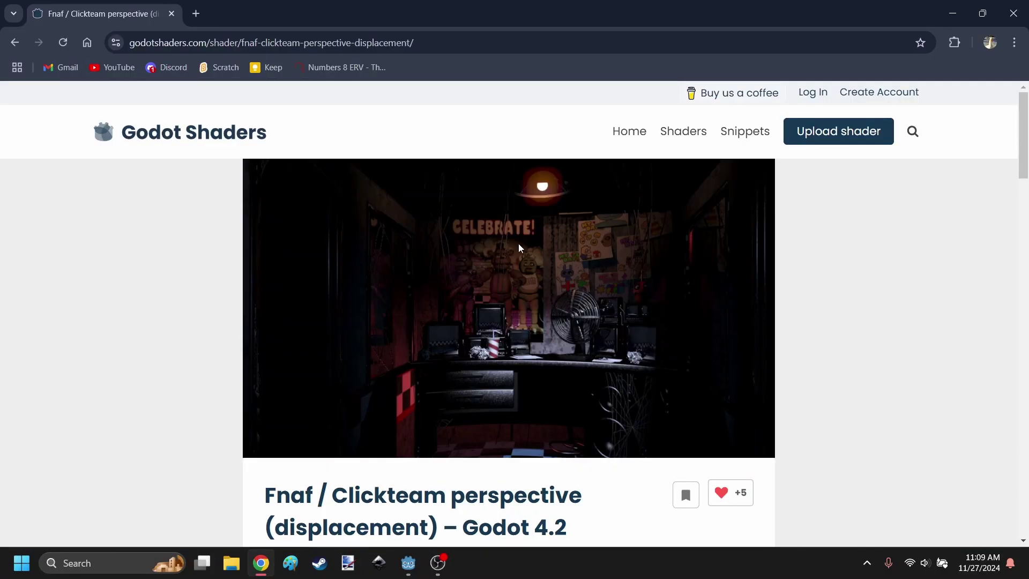
Read through the Fnaf / Clickteam perspective (displacement) shader page, including its shader code and comment section.
{"action": "scroll", "coordinate": [509, 291], "scroll_direction": "down", "scroll_amount": 10}
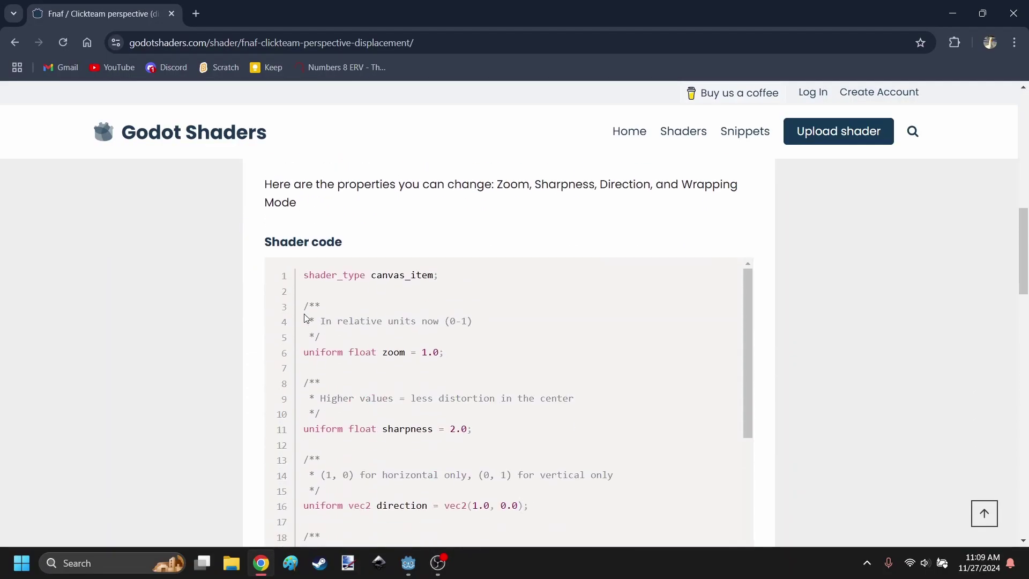
{"action": "scroll", "coordinate": [306, 314], "scroll_direction": "down", "scroll_amount": 10}
{"action": "scroll", "coordinate": [544, 273], "scroll_direction": "down", "scroll_amount": 4}
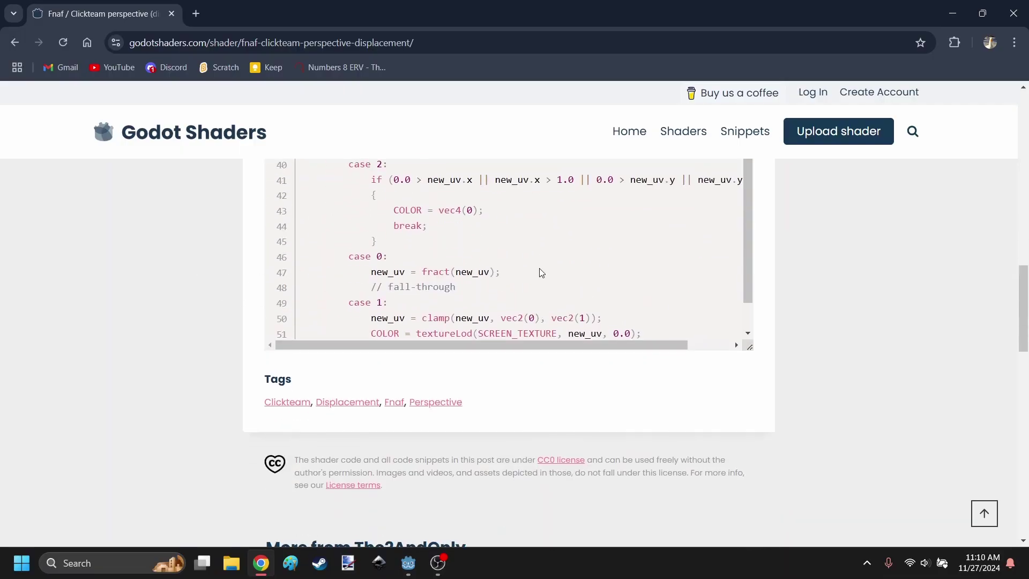
{"action": "scroll", "coordinate": [544, 273], "scroll_direction": "down", "scroll_amount": 6}
{"action": "scroll", "coordinate": [510, 345], "scroll_direction": "up", "scroll_amount": 10}
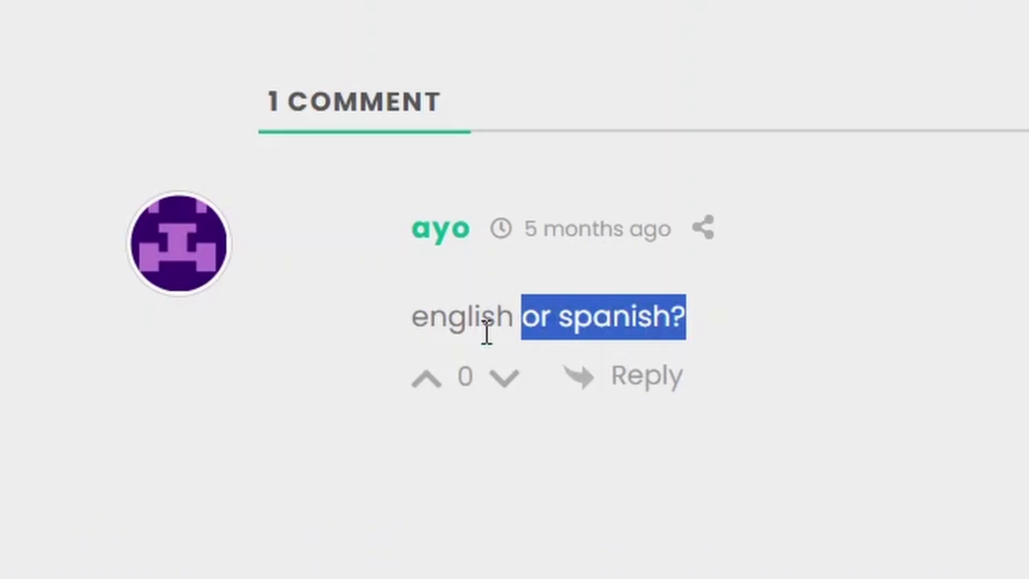
{"action": "left_click_drag", "start_coordinate": [484, 333], "coordinate": [336, 342]}
{"action": "left_click", "coordinate": [336, 342]}
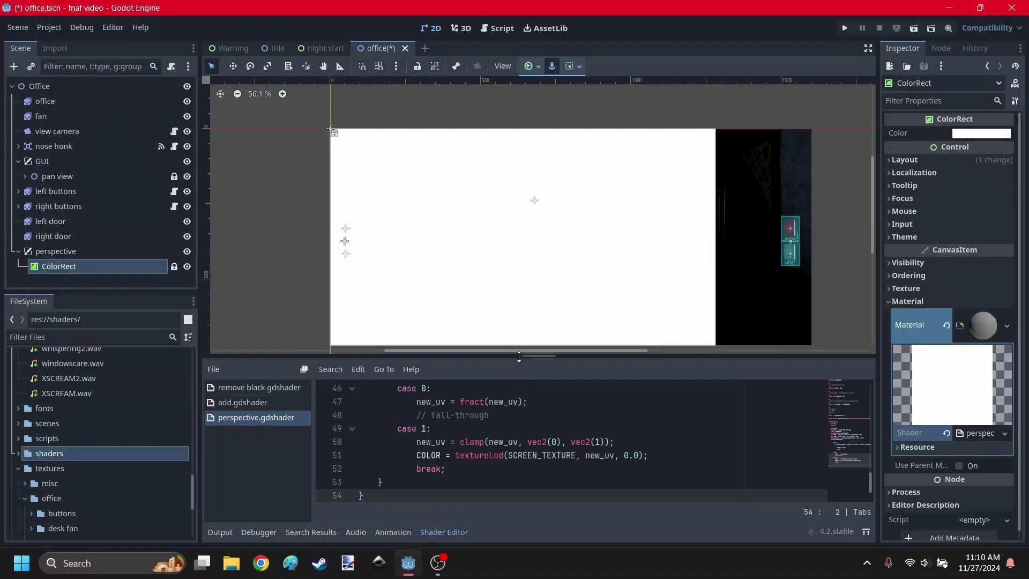
Enlarge the shader editor slightly, deselect the ColorRect, and examine the perspective shader's effect on the office.
{"action": "left_click_drag", "start_coordinate": [520, 357], "coordinate": [520, 346]}
{"action": "scroll", "coordinate": [512, 230], "scroll_direction": "down", "scroll_amount": 10}
{"action": "scroll", "coordinate": [501, 242], "scroll_direction": "up", "scroll_amount": 5}
{"action": "left_click", "coordinate": [347, 211]}
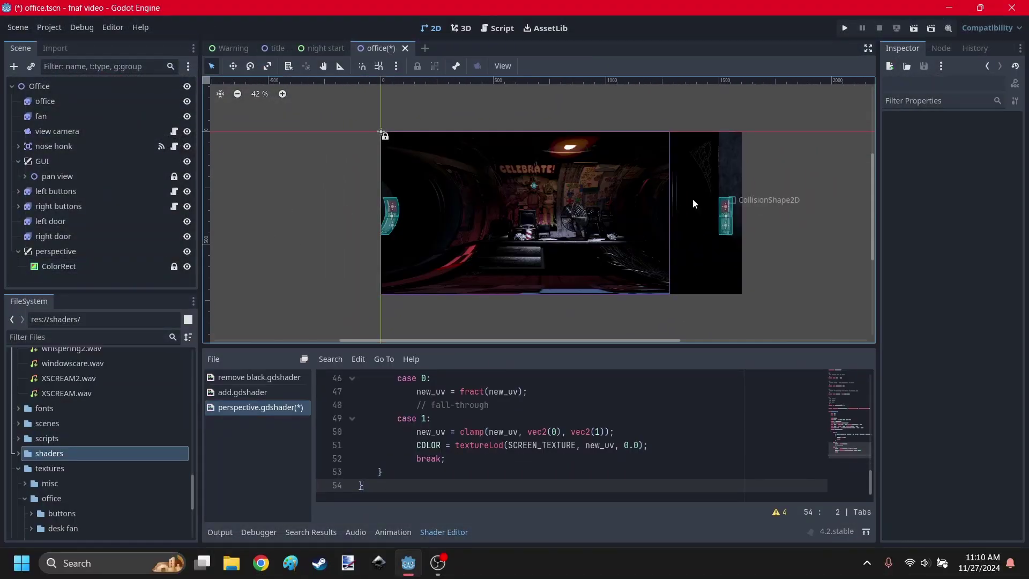
{"action": "scroll", "coordinate": [484, 190], "scroll_direction": "up", "scroll_amount": 4}
{"action": "scroll", "coordinate": [572, 218], "scroll_direction": "down", "scroll_amount": 4}
{"action": "scroll", "coordinate": [573, 217], "scroll_direction": "up", "scroll_amount": 2}
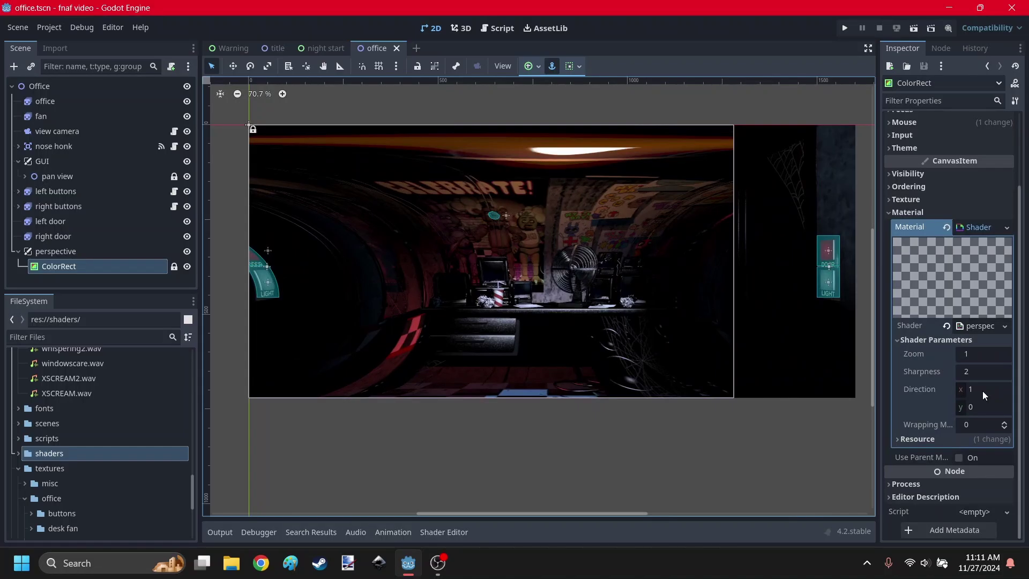
Set the perspective shader's Direction parameter to x 0 and y 1 on the ColorRect.
{"action": "left_click", "coordinate": [984, 395]}
{"action": "type", "text": "0"}
{"action": "left_click", "coordinate": [983, 407]}
{"action": "type", "text": "1"}
{"action": "key", "text": "Return"}
{"action": "middle_click_drag", "start_coordinate": [478, 261], "coordinate": [503, 289]}
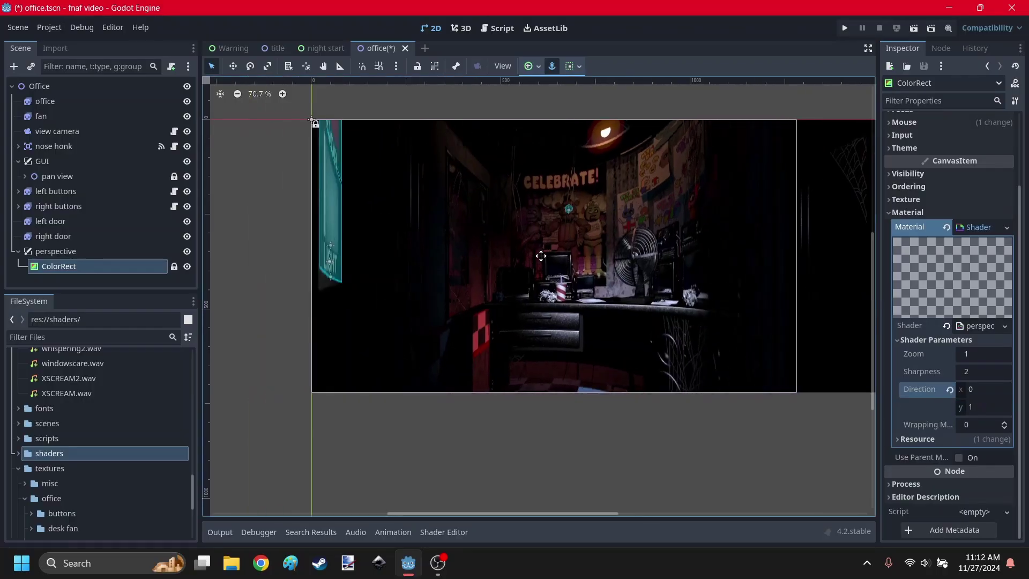
Set the perspective shader's Zoom parameter to 0.5 on the ColorRect.
{"action": "left_click", "coordinate": [976, 366]}
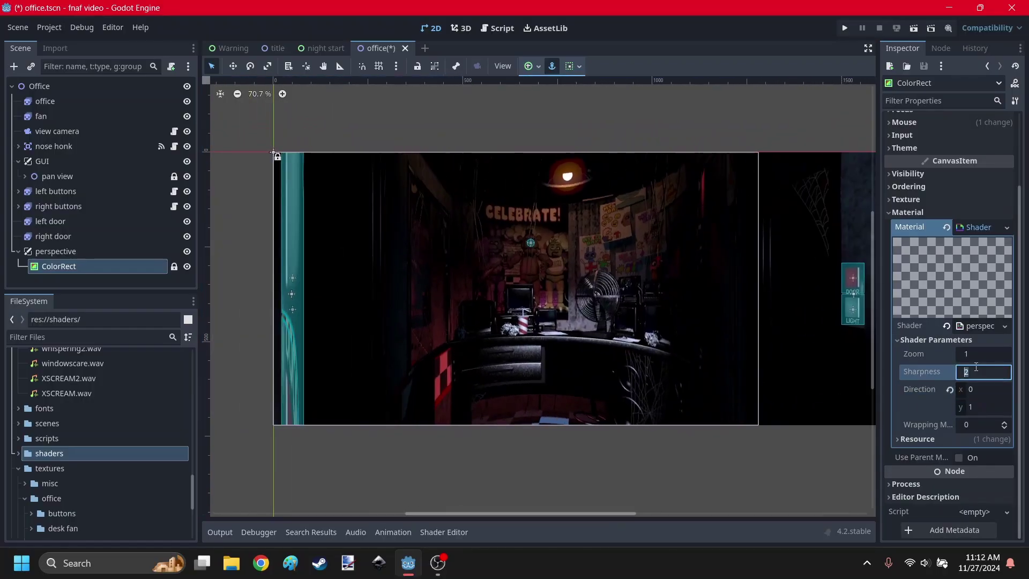
{"action": "left_click", "coordinate": [982, 354]}
{"action": "type", "text": "0.5"}
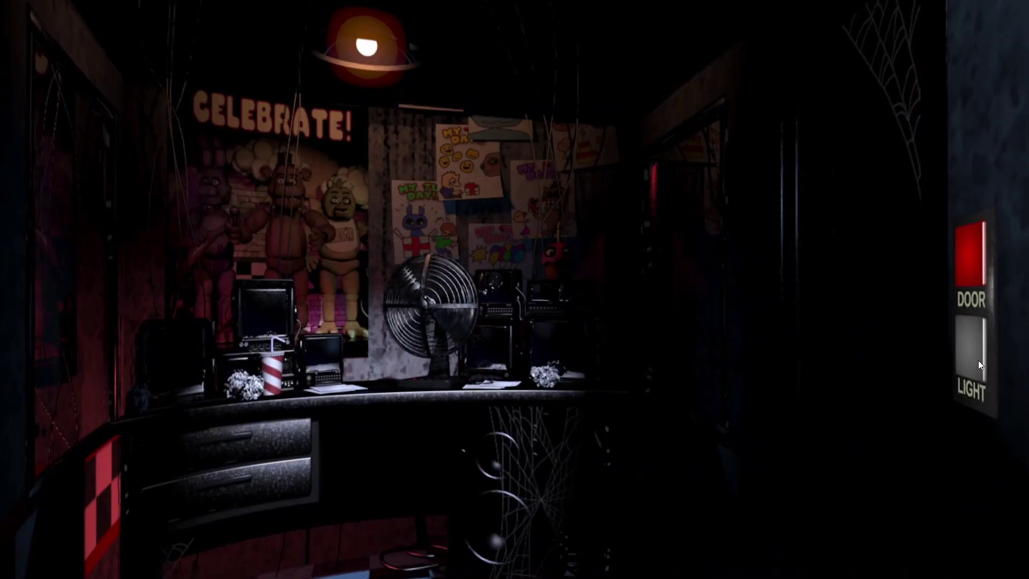
Test the door and light buttons on both sides of the office in the running scene.
{"action": "left_click", "coordinate": [979, 361]}
{"action": "left_click", "coordinate": [977, 360]}
{"action": "left_click", "coordinate": [30, 349]}
{"action": "left_click", "coordinate": [34, 359]}
{"action": "left_click", "coordinate": [31, 263]}
{"action": "left_click", "coordinate": [40, 252]}
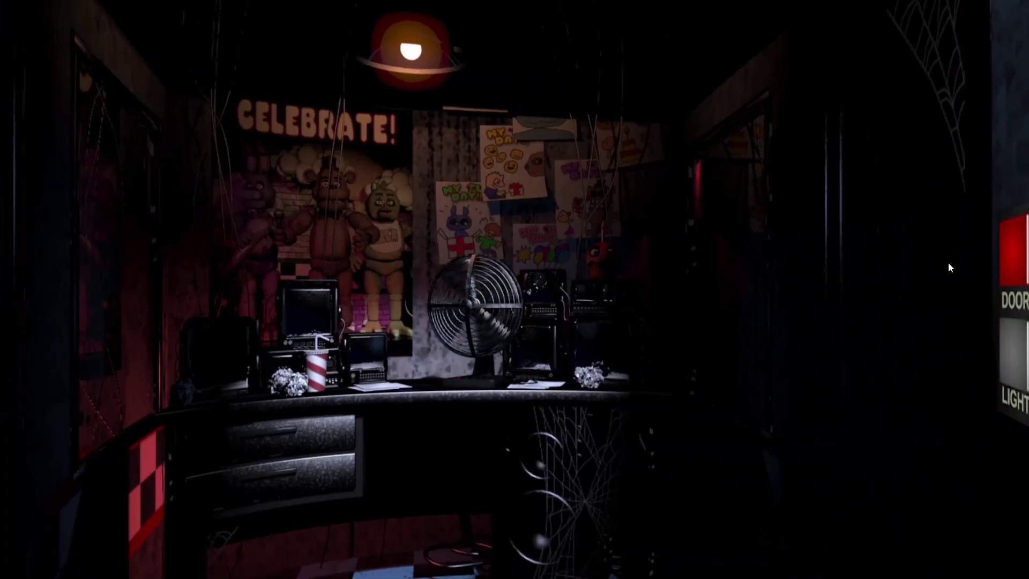
{"action": "left_click", "coordinate": [960, 268]}
{"action": "left_click", "coordinate": [960, 264]}
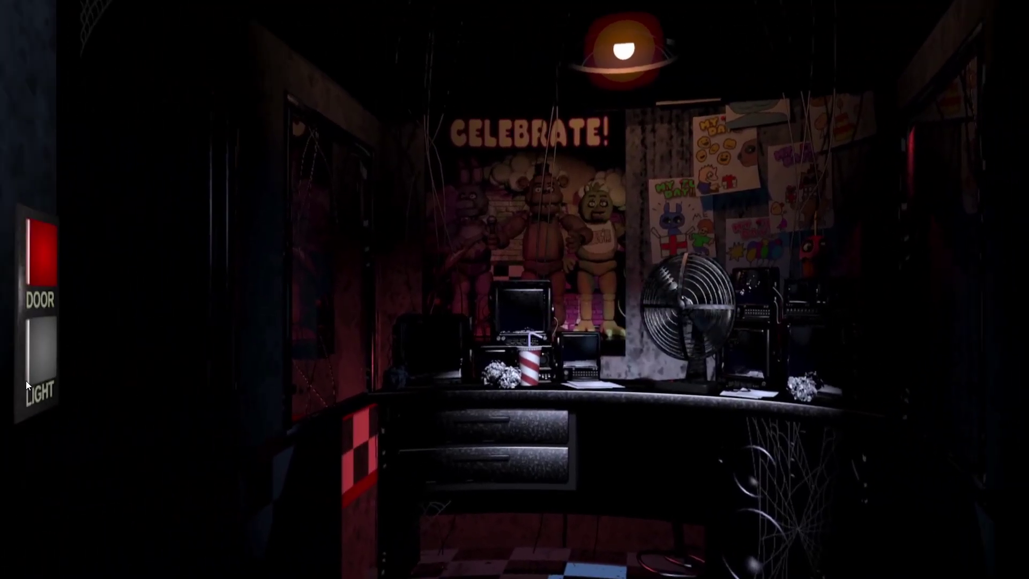
{"action": "left_click", "coordinate": [27, 385]}
{"action": "left_click", "coordinate": [27, 385]}
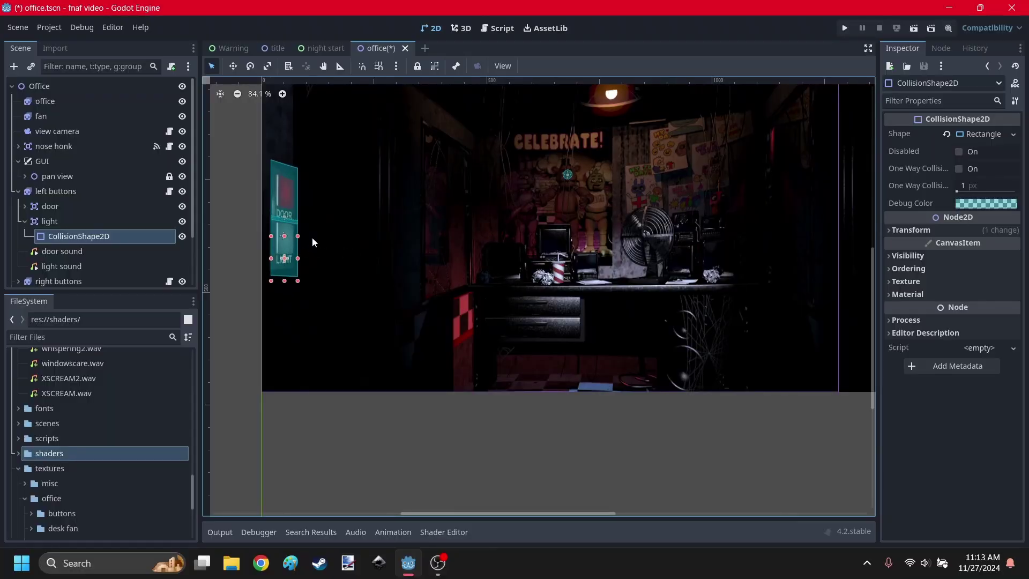
Make the rectangle shapes unique for all four door and light CollisionShape2D nodes under left buttons and right buttons.
{"action": "scroll", "coordinate": [320, 230], "scroll_direction": "down", "scroll_amount": 2}
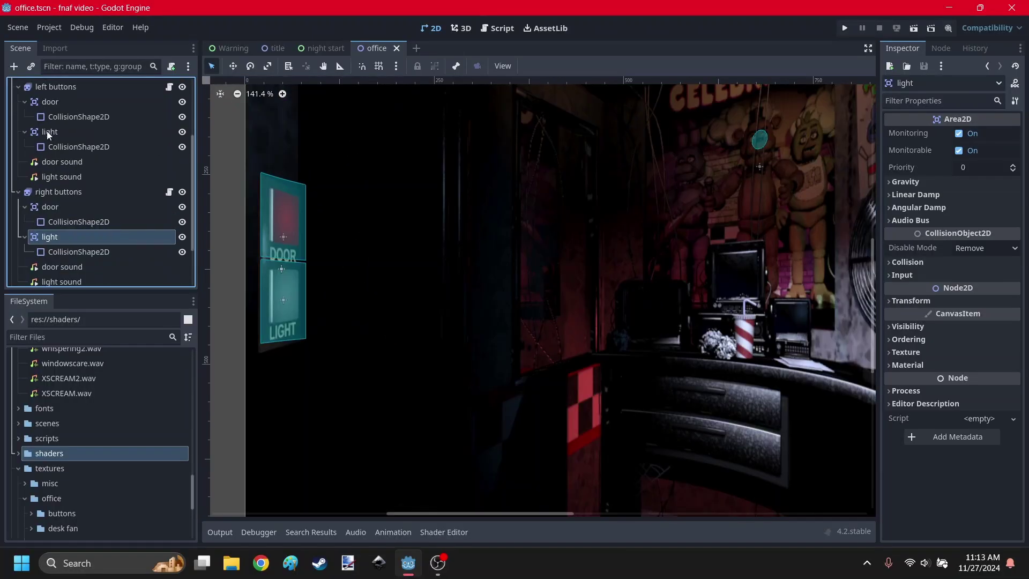
{"action": "left_click", "coordinate": [50, 118]}
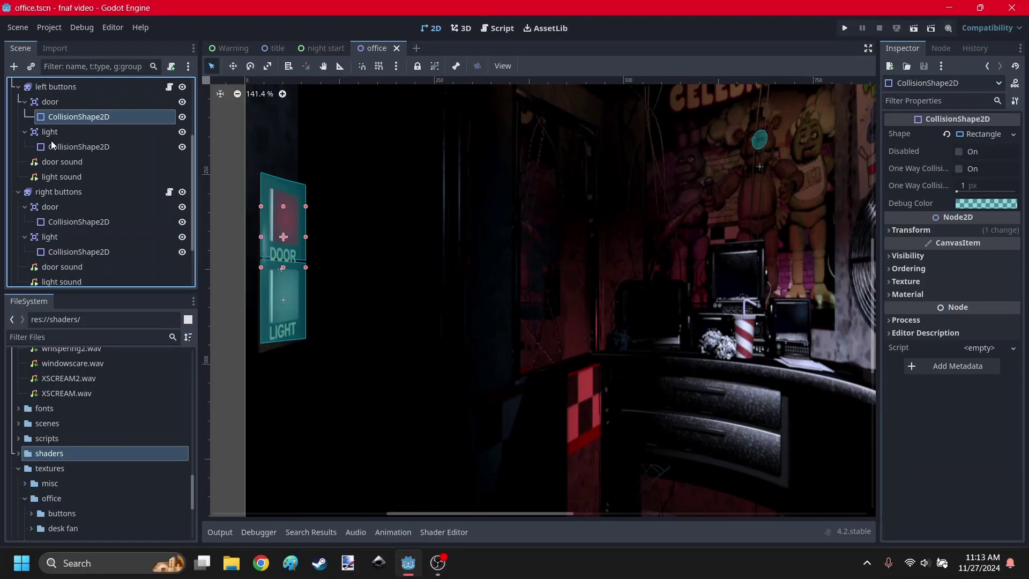
{"action": "left_click", "coordinate": [50, 145], "text": "ctrl"}
{"action": "left_click", "coordinate": [64, 222], "text": "ctrl"}
{"action": "left_click", "coordinate": [63, 251], "text": "ctrl"}
{"action": "left_click", "coordinate": [974, 132]}
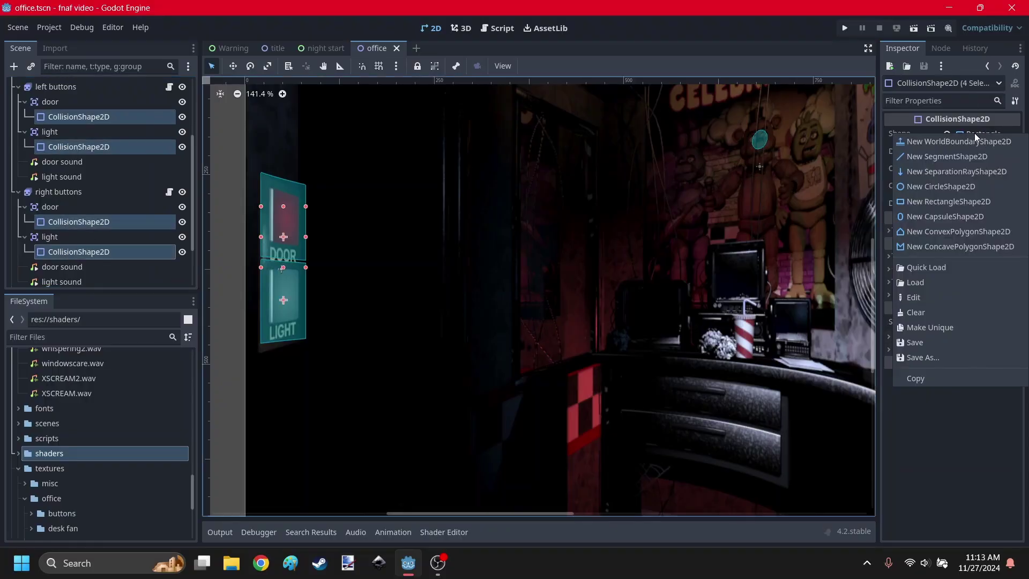
{"action": "left_click", "coordinate": [935, 327]}
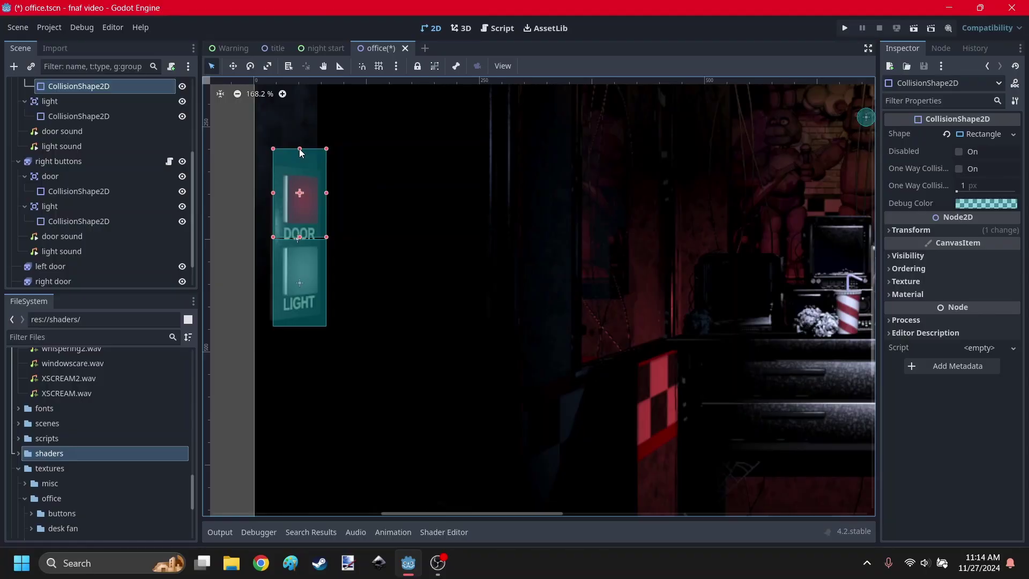
Extend the lower edge of the right light button's collision shape a little further down.
{"action": "scroll", "coordinate": [270, 208], "scroll_direction": "down", "scroll_amount": 5}
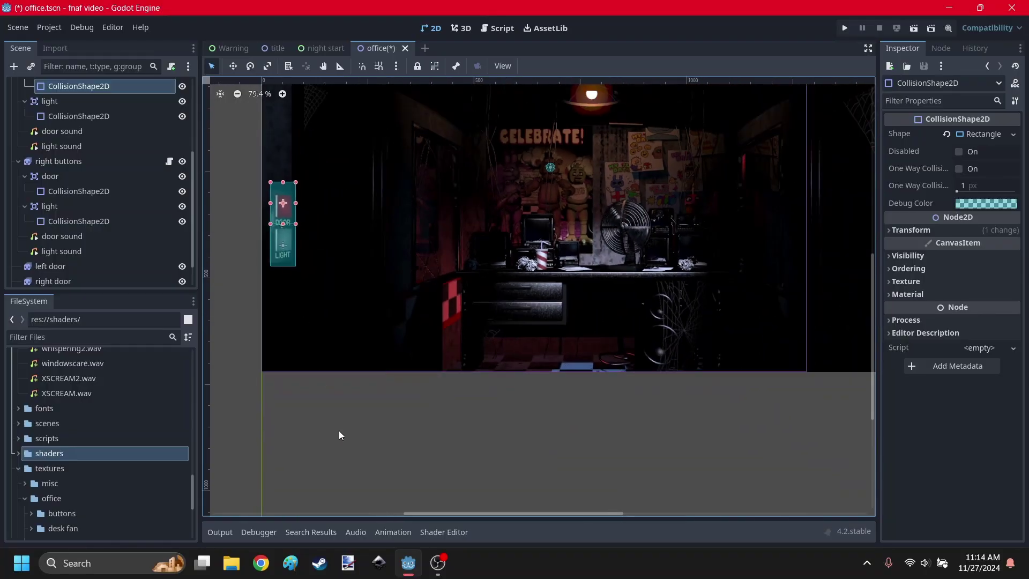
{"action": "left_click", "coordinate": [338, 440]}
{"action": "scroll", "coordinate": [857, 204], "scroll_direction": "up", "scroll_amount": 3}
{"action": "scroll", "coordinate": [857, 204], "scroll_direction": "up", "scroll_amount": 4}
{"action": "left_click", "coordinate": [716, 315]}
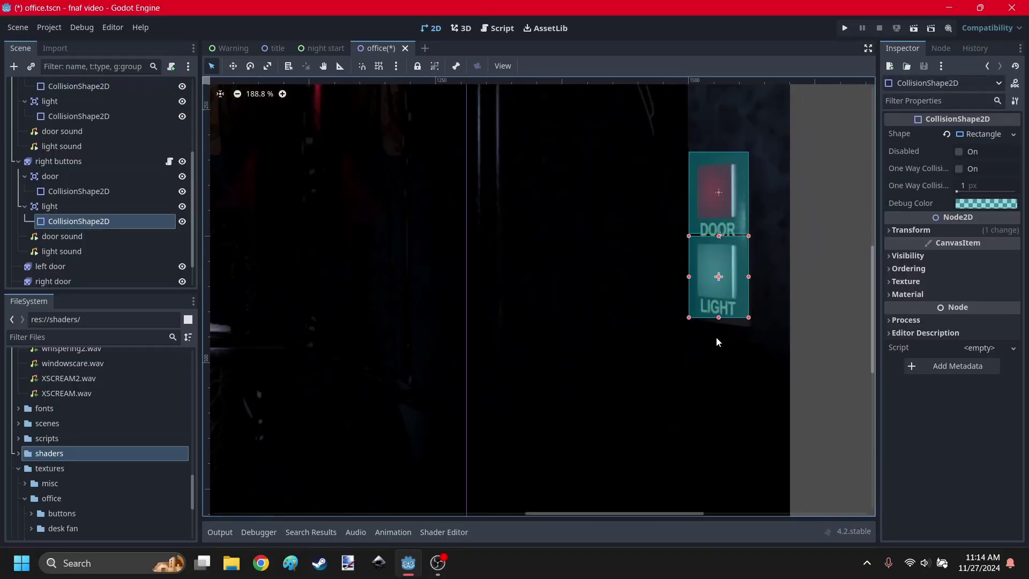
{"action": "left_click_drag", "start_coordinate": [719, 320], "coordinate": [722, 342]}
{"action": "scroll", "coordinate": [678, 220], "scroll_direction": "down", "scroll_amount": 4}
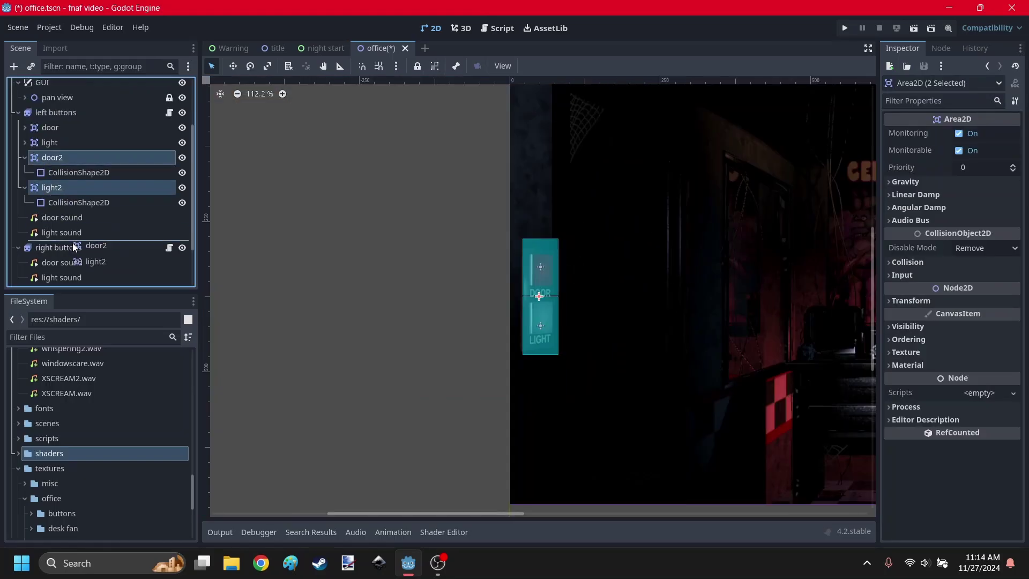
Reparent the duplicated door2 and light2 areas from left buttons to right buttons.
{"action": "left_click_drag", "start_coordinate": [72, 242], "coordinate": [62, 244]}
Test the right door and light buttons and a left button in the running office scene.
{"action": "left_click", "coordinate": [973, 231]}
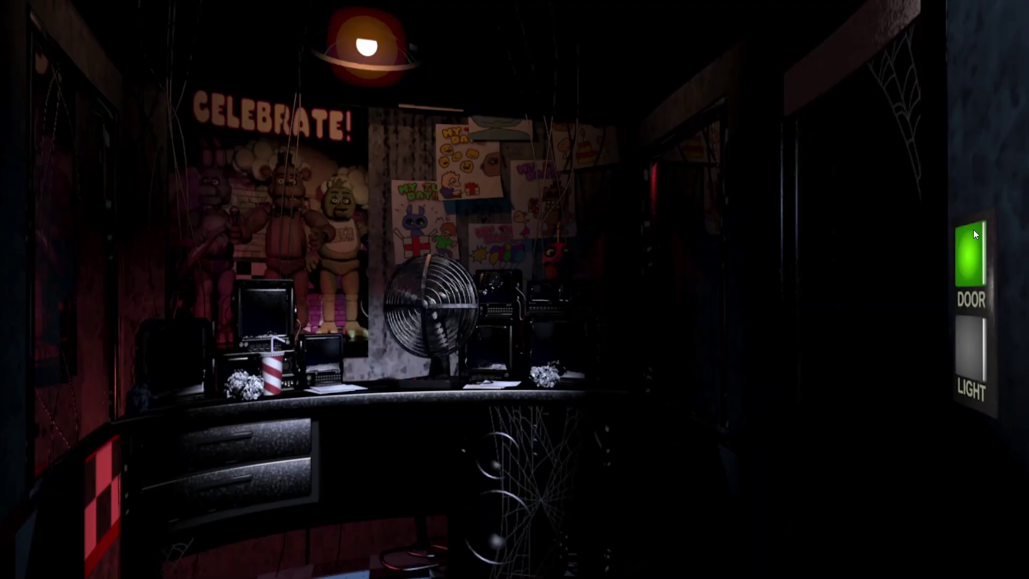
{"action": "left_click", "coordinate": [971, 233]}
{"action": "left_click", "coordinate": [971, 234]}
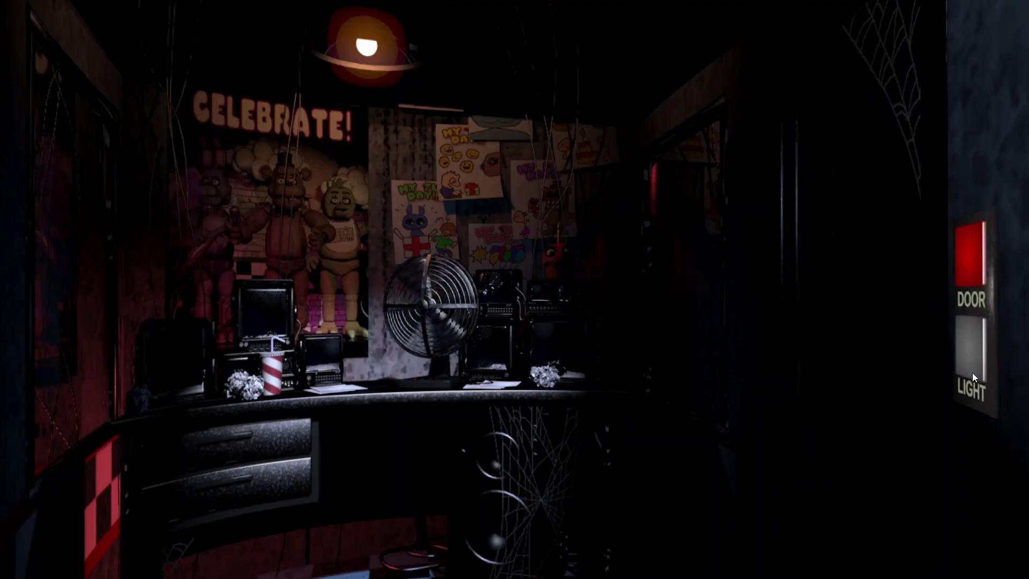
{"action": "left_click", "coordinate": [970, 371]}
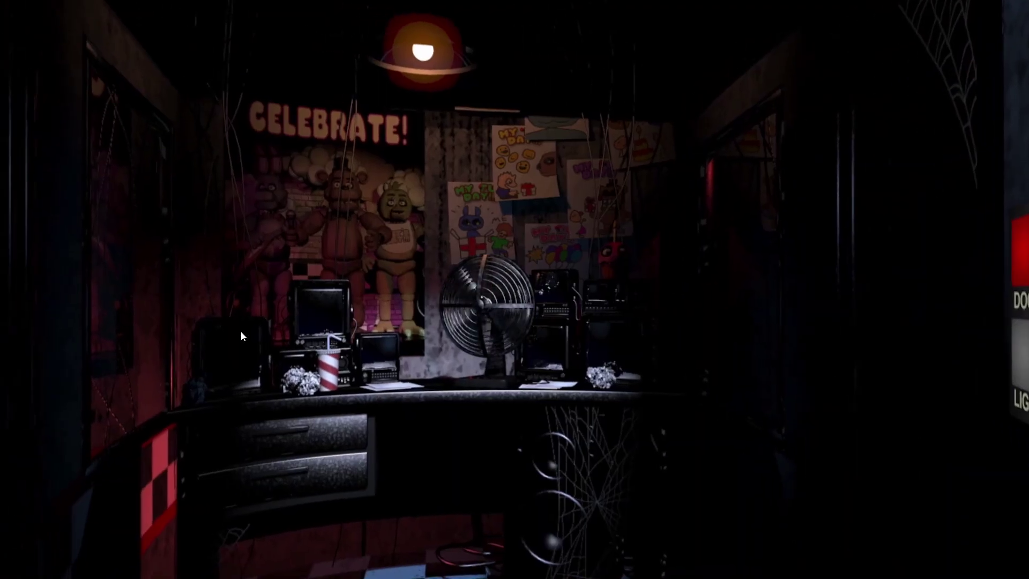
{"action": "left_click", "coordinate": [34, 348]}
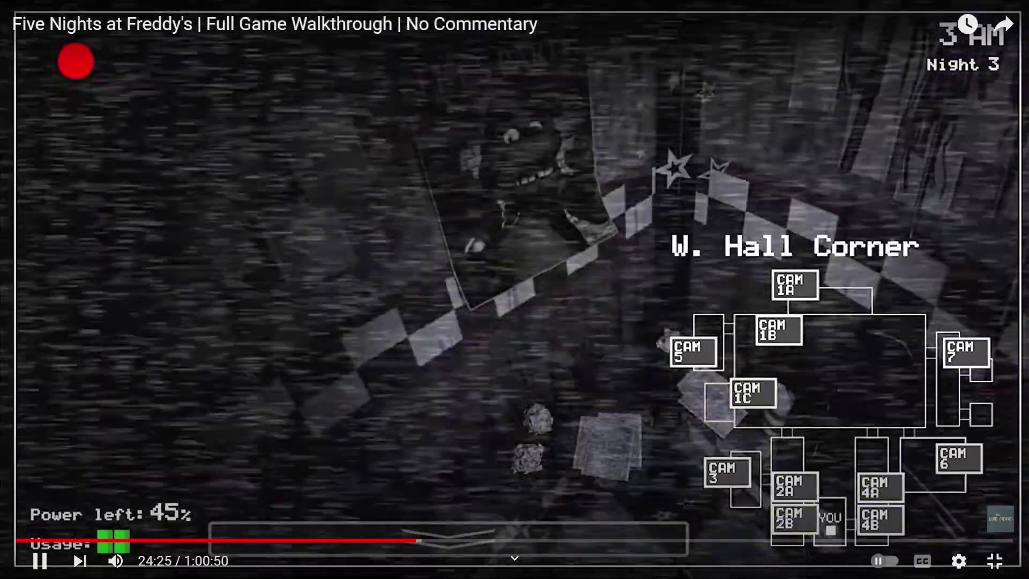
Skip ahead in the Five Nights at Freddy's walkthrough video to the right office buttons and pause it there for reference.
{"action": "key", "text": "Right"}
{"action": "key", "text": "Right"}
{"action": "key", "text": "Right"}
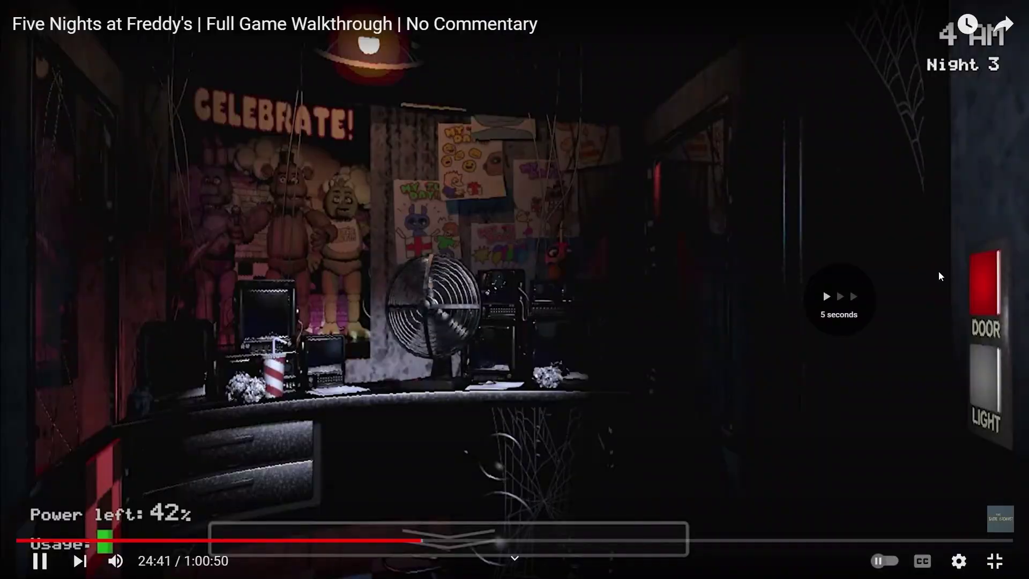
{"action": "key", "text": "space"}
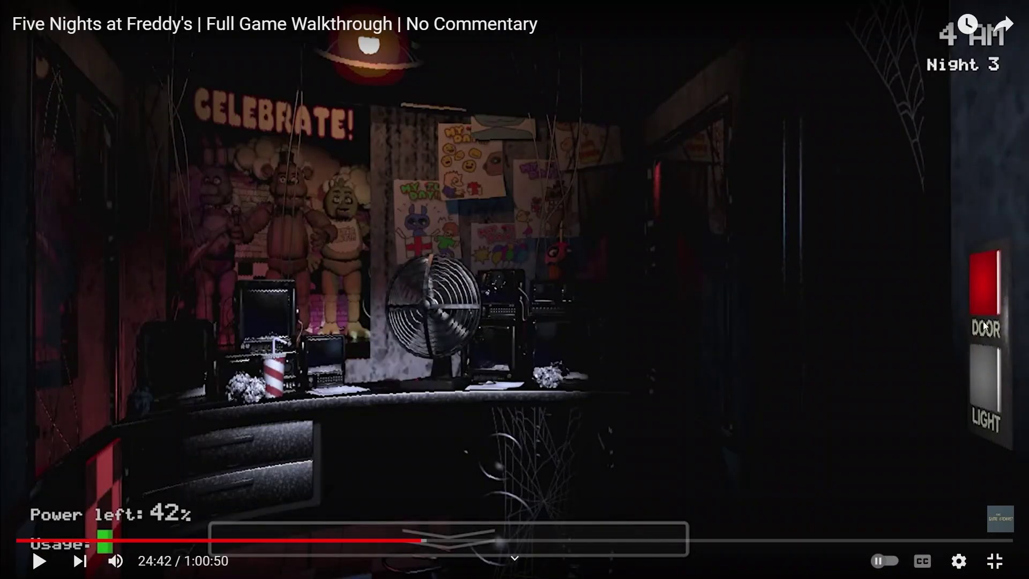
Switch back to Godot and nudge the left buttons and right buttons sprites down together to match the reference video.
{"action": "key", "text": "alt+Tab"}
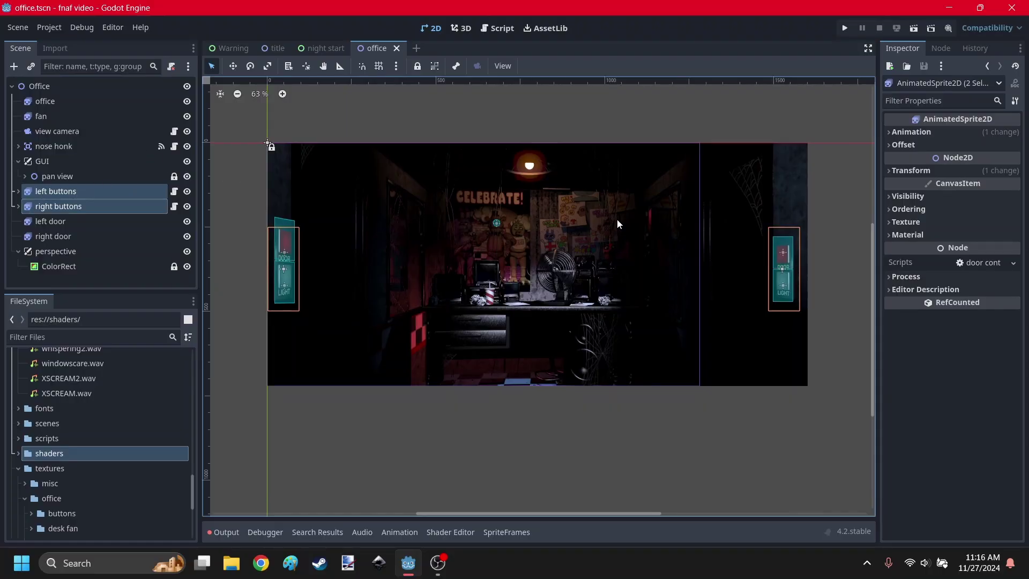
{"action": "key", "text": "Down"}
{"action": "key", "text": "Down"}
{"action": "key", "text": "Down"}
{"action": "key", "text": "Down"}
{"action": "key", "text": "Down"}
{"action": "key", "text": "Down"}
{"action": "key", "text": "Down"}
{"action": "key", "text": "Down"}
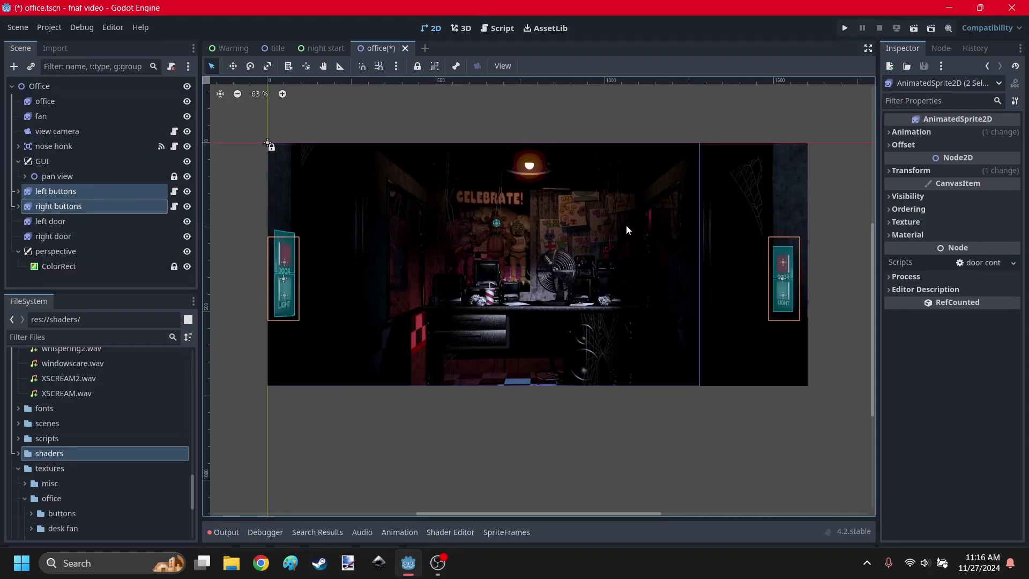
{"action": "key", "text": "Down"}
{"action": "key", "text": "Down"}
{"action": "key", "text": "Down"}
{"action": "key", "text": "Down"}
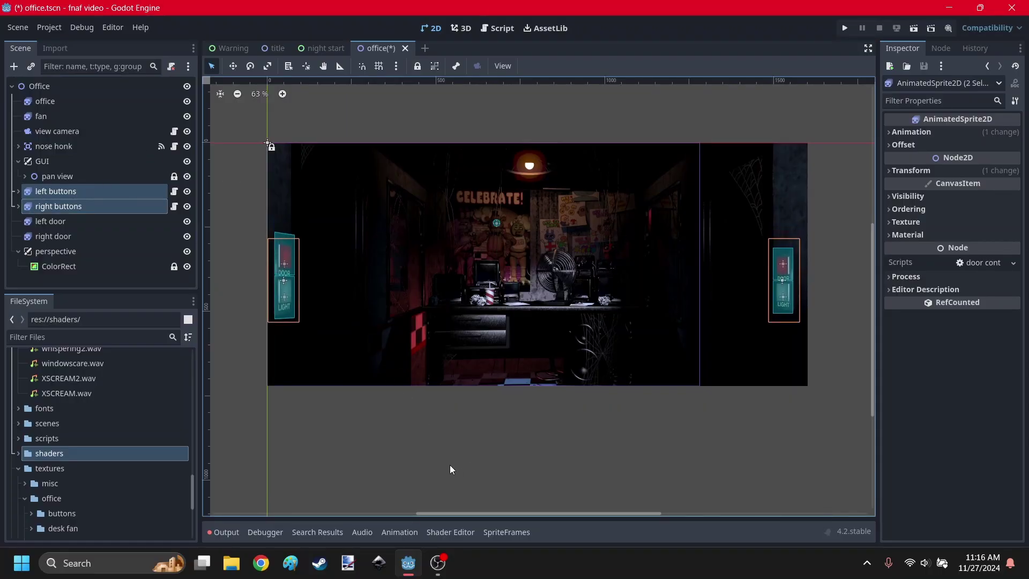
{"action": "left_click", "coordinate": [450, 468]}
Nudge the right buttons sprite slightly to the right on the office wall.
{"action": "left_click", "coordinate": [32, 208]}
{"action": "left_click", "coordinate": [519, 534]}
{"action": "key", "text": "Right"}
{"action": "key", "text": "Right"}
{"action": "key", "text": "Right"}
{"action": "key", "text": "Right"}
{"action": "key", "text": "Right"}
{"action": "key", "text": "Right"}
{"action": "key", "text": "Right"}
{"action": "key", "text": "Right"}
{"action": "key", "text": "Right"}
{"action": "key", "text": "Right"}
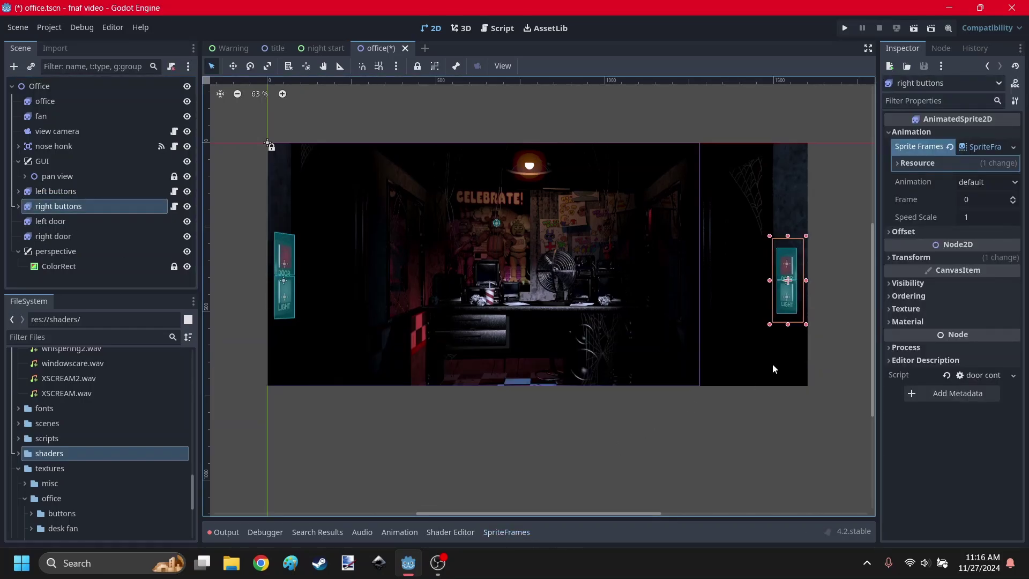
{"action": "key", "text": "Right"}
{"action": "key", "text": "Right"}
Run the office scene and test the left light and door buttons at their new position.
{"action": "key", "text": "F6"}
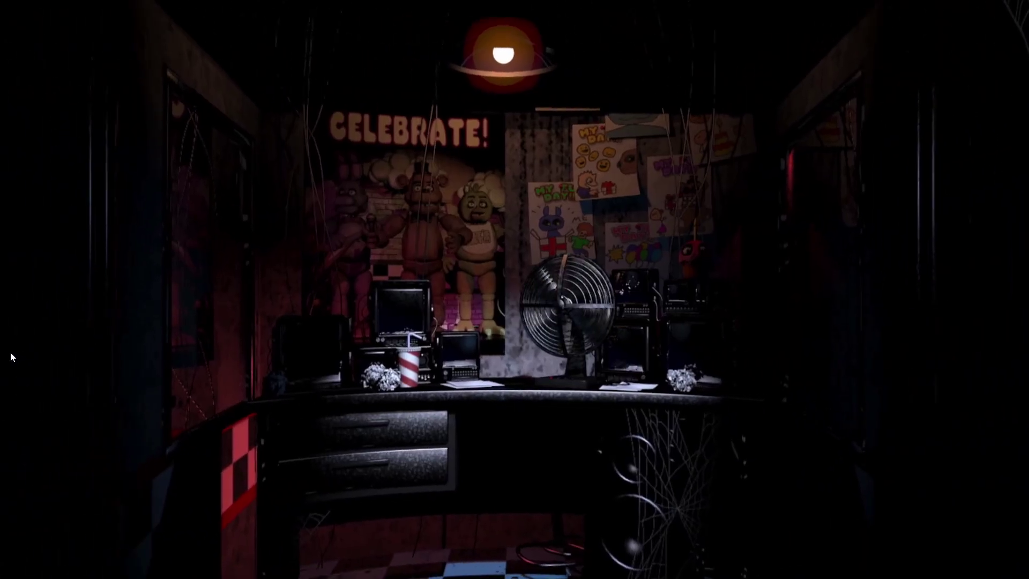
{"action": "left_click", "coordinate": [39, 382]}
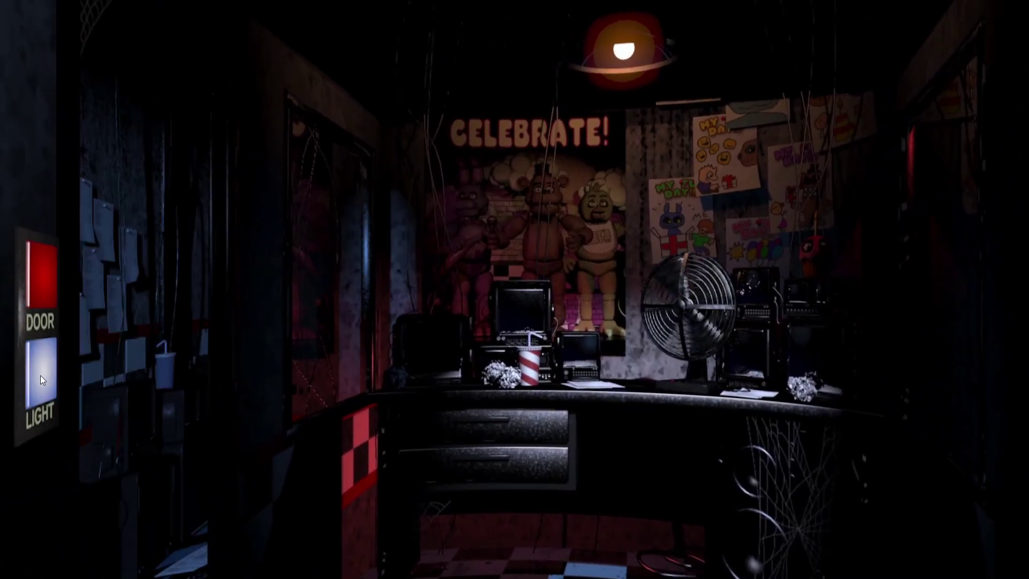
{"action": "left_click", "coordinate": [40, 271]}
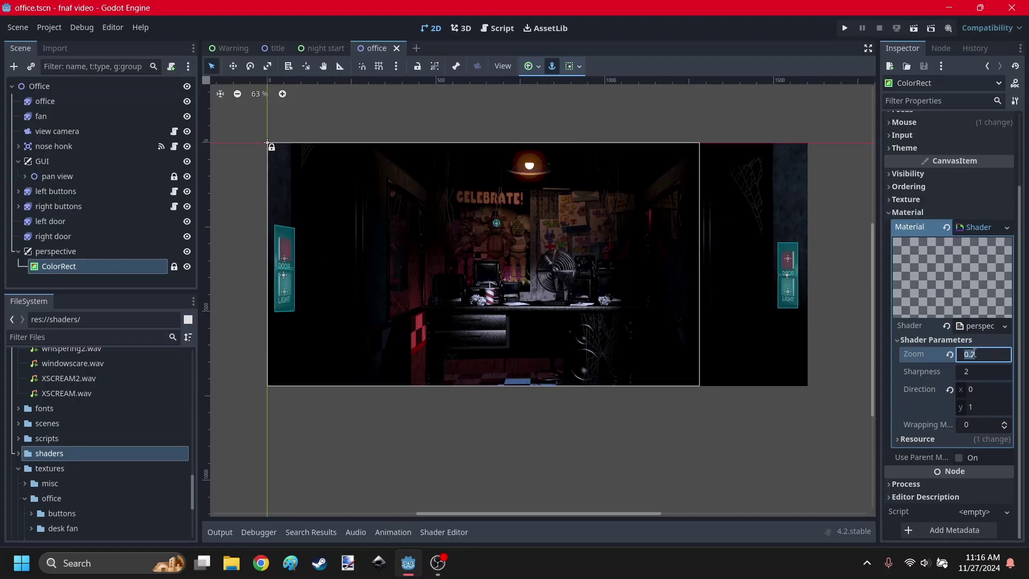
Set the perspective shader's Zoom to 0.15 and test the left and right light buttons in the running office scene.
{"action": "type", "text": "5"}
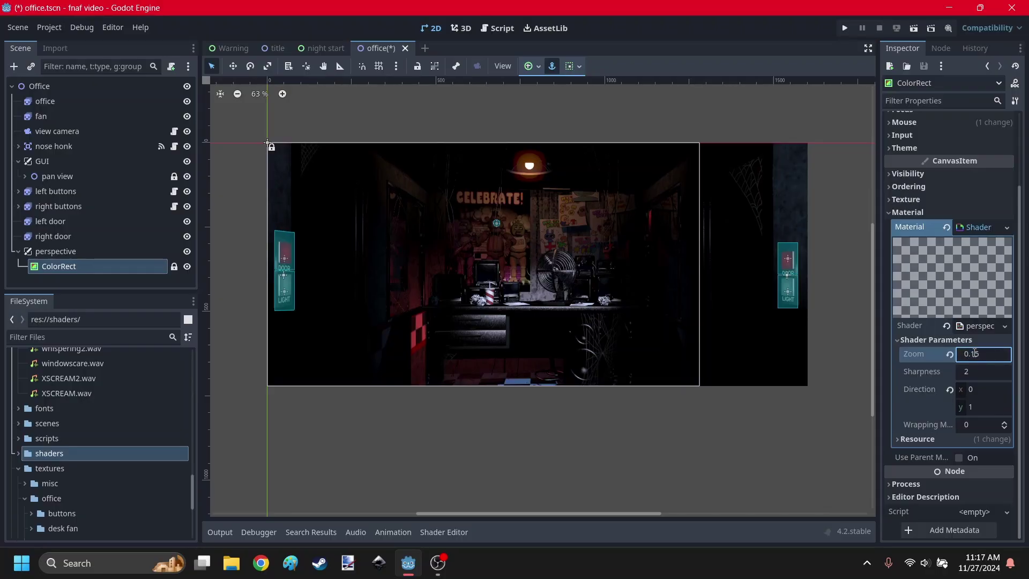
{"action": "key", "text": "F6"}
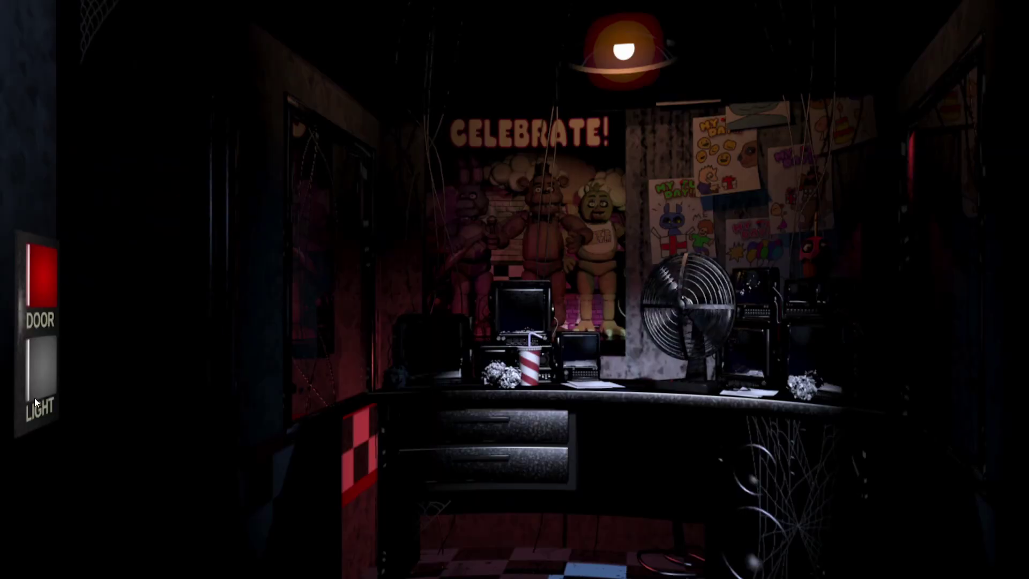
{"action": "left_click", "coordinate": [40, 383]}
{"action": "left_click", "coordinate": [41, 374]}
{"action": "left_click", "coordinate": [969, 378]}
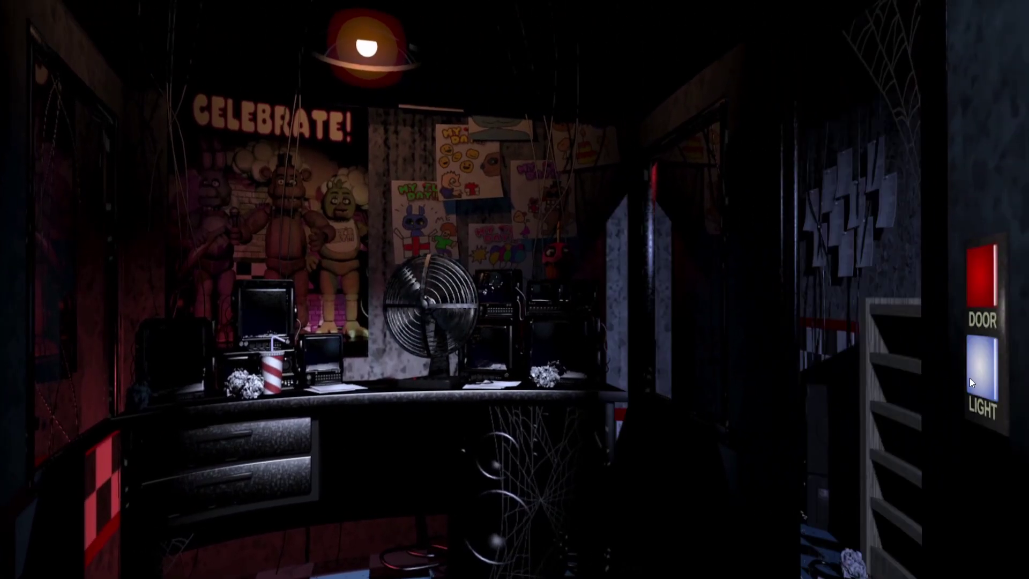
{"action": "left_click", "coordinate": [968, 381]}
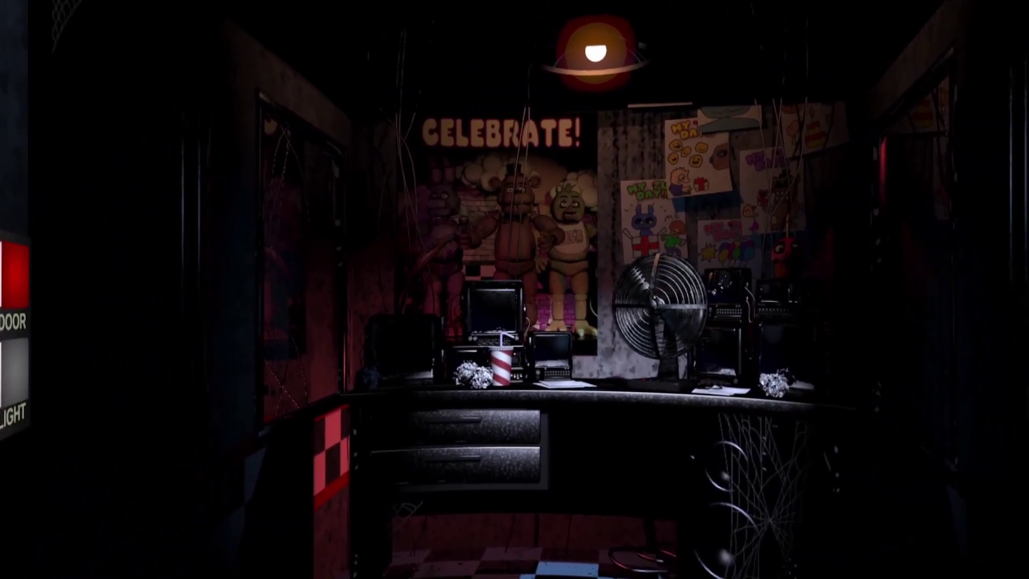